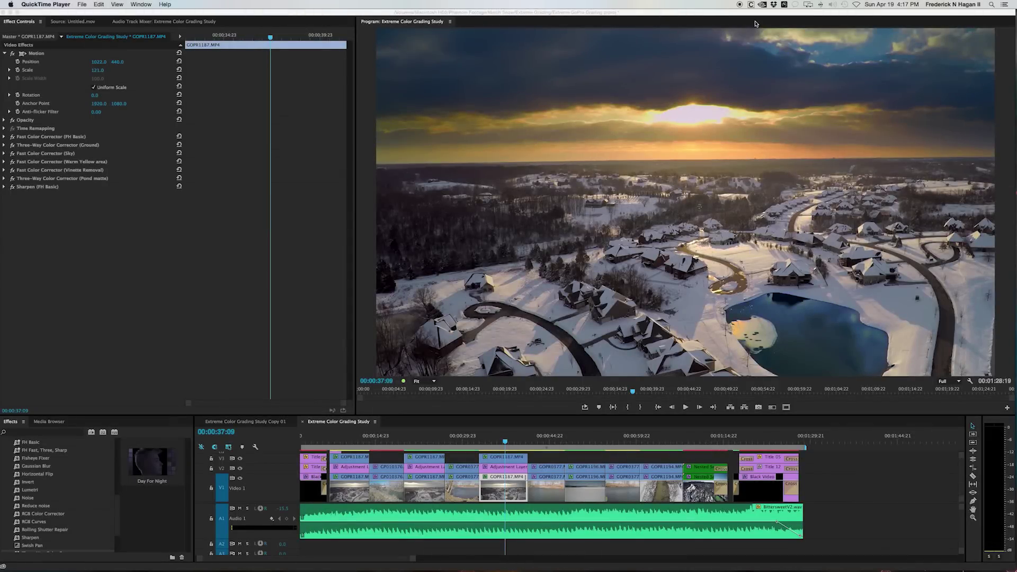
# Step: Play the sequence briefly in the program view, then stop playback
pyautogui.click(770, 54)
pyautogui.press('j')
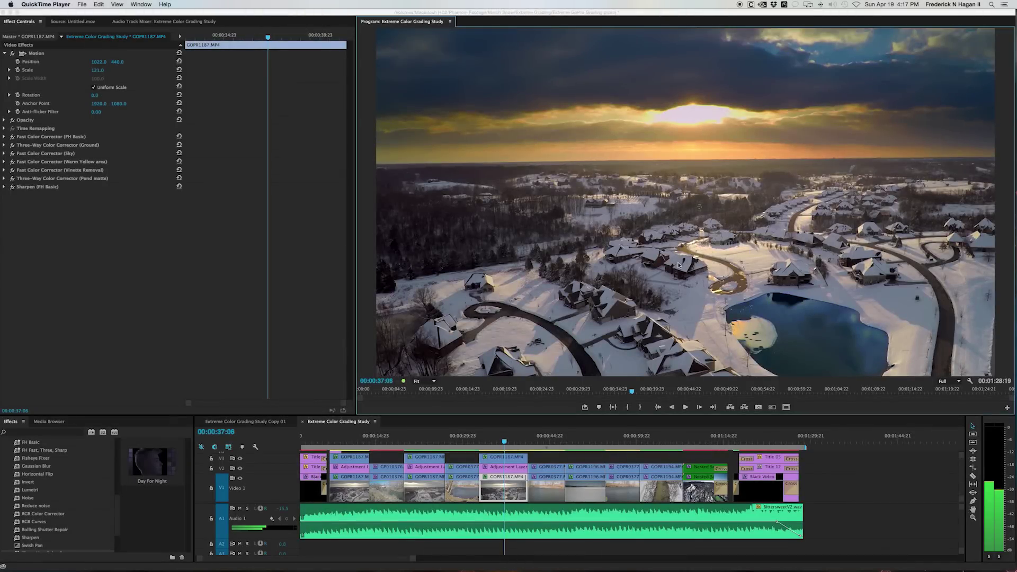
pyautogui.press('k')
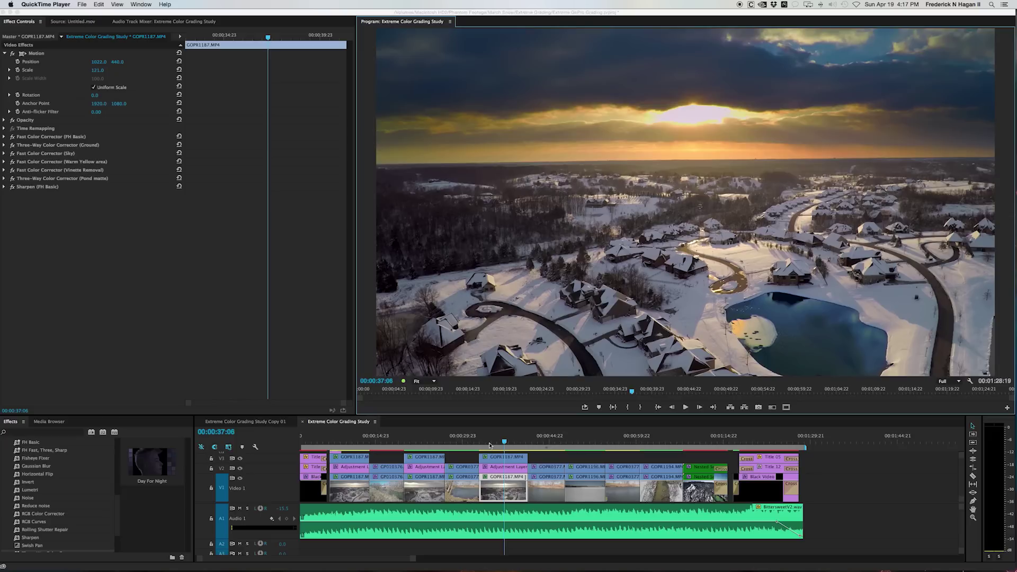
pyautogui.hscroll(-2, 492, 443)
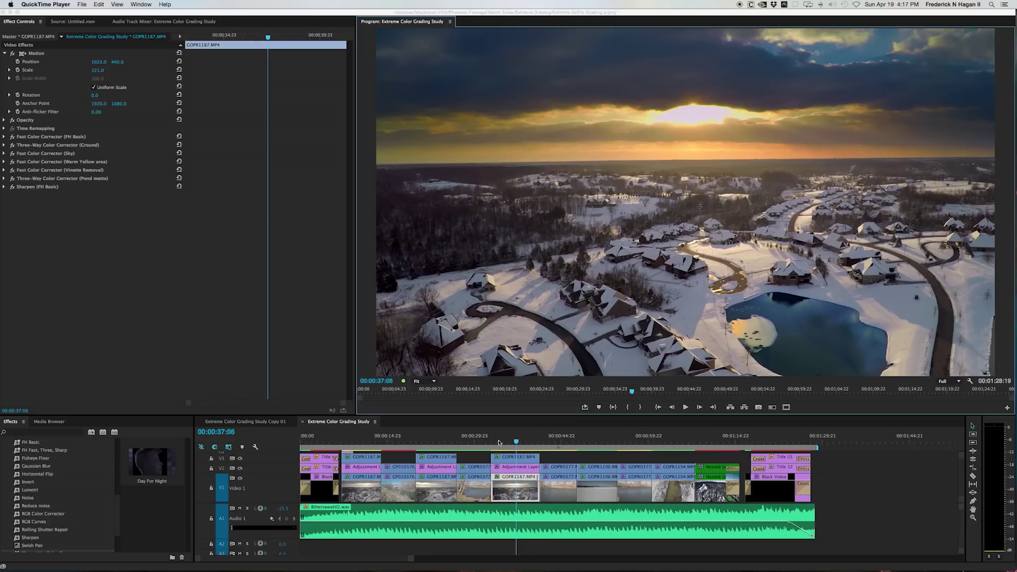
# Step: Scrub the time ruler and park the playhead at 00:00:37:13
pyautogui.click(497, 443)
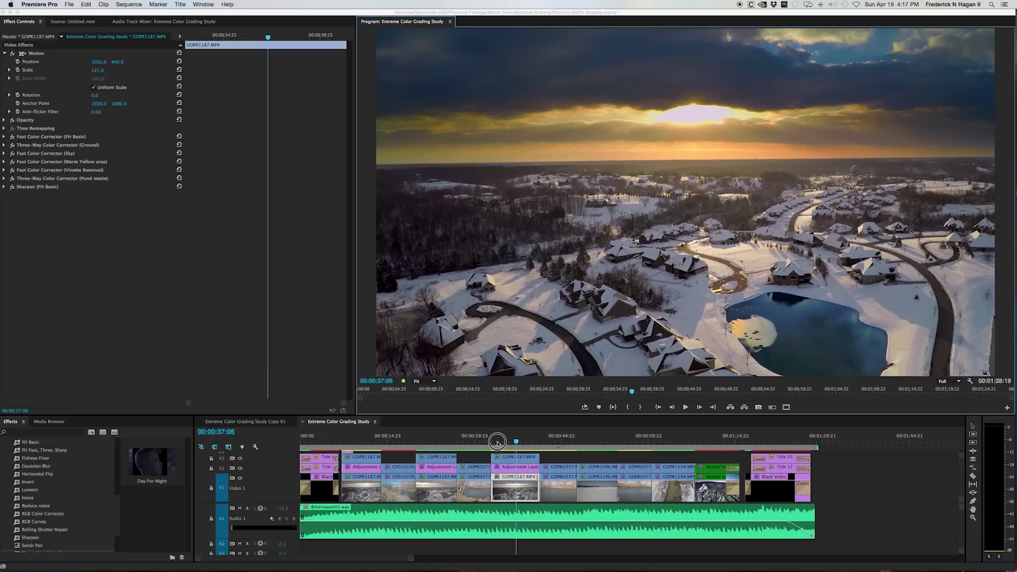
pyautogui.moveTo(507, 442); pyautogui.dragTo(511, 442)
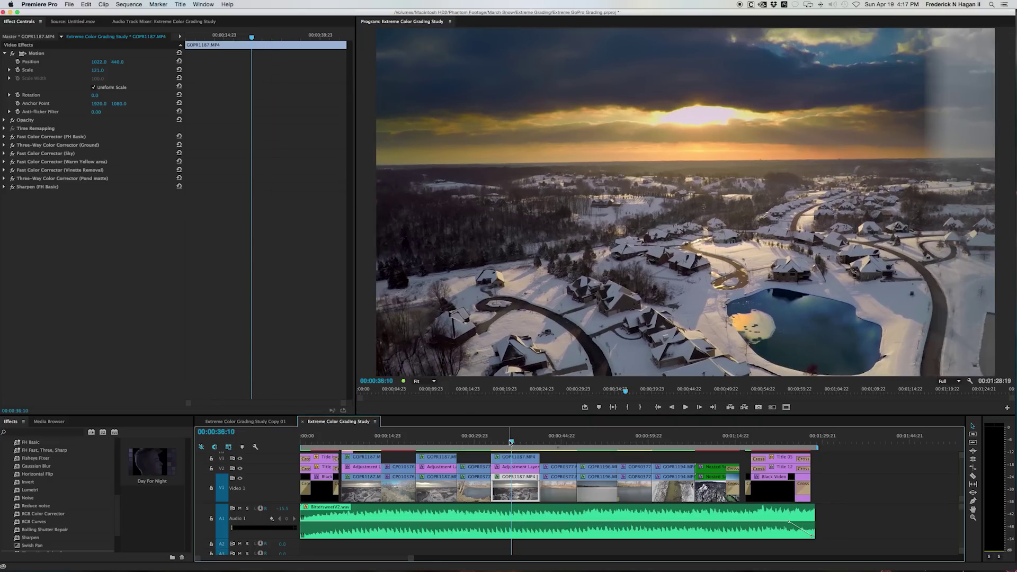
pyautogui.click(518, 442)
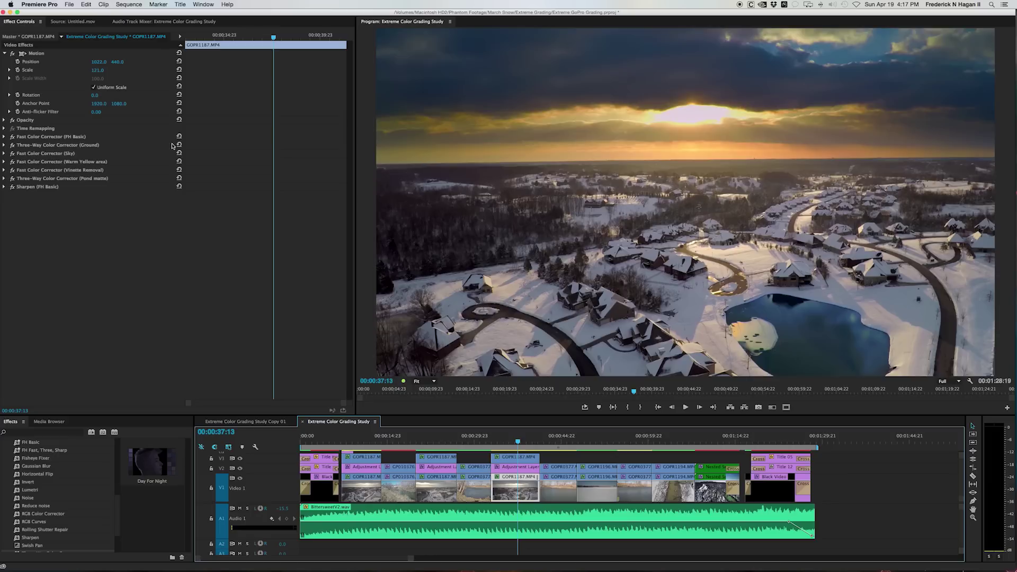
# Step: Bypass FH Basic, Ground, Sky, Warm Yellow, Vinette Removal, Pond matte and Sharpen effects
pyautogui.click(13, 137)
pyautogui.click(12, 145)
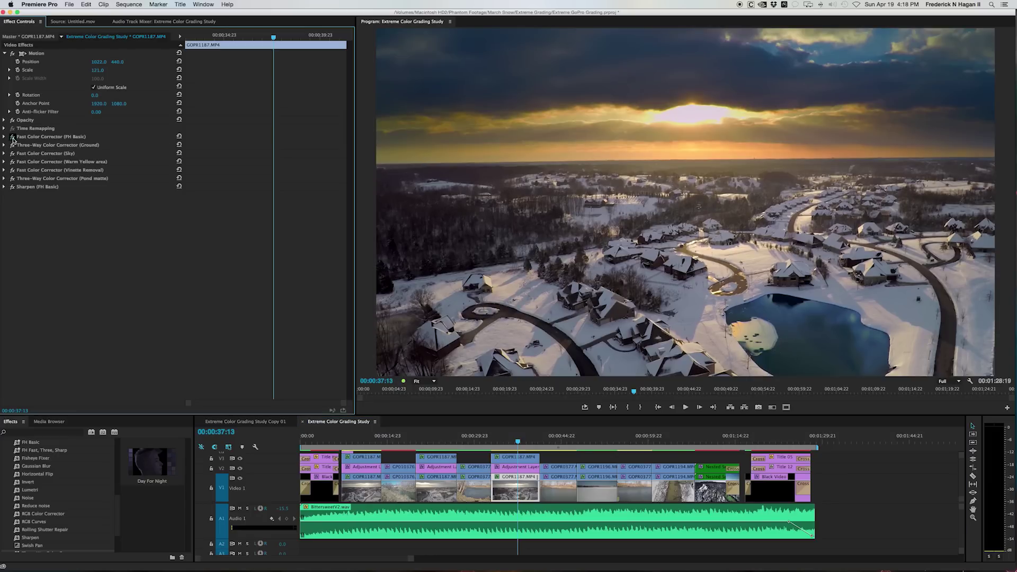
pyautogui.click(12, 153)
pyautogui.click(13, 161)
pyautogui.click(13, 170)
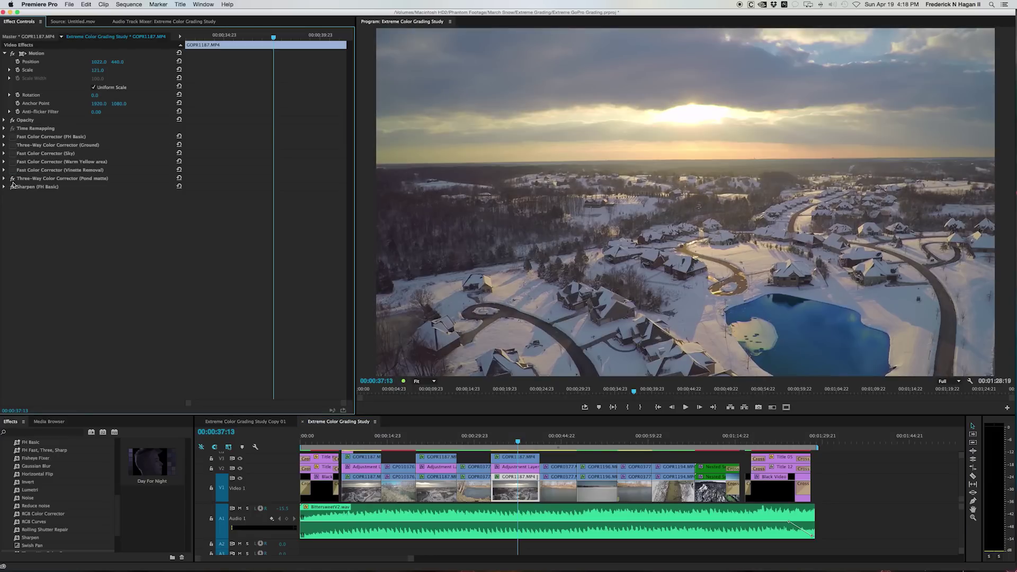
pyautogui.click(12, 178)
pyautogui.click(12, 187)
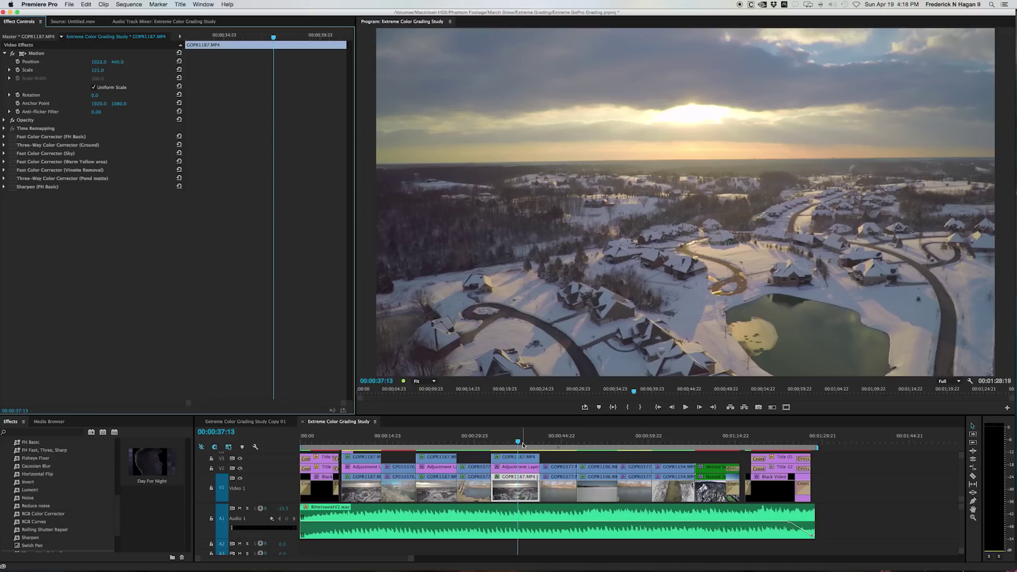
# Step: Move the playhead to 00:00:37:15 and select the Fast Color Corrector (FH Basic) effect
pyautogui.click(524, 491)
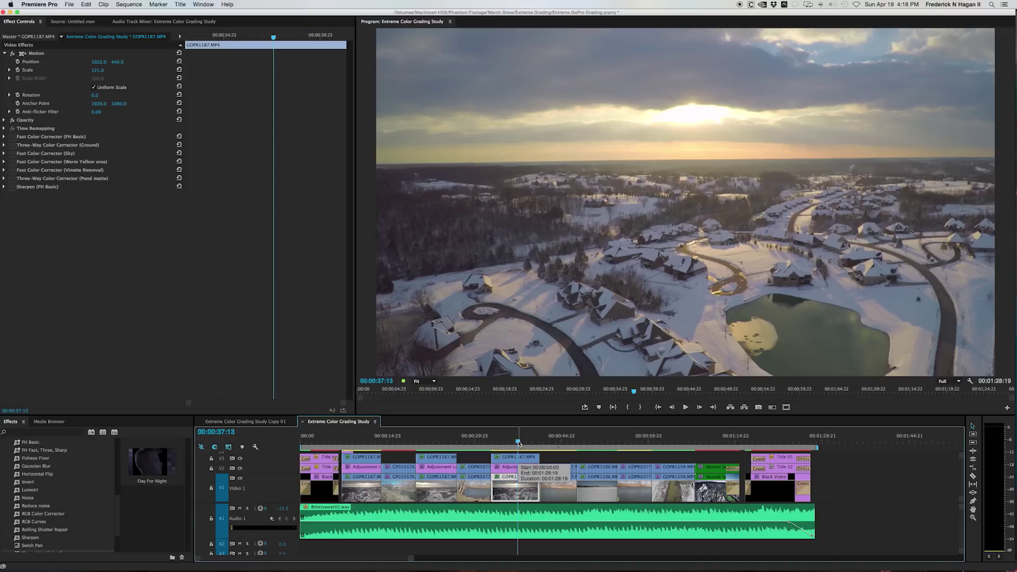
pyautogui.click(518, 443)
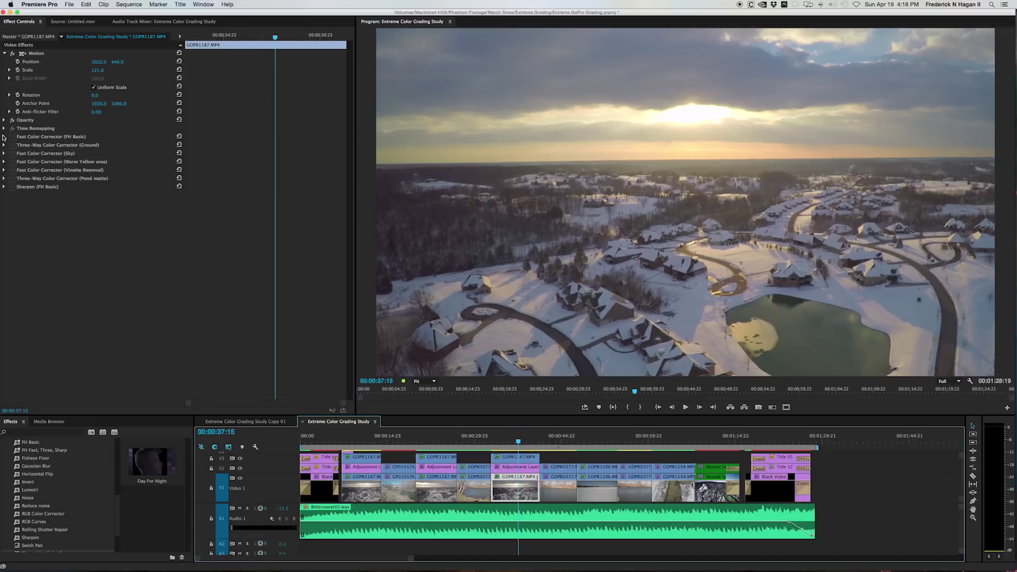
pyautogui.click(101, 135)
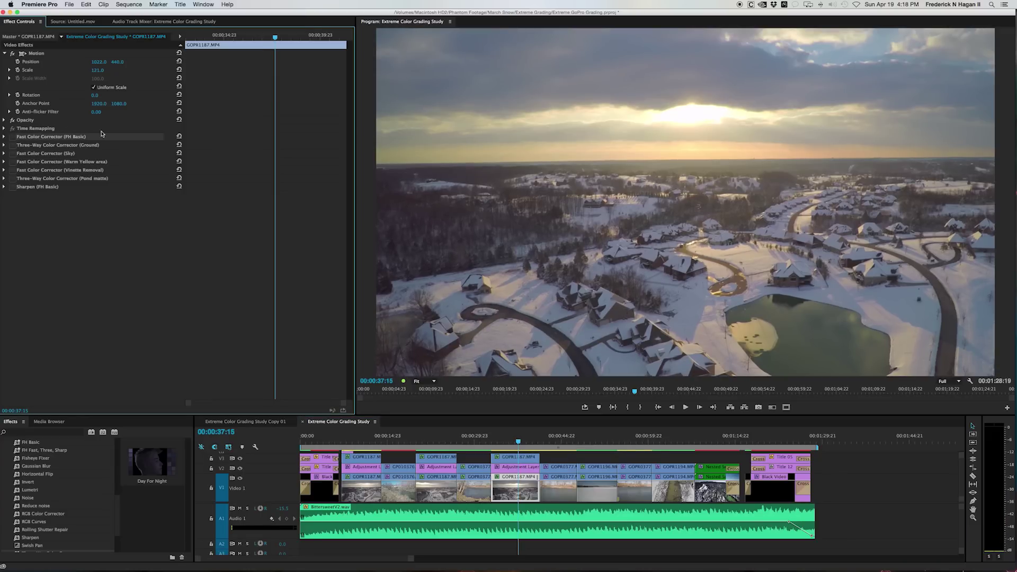
# Step: Re-enable the FH Basic Fast Color Corrector and expand it with an enlarged hue wheel
pyautogui.click(12, 137)
pyautogui.click(4, 137)
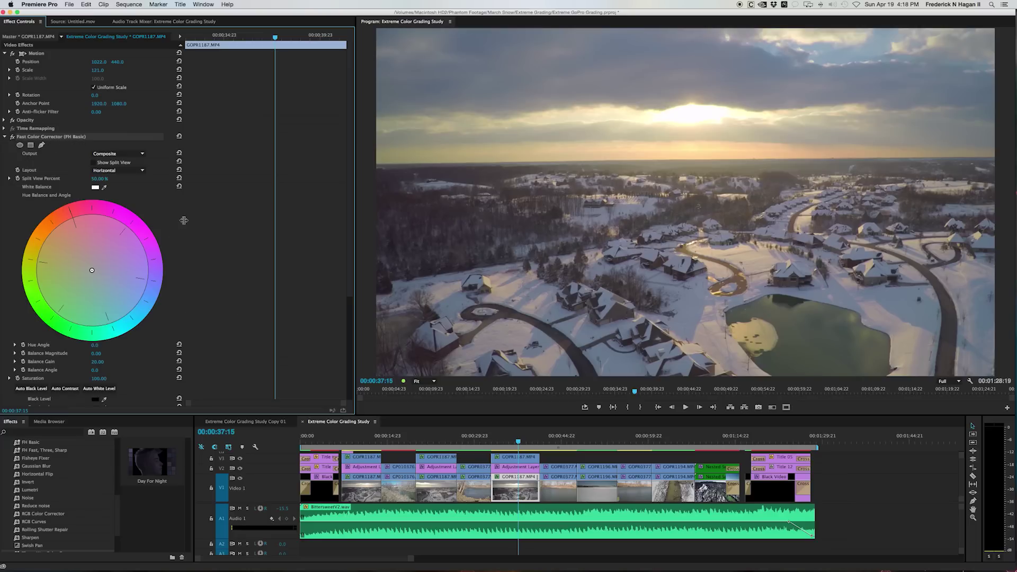
pyautogui.moveTo(183, 219); pyautogui.dragTo(239, 217)
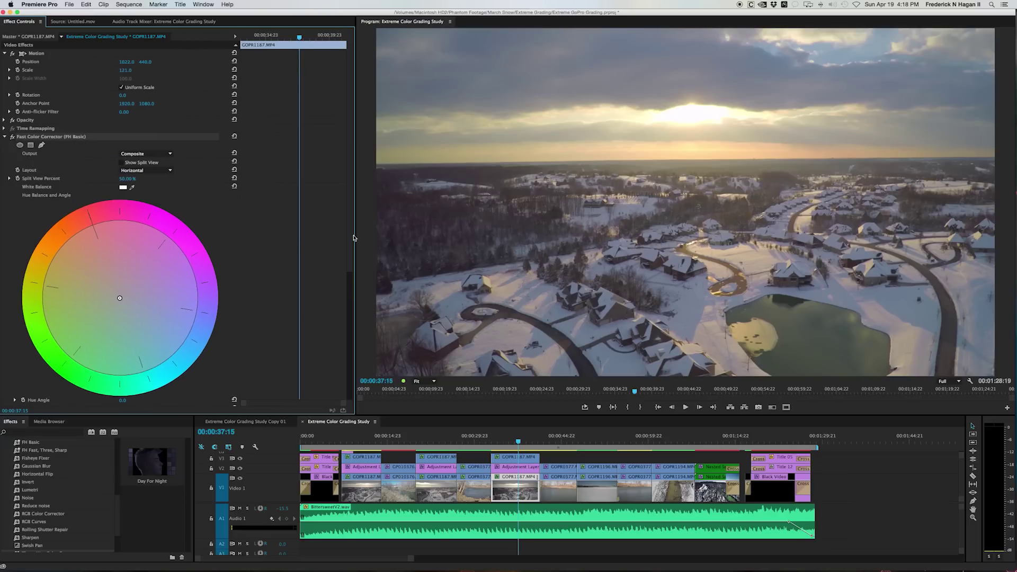
pyautogui.moveTo(350, 253); pyautogui.dragTo(352, 334)
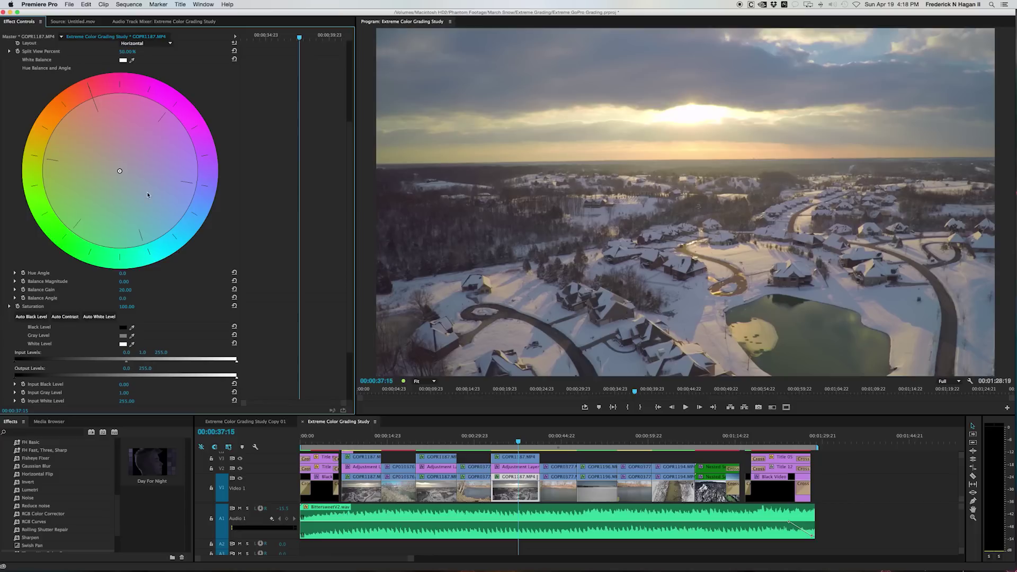
pyautogui.scroll(3, 286, 210)
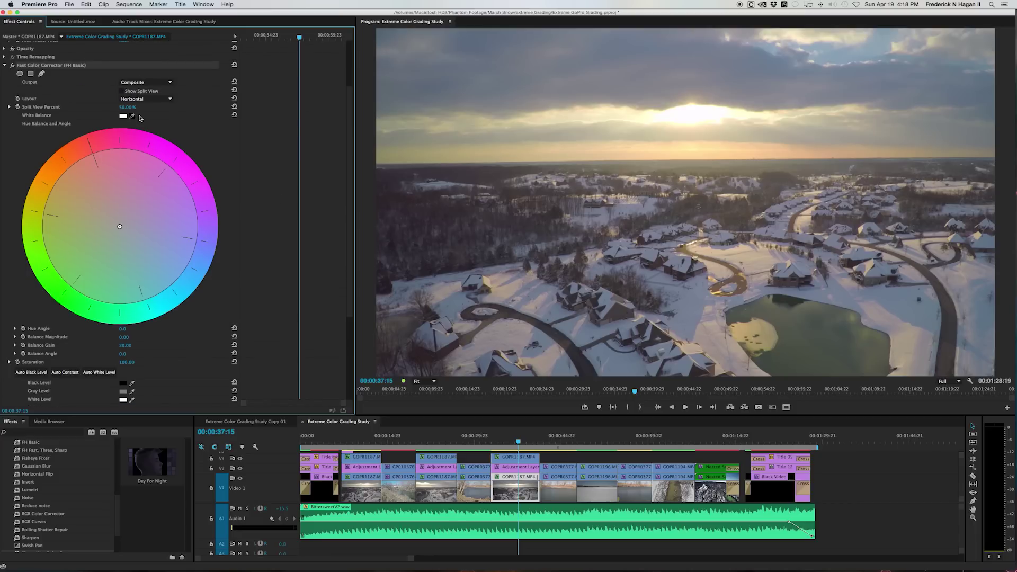
# Step: Sample the bright sky as the White Balance reference, then collapse FH Basic
pyautogui.click(132, 115)
pyautogui.moveTo(133, 114); pyautogui.dragTo(709, 117)
pyautogui.click(6, 66)
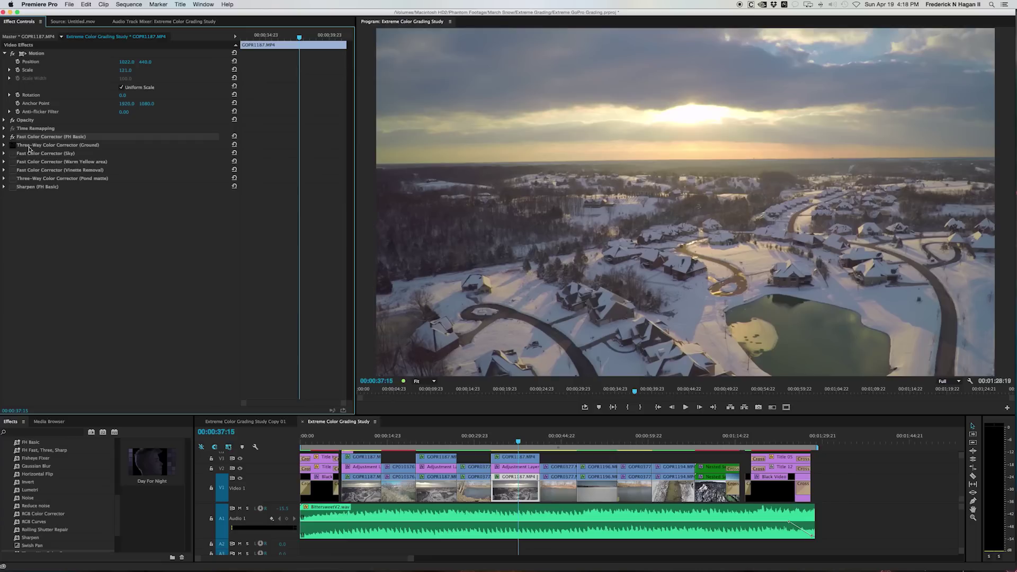
# Step: Re-enable the Ground Three-Way corrector, show its Mask (1) outline, and zoom the preview to 50%
pyautogui.click(13, 145)
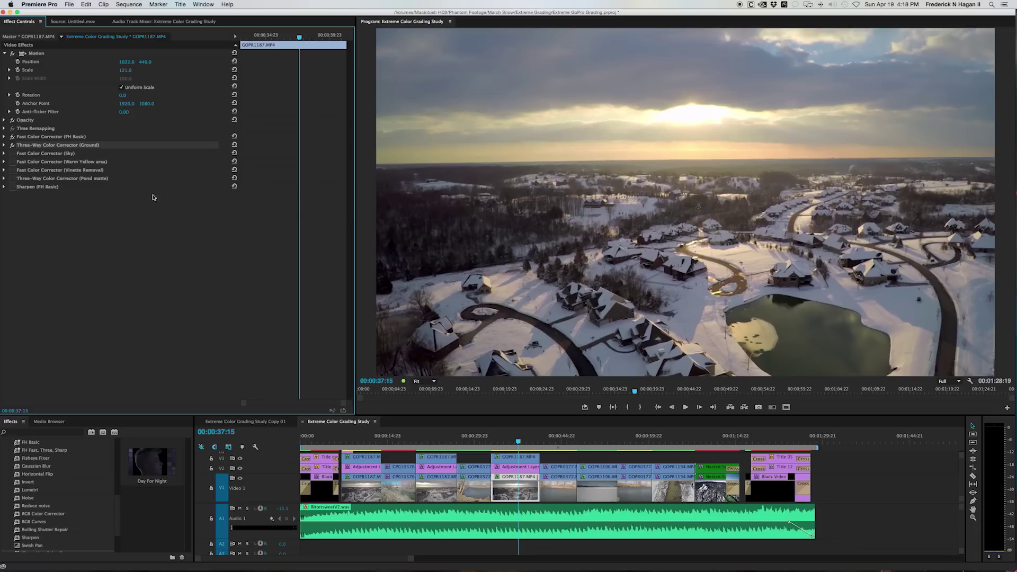
pyautogui.click(4, 145)
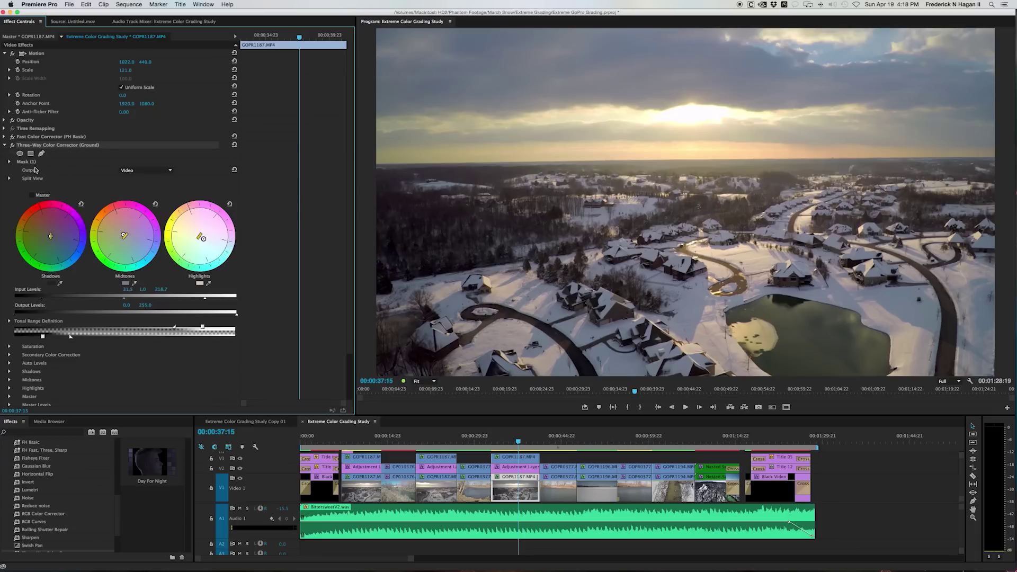
pyautogui.click(30, 162)
pyautogui.click(423, 381)
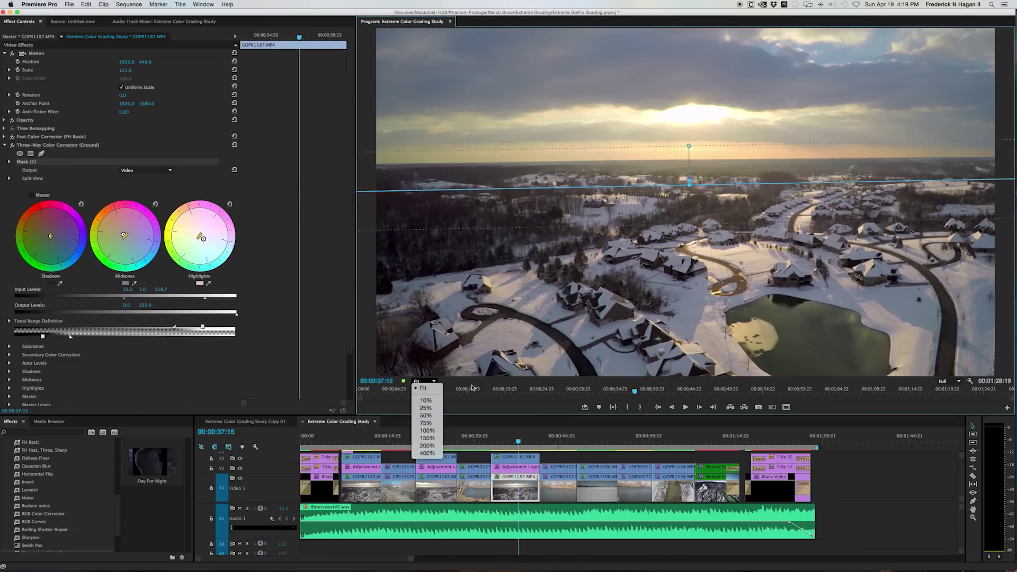
pyautogui.click(426, 415)
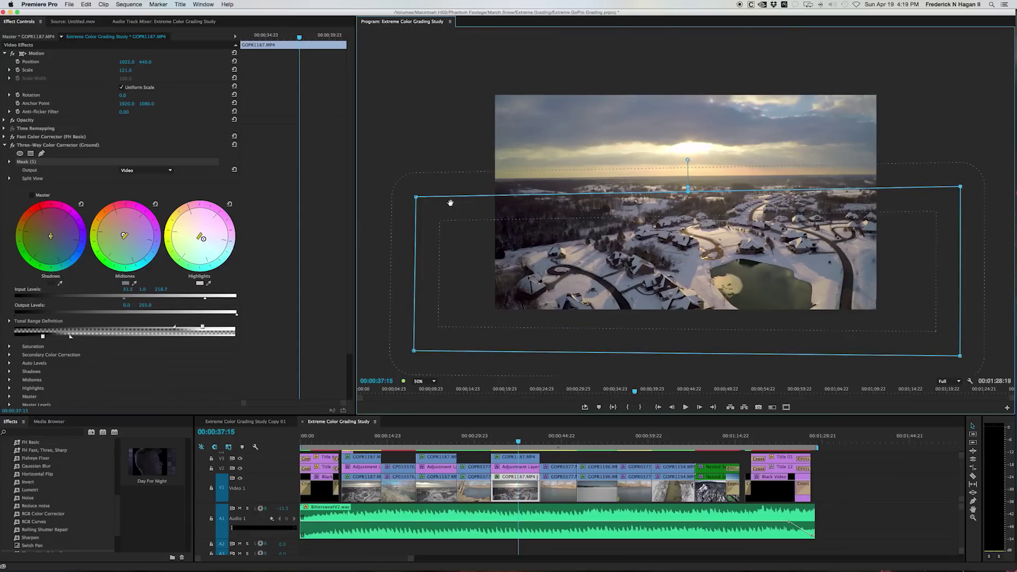
# Step: Toggle the Ground correction off and on to compare, leave it on, and open a reference waveform
pyautogui.click(12, 145)
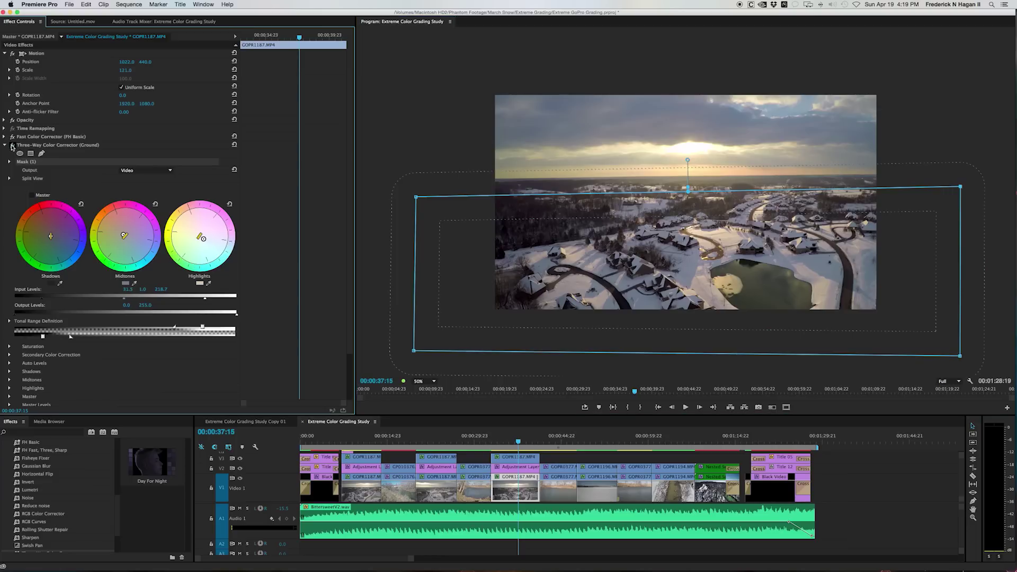
pyautogui.click(12, 145)
pyautogui.click(12, 145)
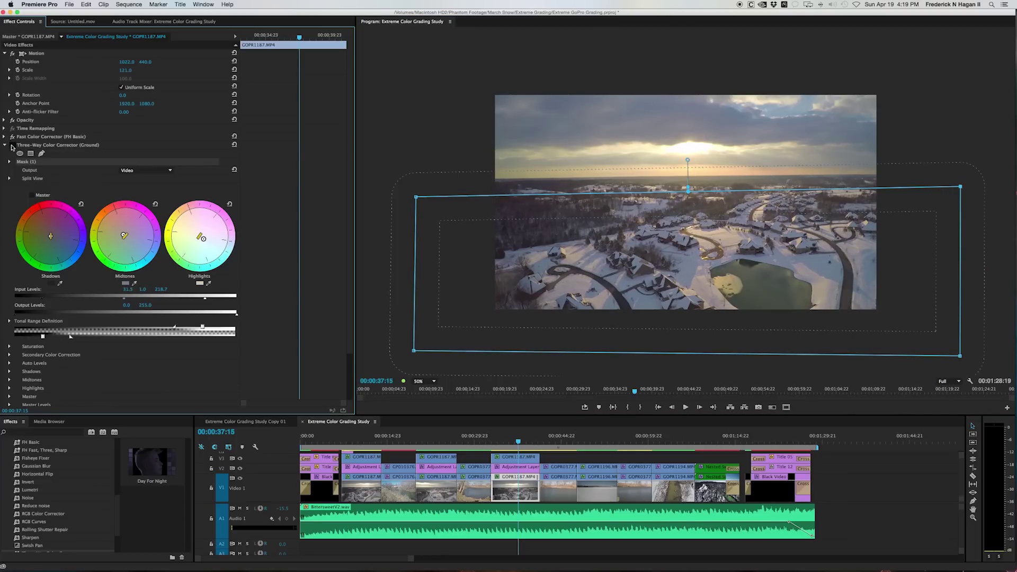
pyautogui.click(12, 145)
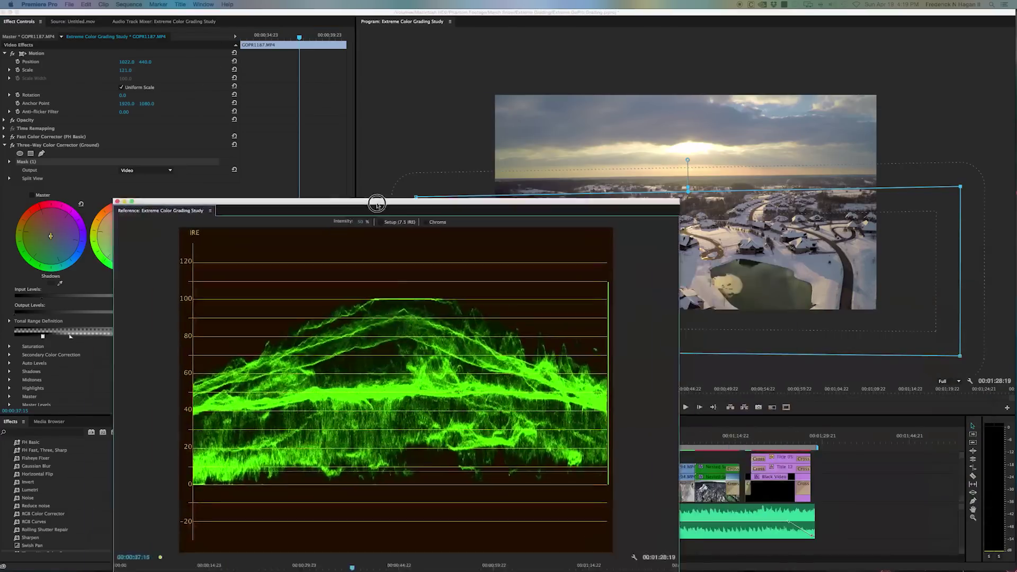
pyautogui.moveTo(377, 200); pyautogui.dragTo(520, 99)
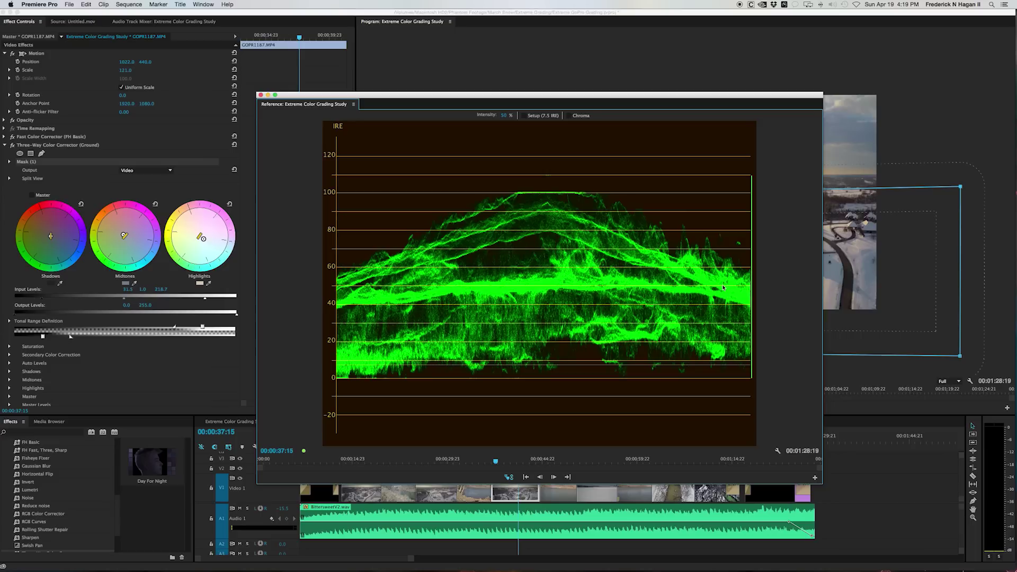
# Step: Keep the reference scope on YC Waveform, step forward two frames, and move the scope off the timeline
pyautogui.rightClick(781, 452)
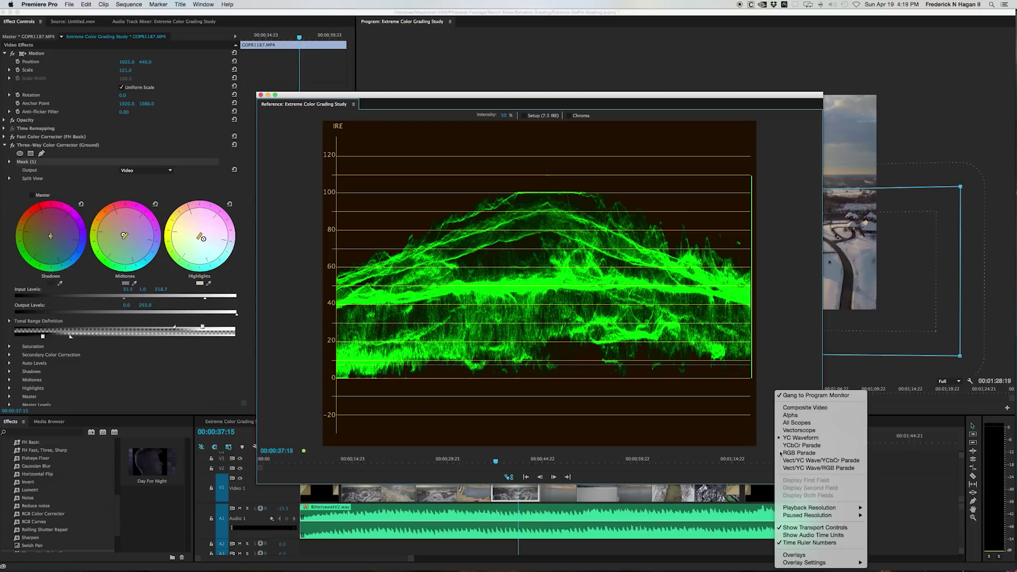
pyautogui.click(789, 437)
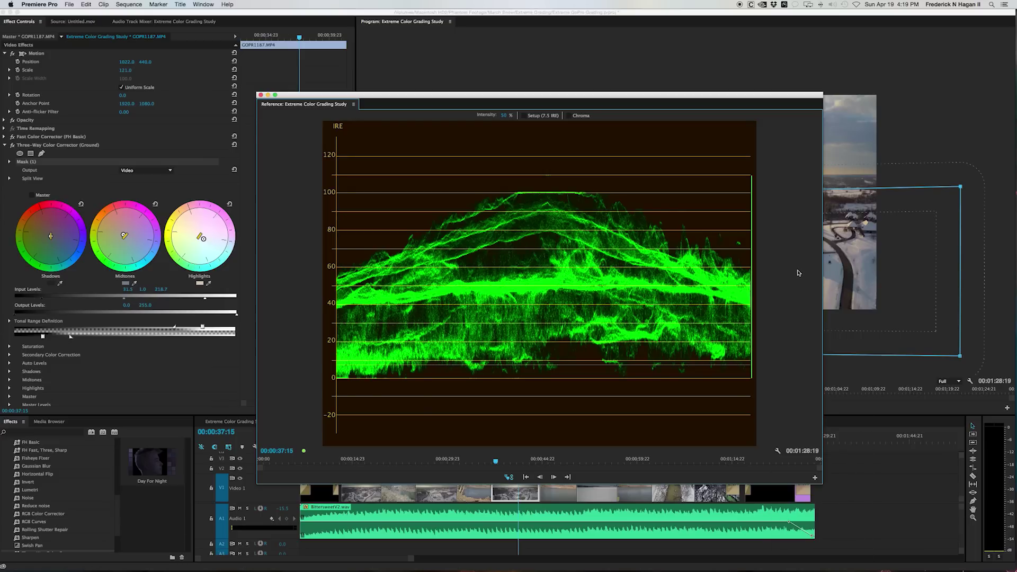
pyautogui.press('Right')
pyautogui.press('Right')
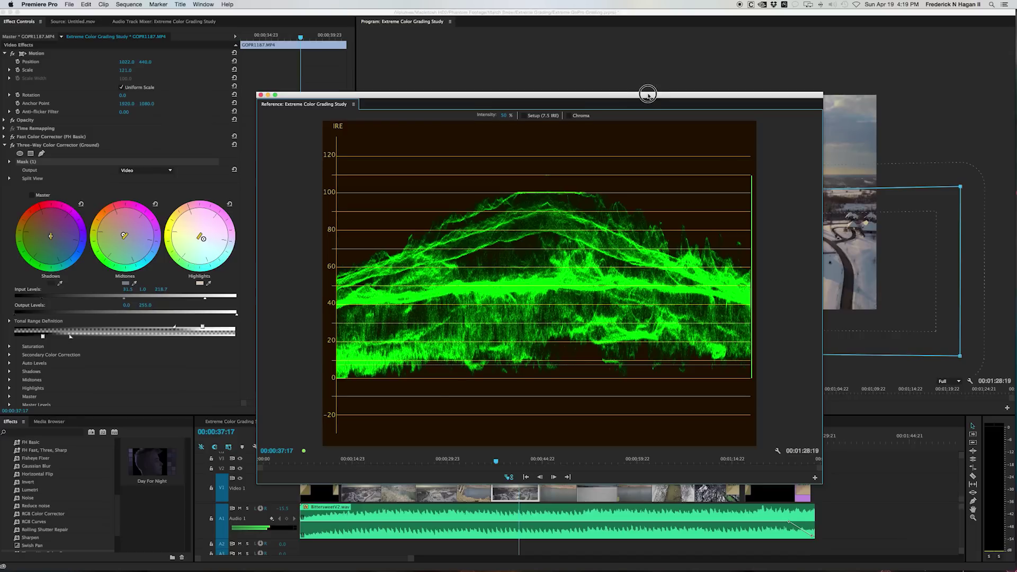
pyautogui.moveTo(649, 95); pyautogui.dragTo(766, 76)
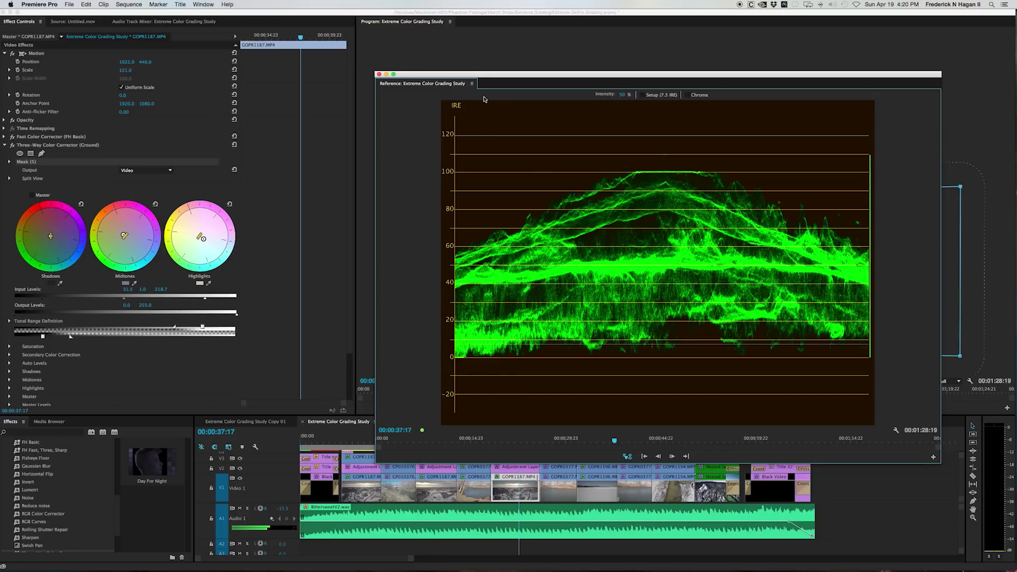
# Step: Move the waveform scope aside, step back to 00:00:37:13, then uncover the Ground settings
pyautogui.moveTo(478, 74); pyautogui.dragTo(458, 72)
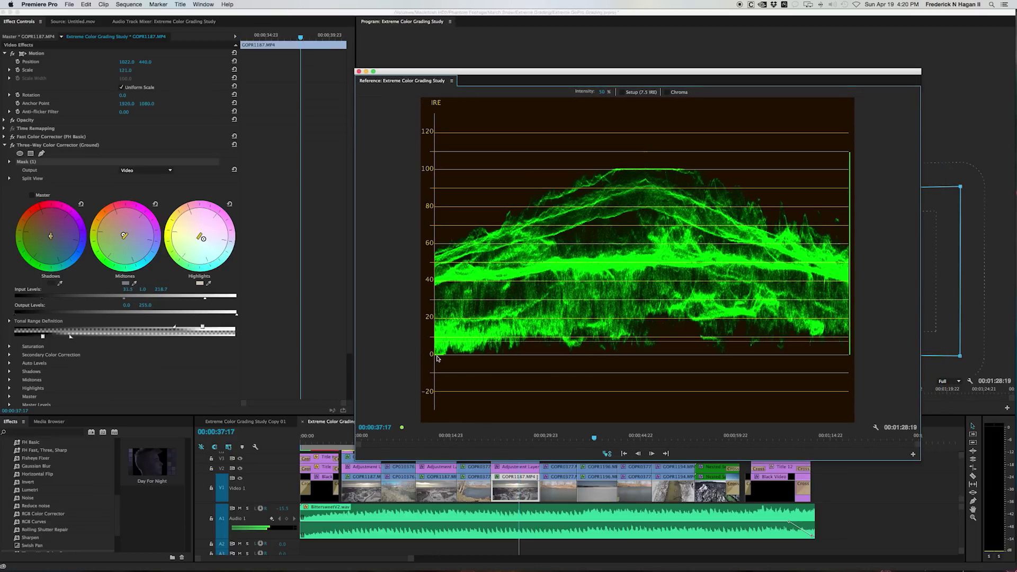
pyautogui.moveTo(662, 72); pyautogui.dragTo(296, 43)
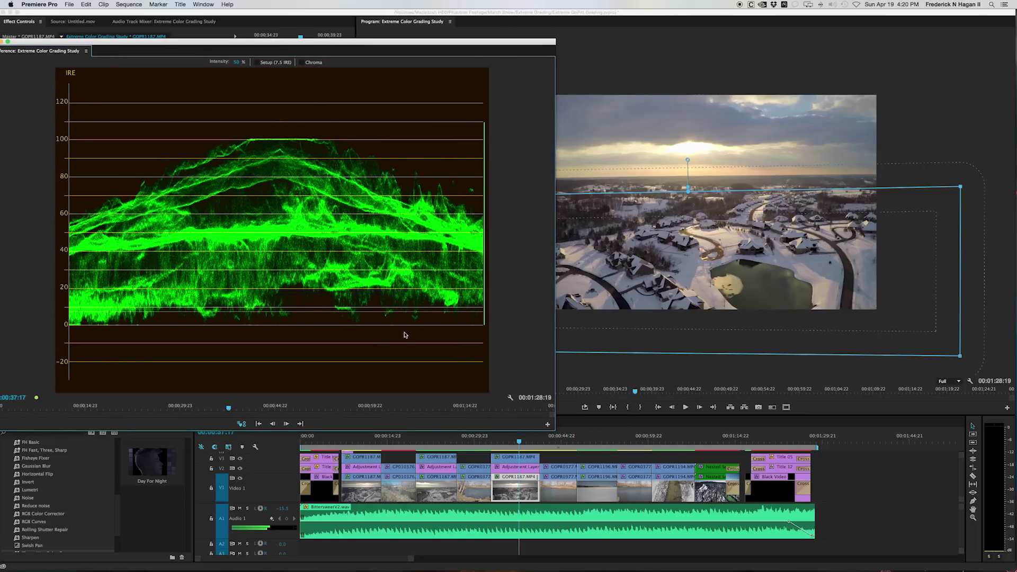
pyautogui.press('Left')
pyautogui.press('Left')
pyautogui.press('Left')
pyautogui.press('Left')
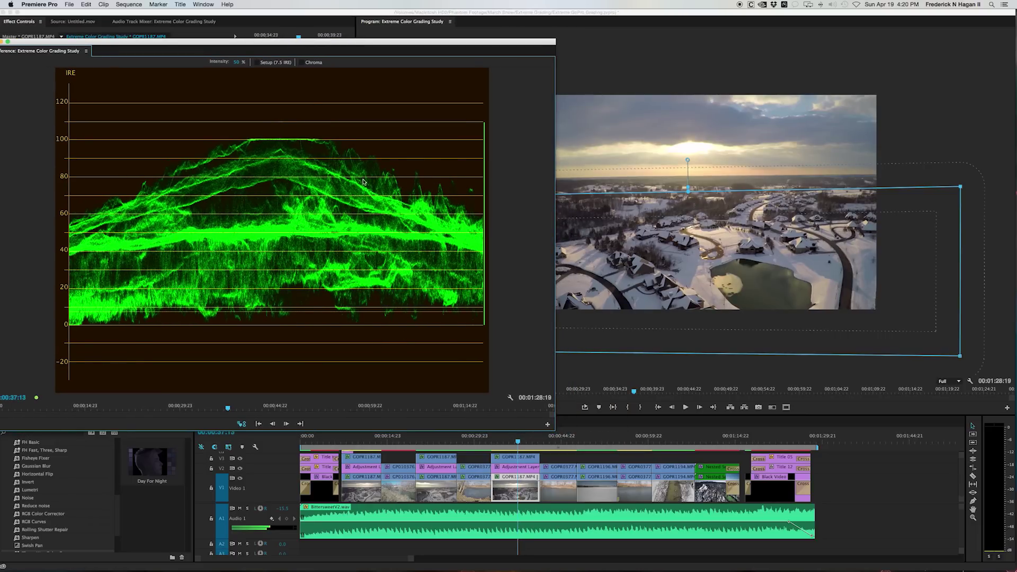
pyautogui.click(287, 140)
pyautogui.moveTo(59, 41); pyautogui.dragTo(507, 222)
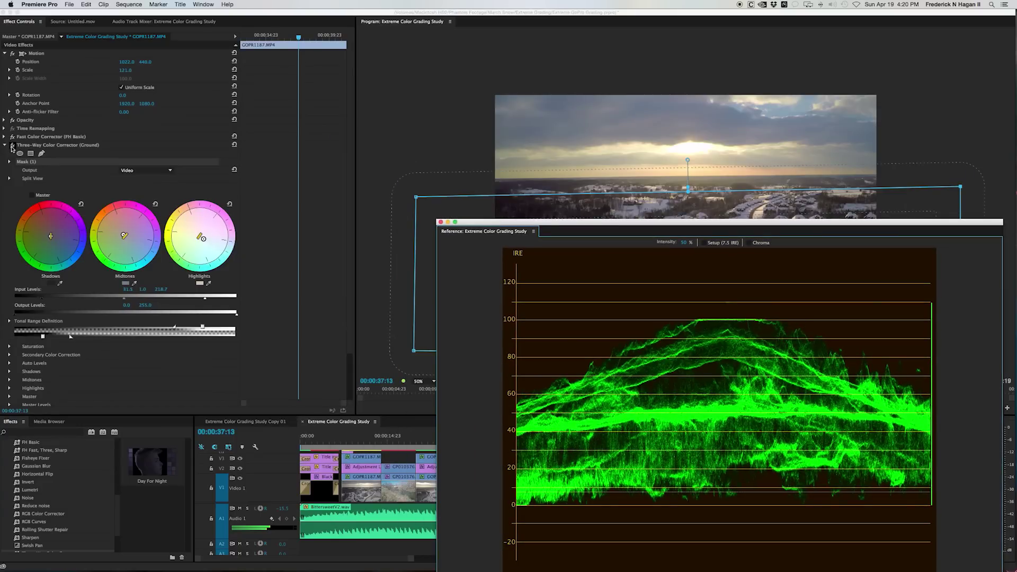
# Step: Compare the waveform with Ground off and on, then close the scope and collapse Ground's settings
pyautogui.click(12, 146)
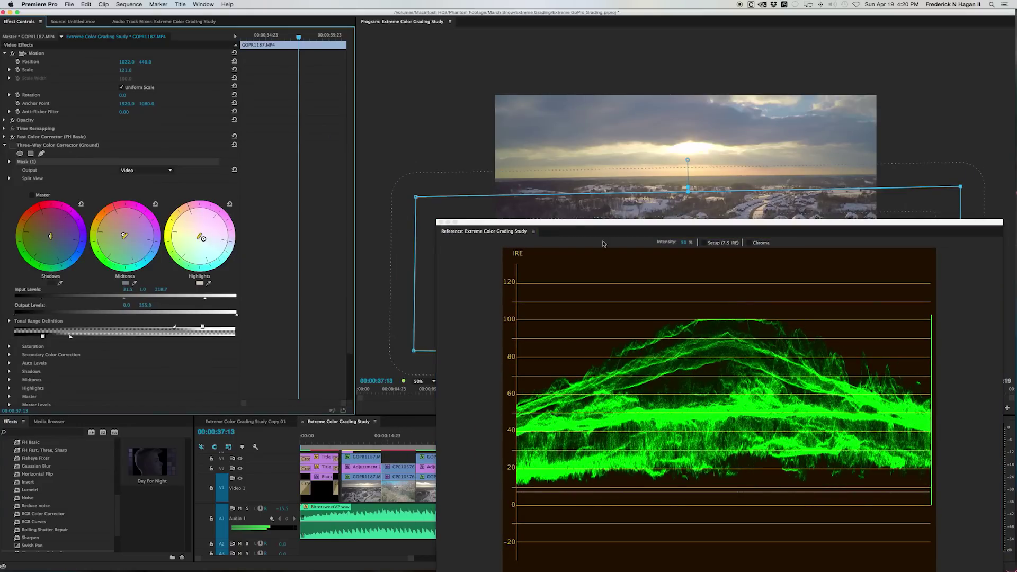
pyautogui.moveTo(488, 222); pyautogui.dragTo(315, 64)
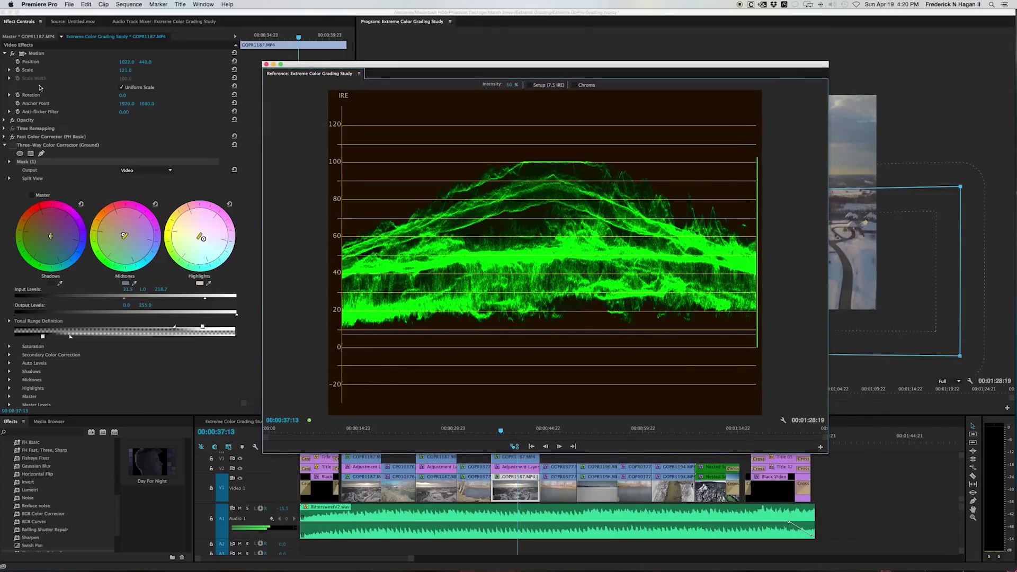
pyautogui.click(12, 144)
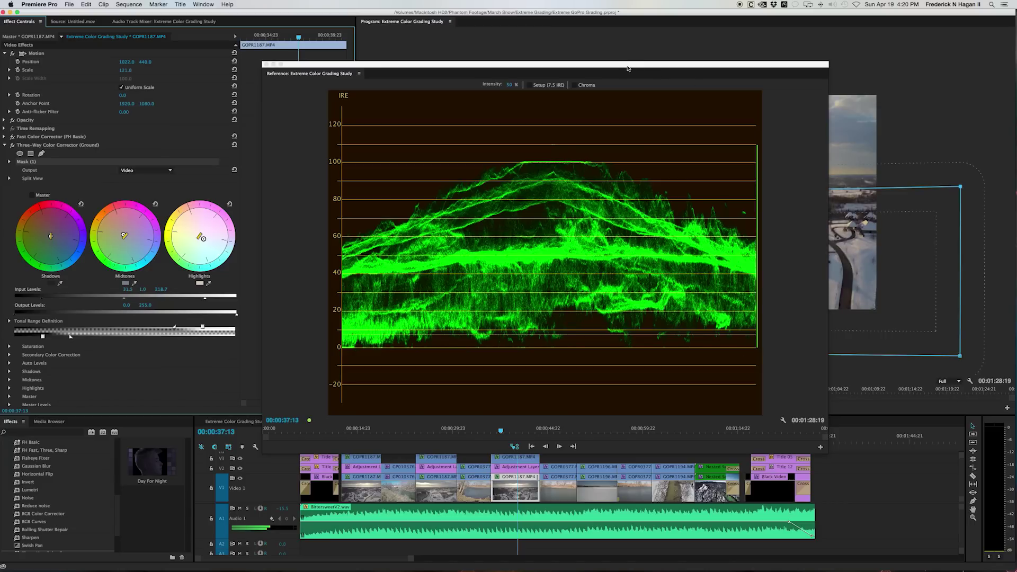
pyautogui.moveTo(627, 68); pyautogui.dragTo(706, 84)
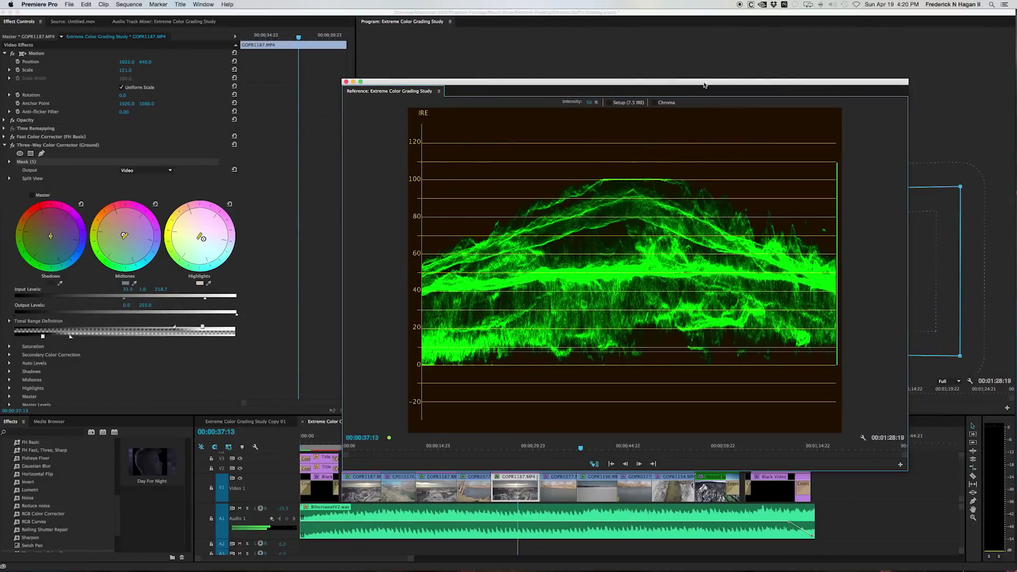
pyautogui.doubleClick(508, 80)
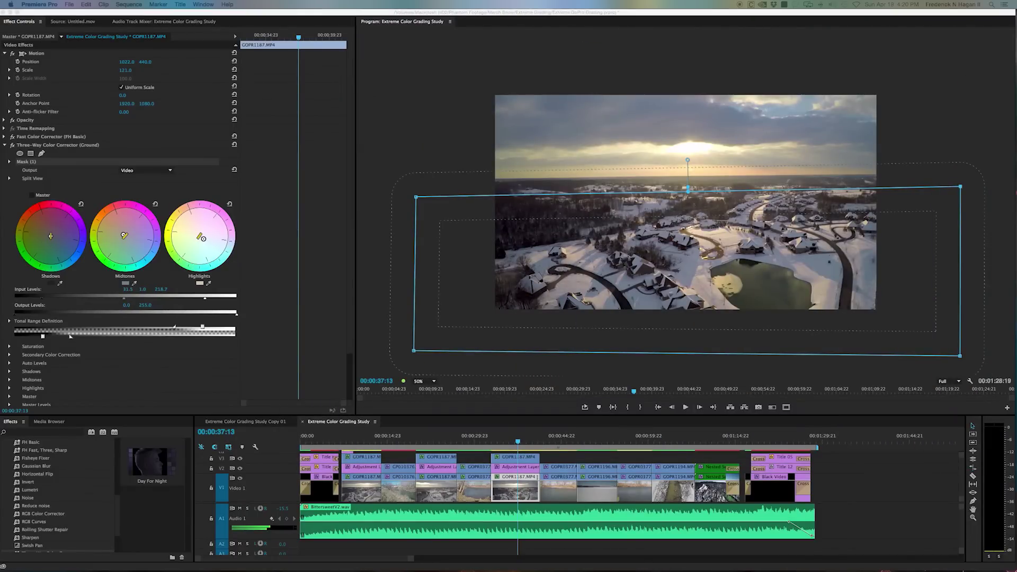
pyautogui.click(5, 145)
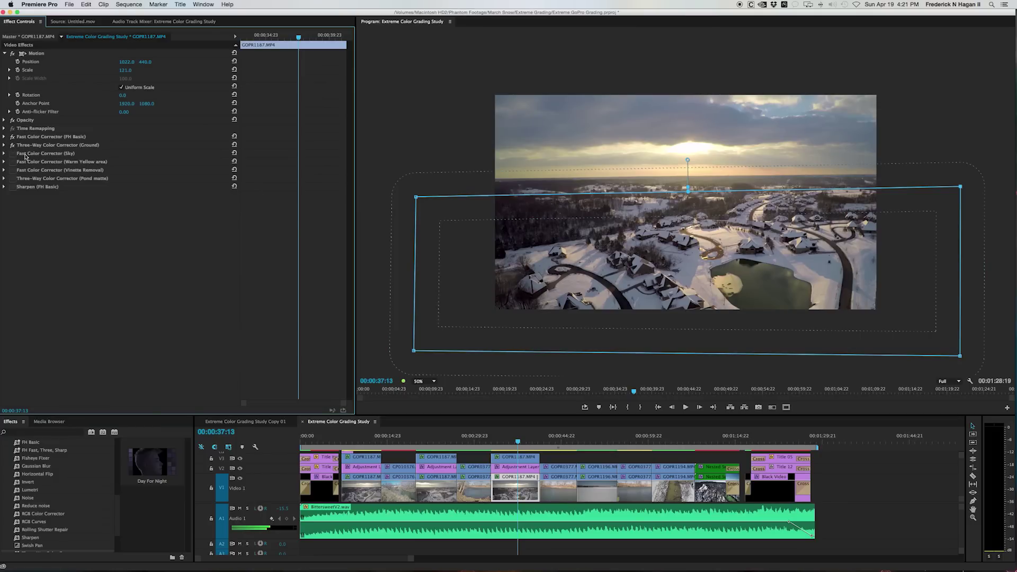
# Step: Expand the Sky corrector's Mask (1) path, feather and opacity, then switch the Sky grading on
pyautogui.click(12, 154)
pyautogui.click(4, 153)
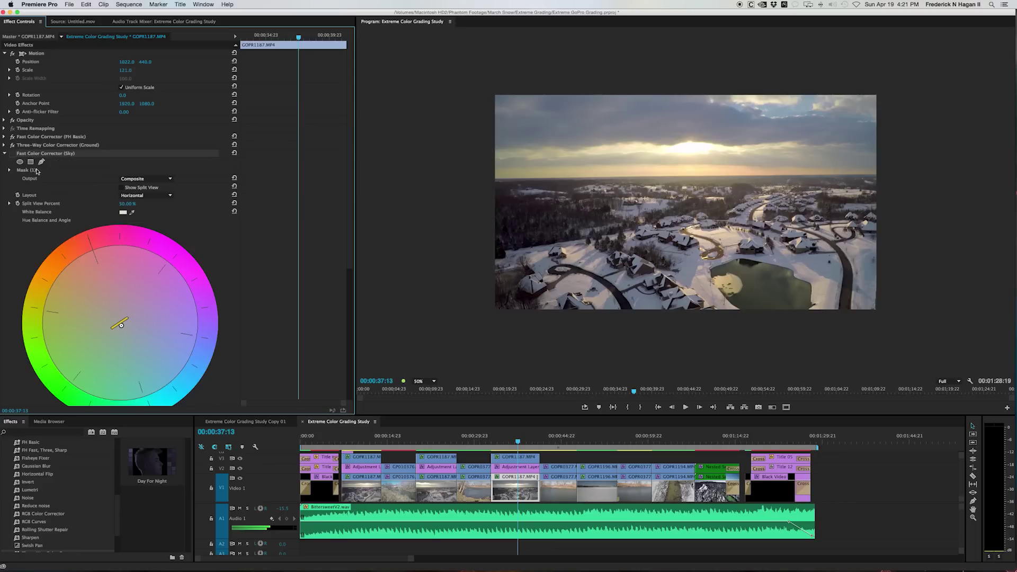
pyautogui.click(22, 171)
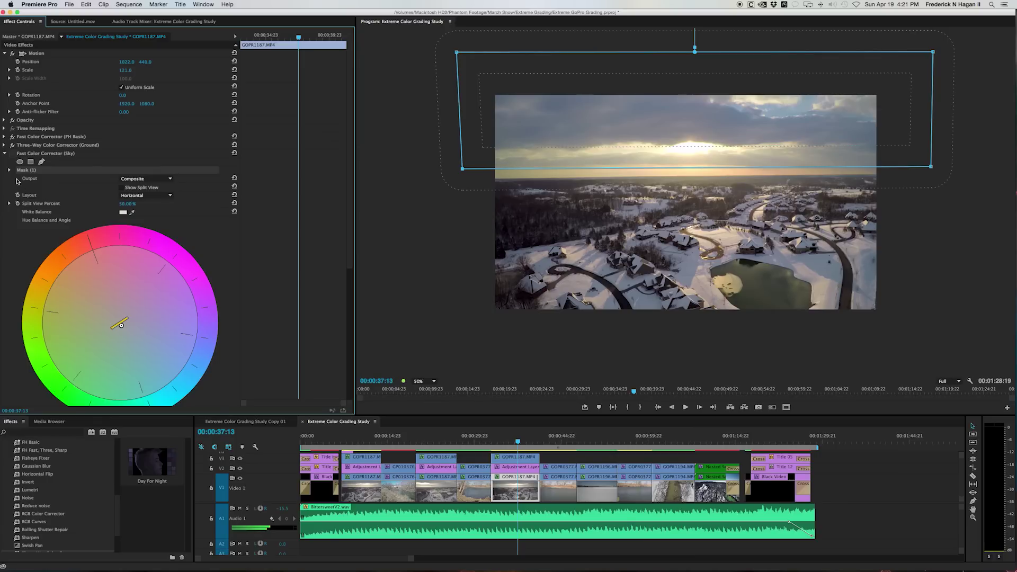
pyautogui.click(9, 170)
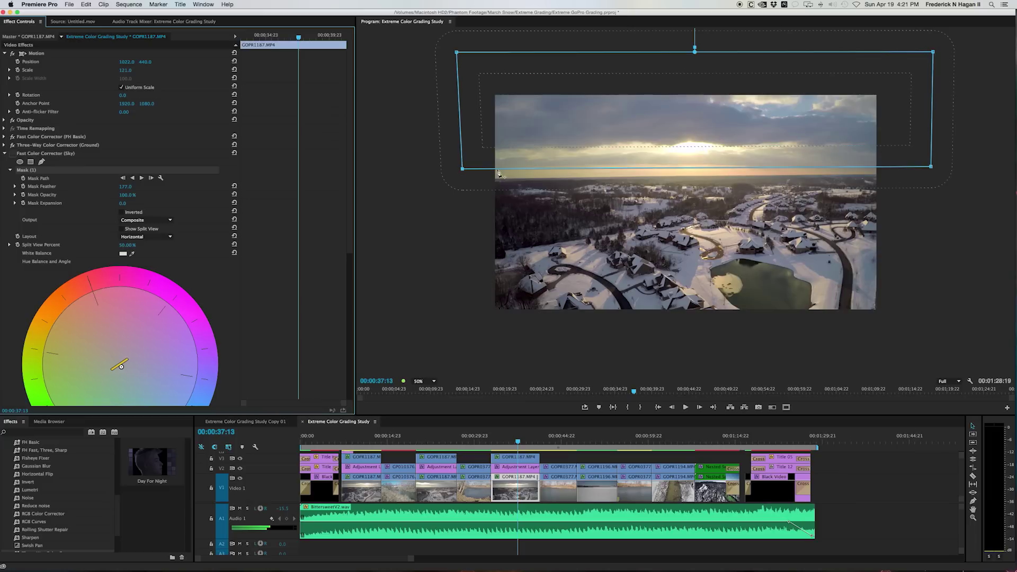
pyautogui.click(12, 154)
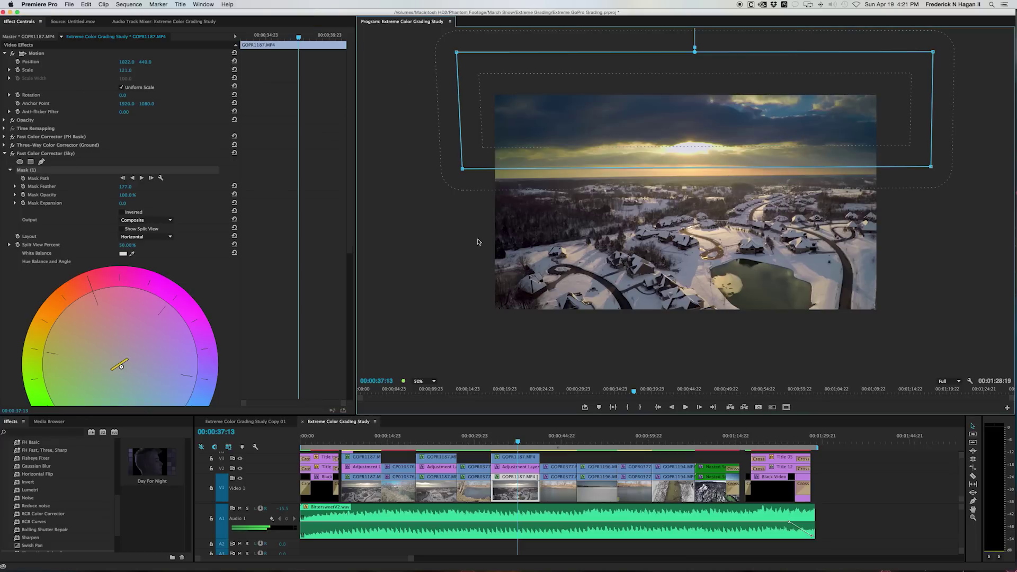
# Step: Deselect the sky mask, play the shot, then switch the Sky correction off to compare
pyautogui.click(41, 154)
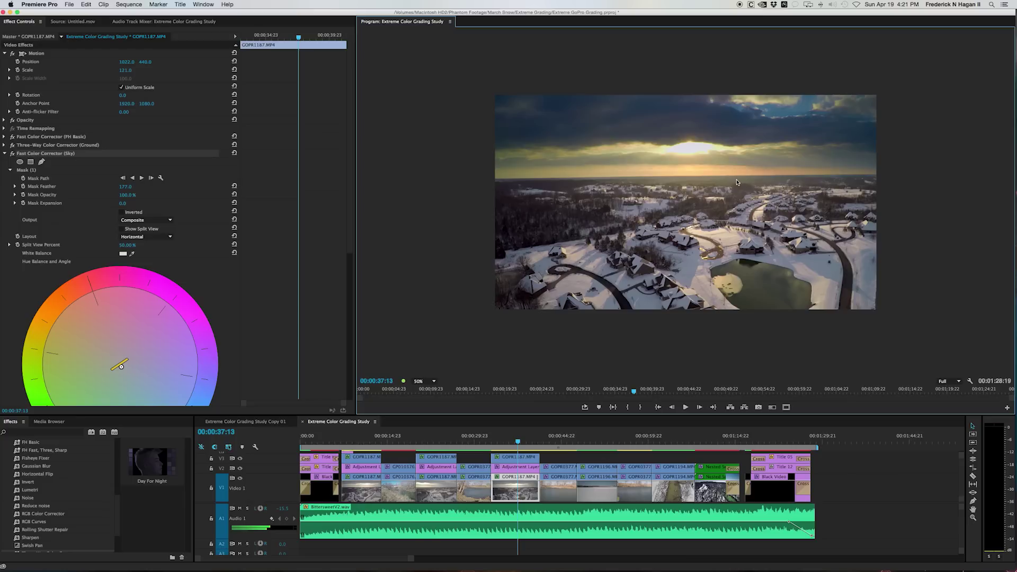
pyautogui.press('space')
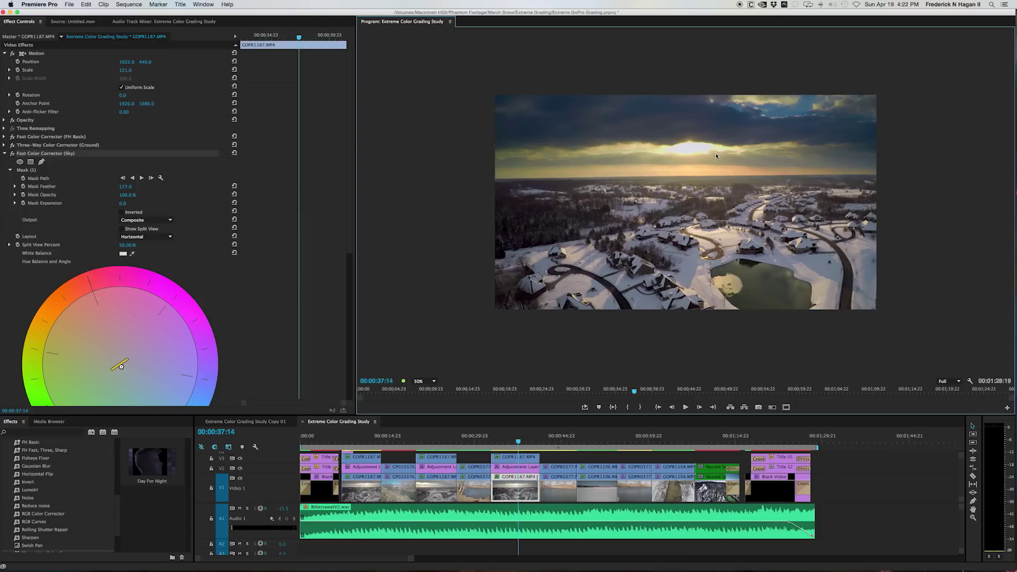
pyautogui.click(13, 154)
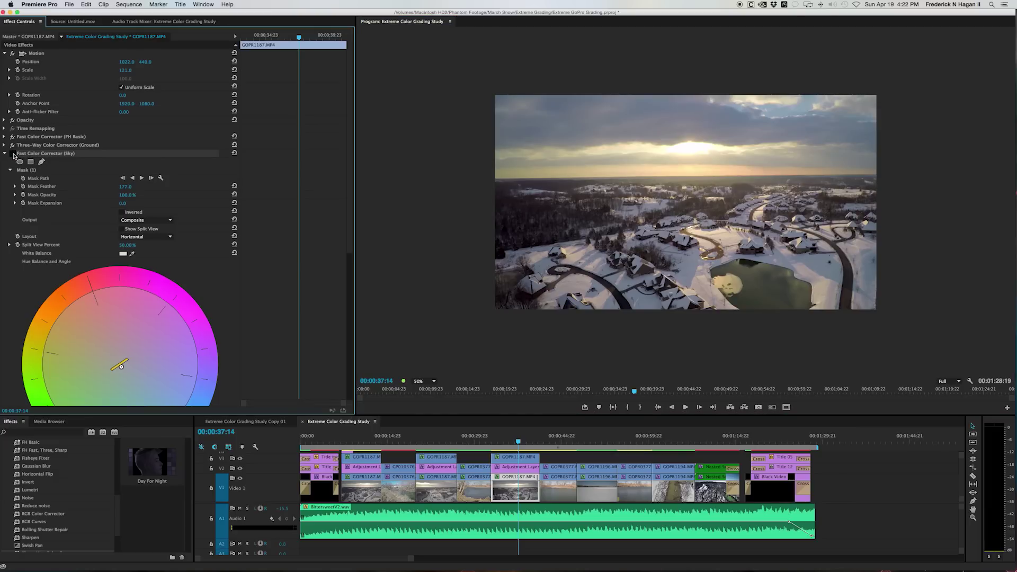
# Step: Fit the program monitor, toggle the Sky correction off and on, play, and collapse its settings
pyautogui.click(424, 381)
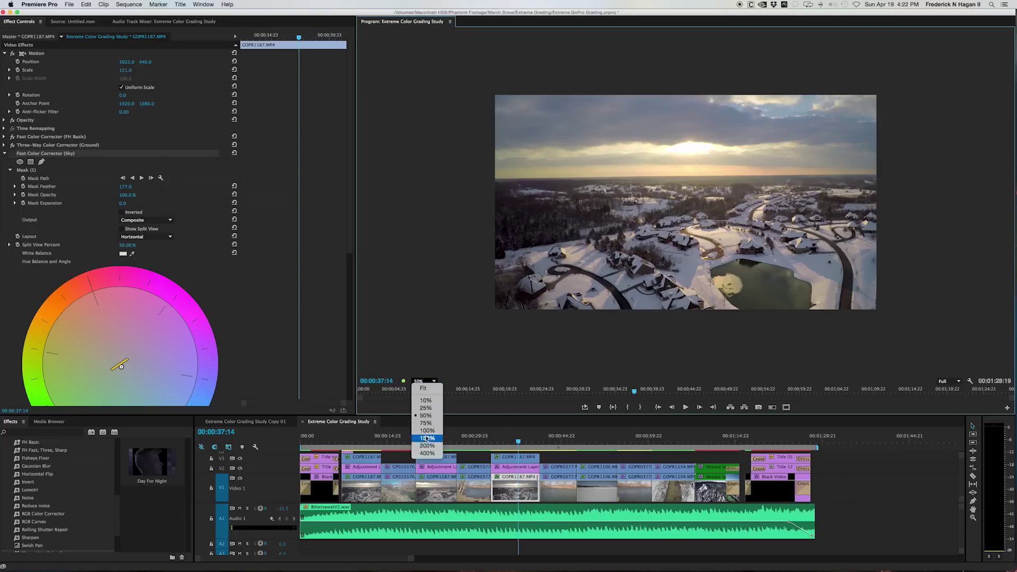
pyautogui.click(424, 388)
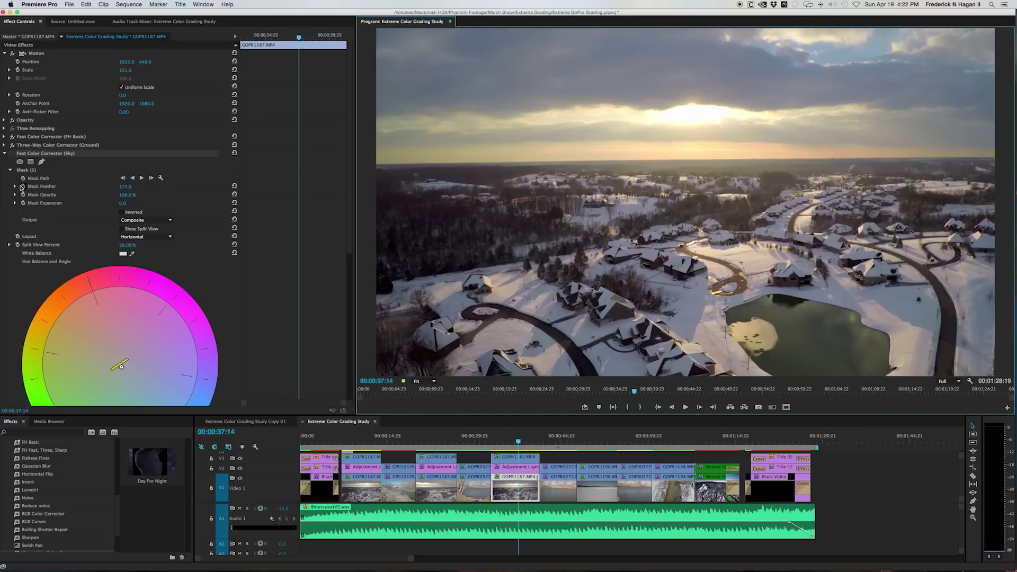
pyautogui.click(12, 153)
pyautogui.click(12, 154)
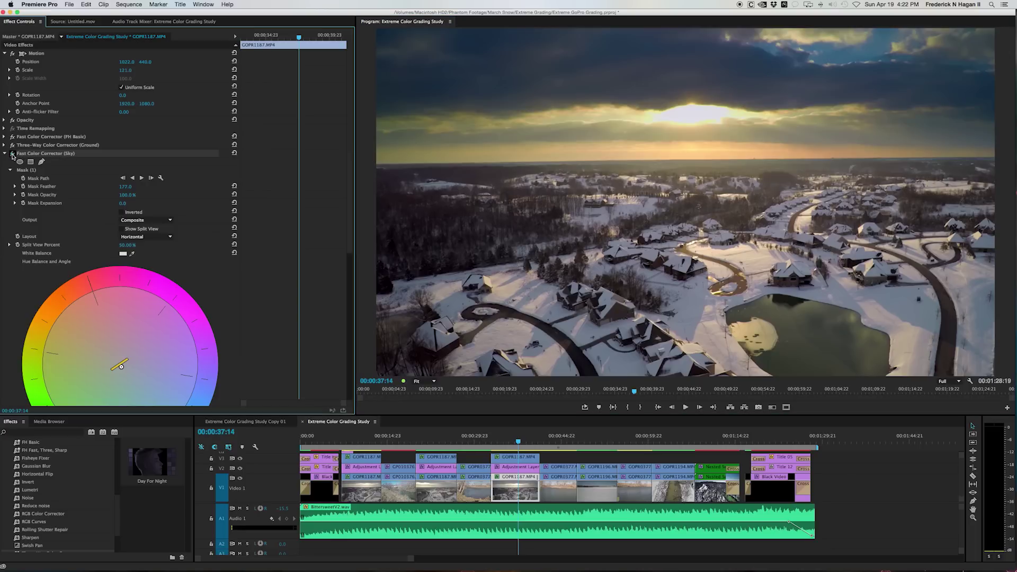
pyautogui.click(12, 154)
pyautogui.click(12, 154)
pyautogui.press('space')
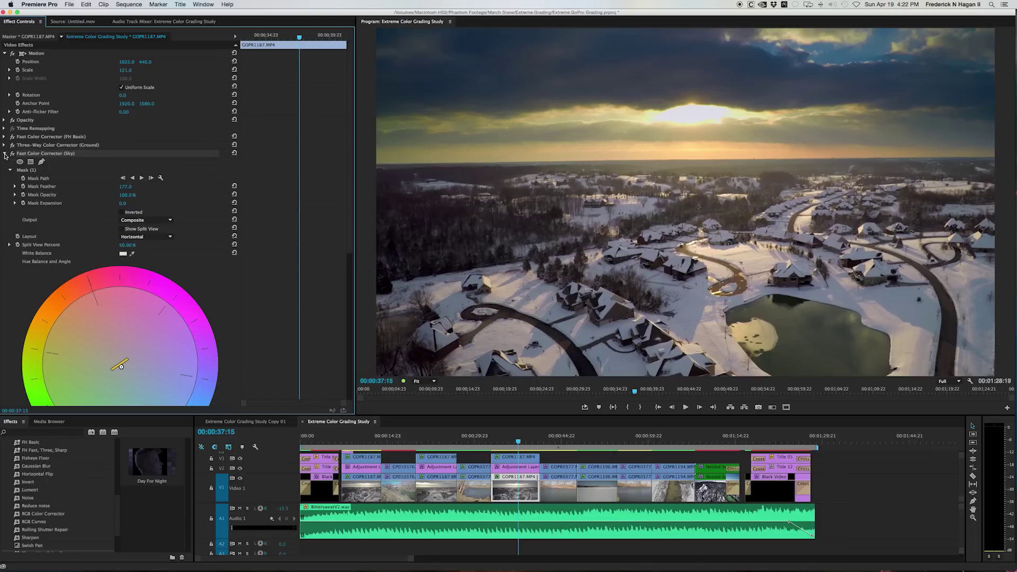
pyautogui.click(5, 154)
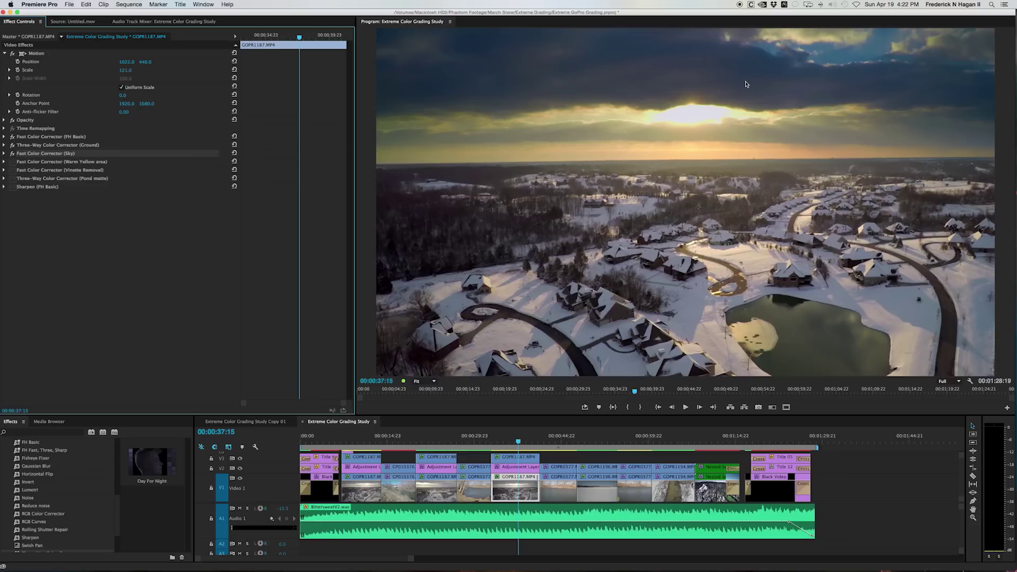
# Step: Save the project with Cmd+S now that the Sky corrector's settings are folded away
pyautogui.press('super+s')
# Step: Expand the Warm Yellow area corrector, show its mask outline, and preview the sunset at 75%
pyautogui.click(8, 164)
pyautogui.click(5, 162)
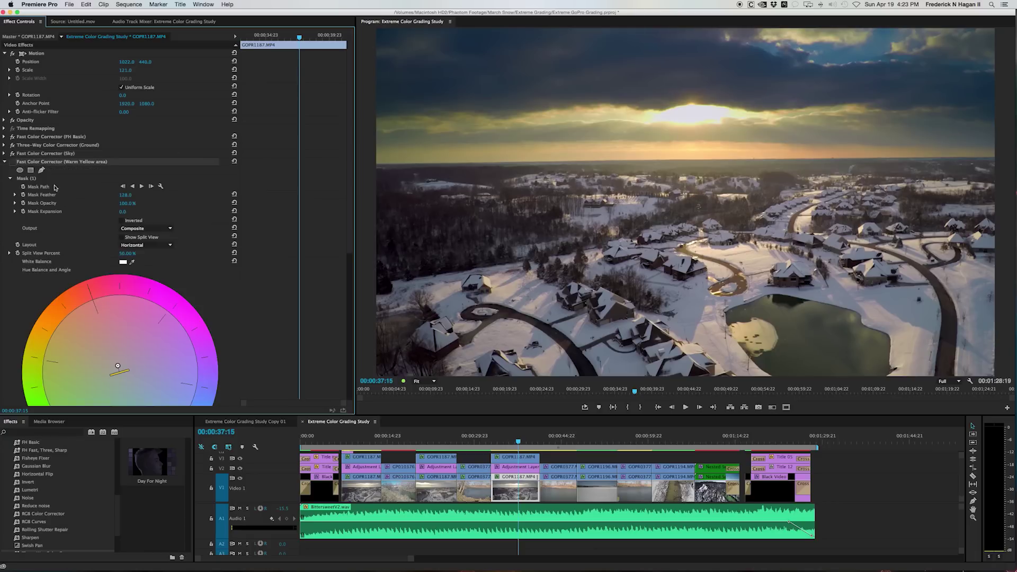
pyautogui.click(26, 178)
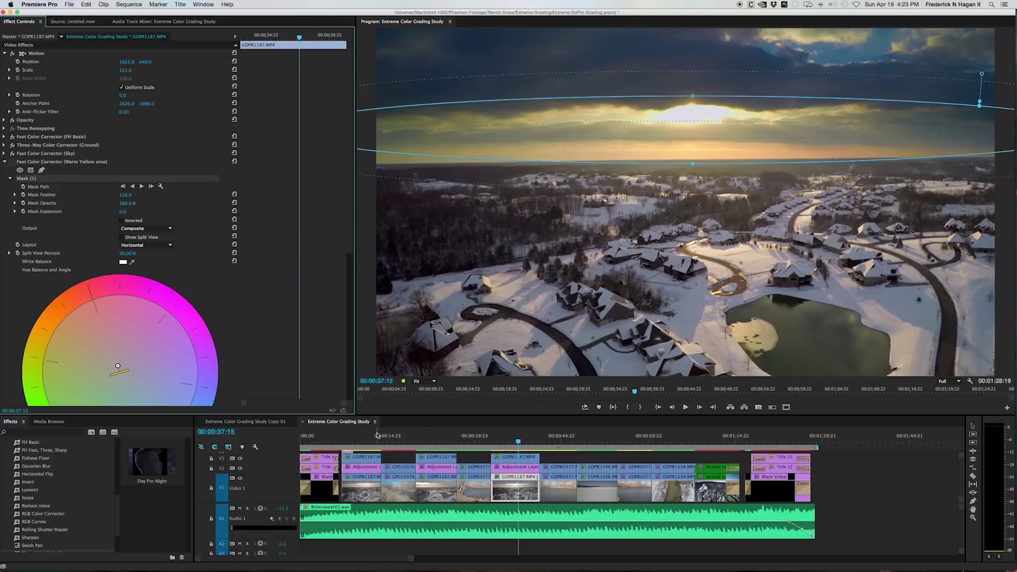
pyautogui.click(417, 382)
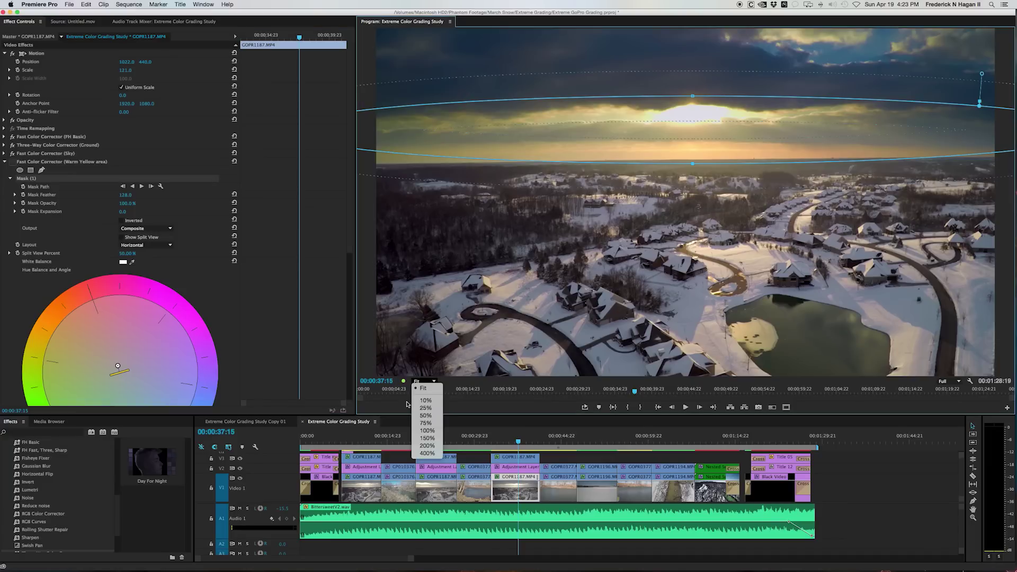
pyautogui.click(424, 432)
pyautogui.press('Right')
pyautogui.press('Right')
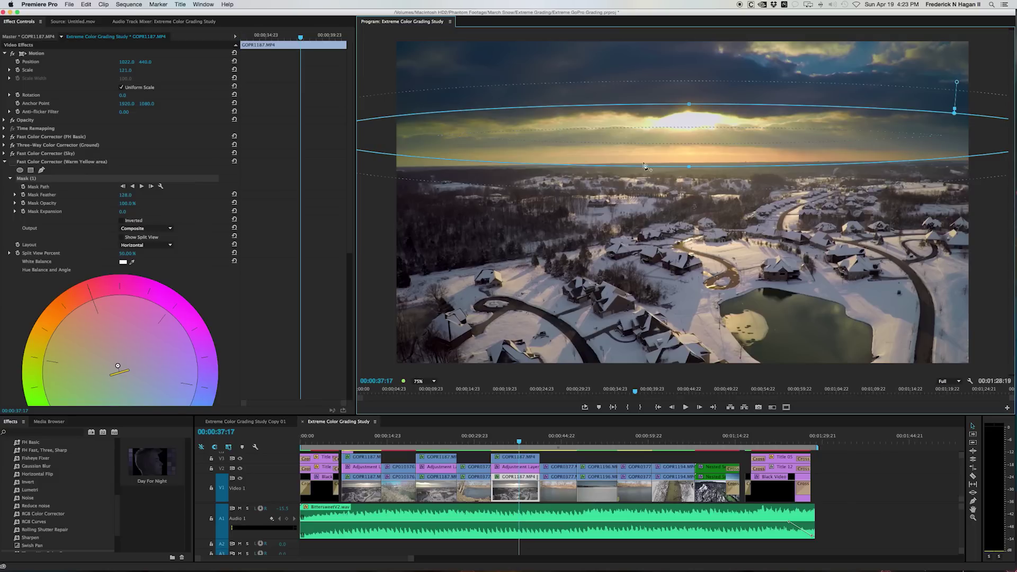
# Step: Re-enable Warm Yellow area correction, view at 100%, and compare it off and on
pyautogui.click(228, 295)
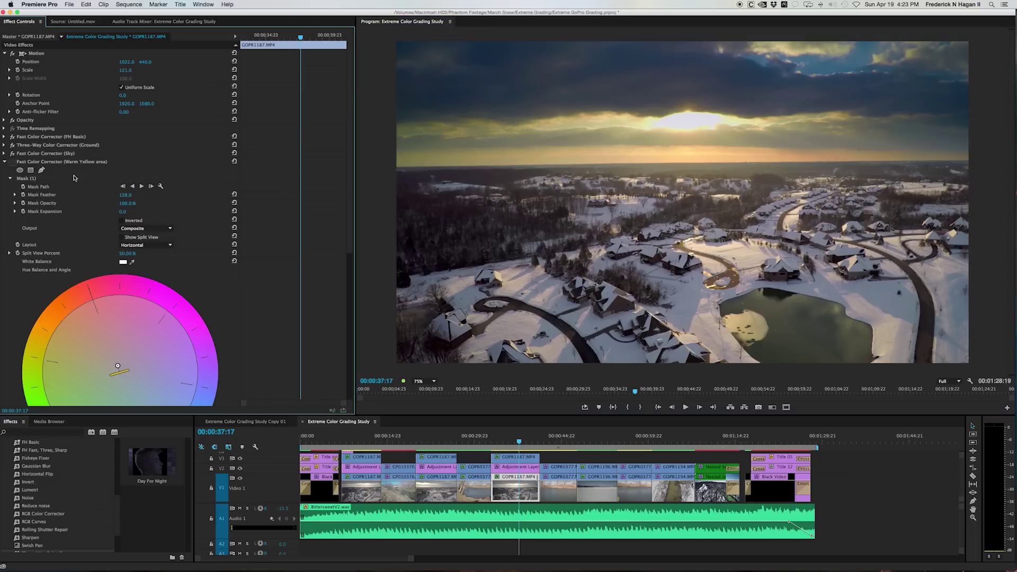
pyautogui.click(12, 162)
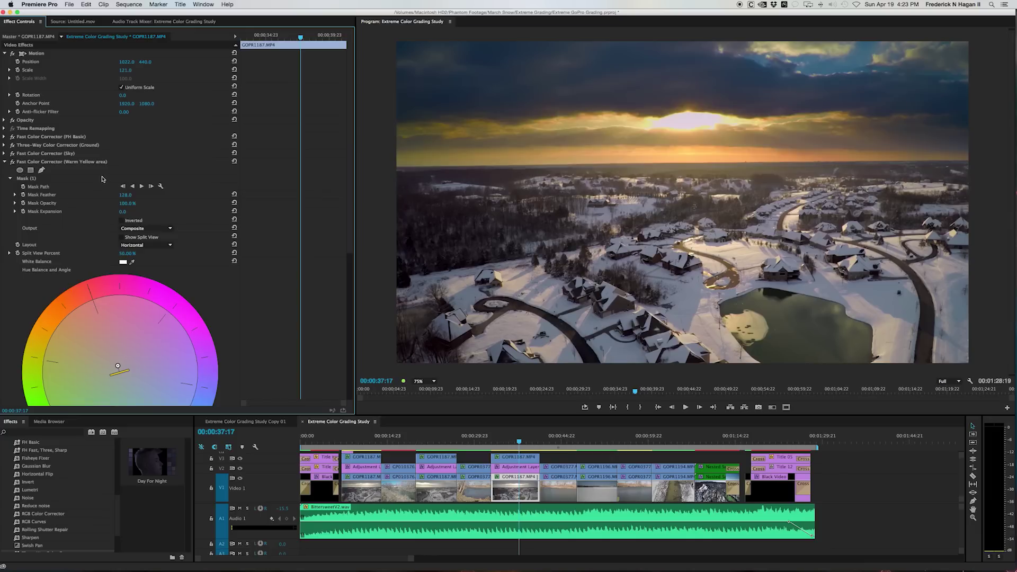
pyautogui.click(422, 381)
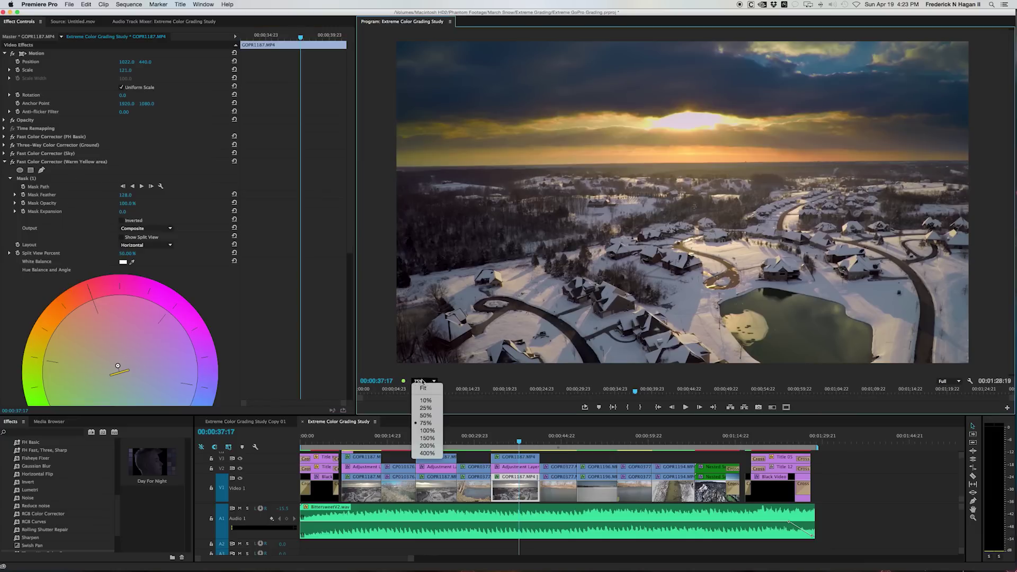
pyautogui.click(424, 431)
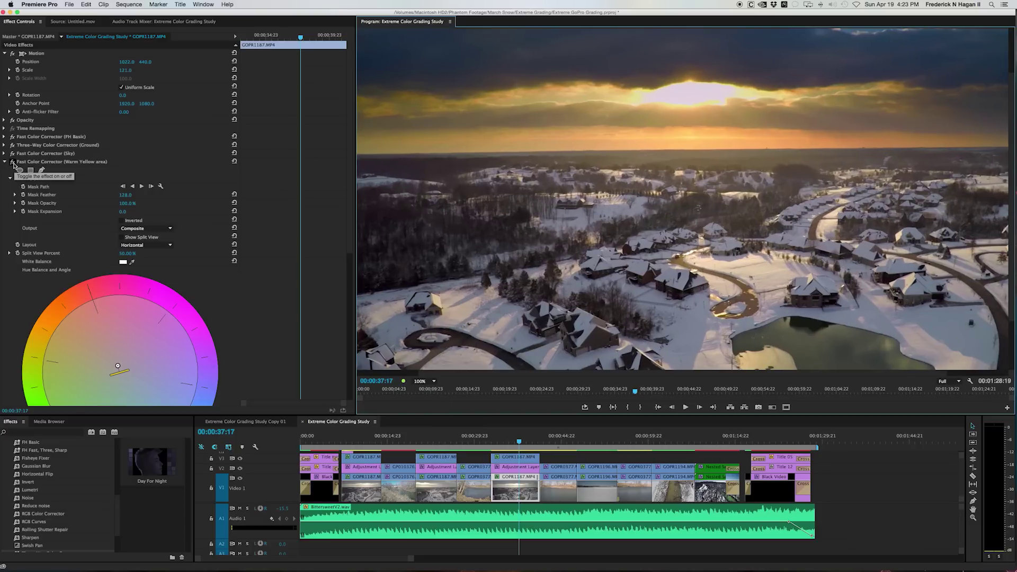
pyautogui.click(13, 163)
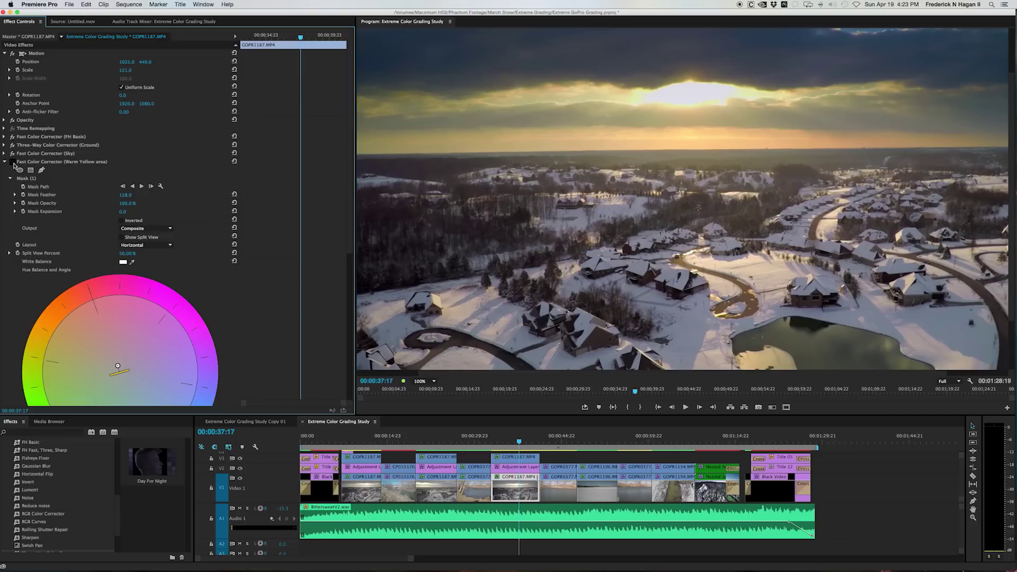
pyautogui.click(13, 164)
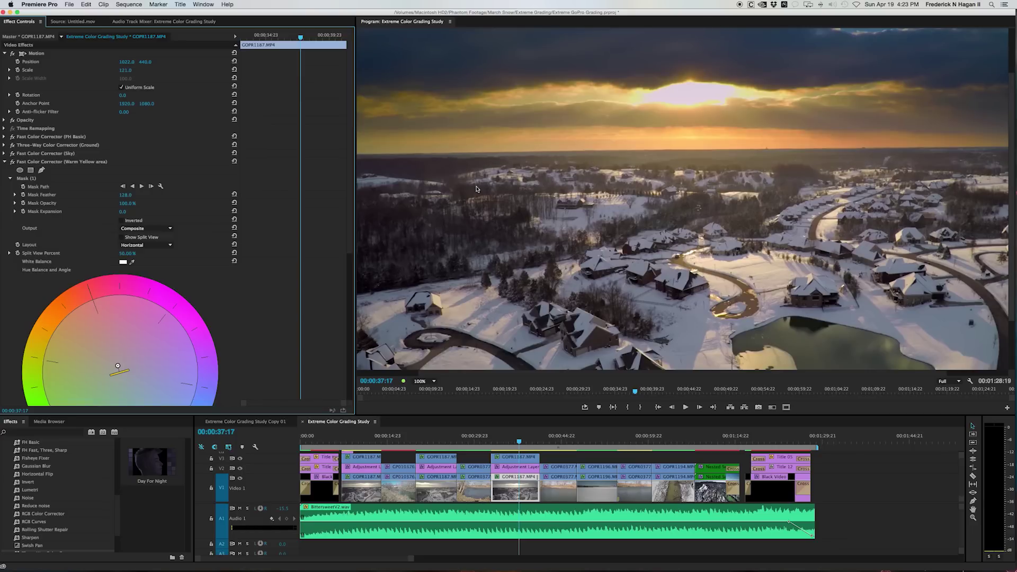
# Step: Fold away Warm Yellow, switch off Vinette Removal, and shrink the program view to 50%
pyautogui.click(4, 163)
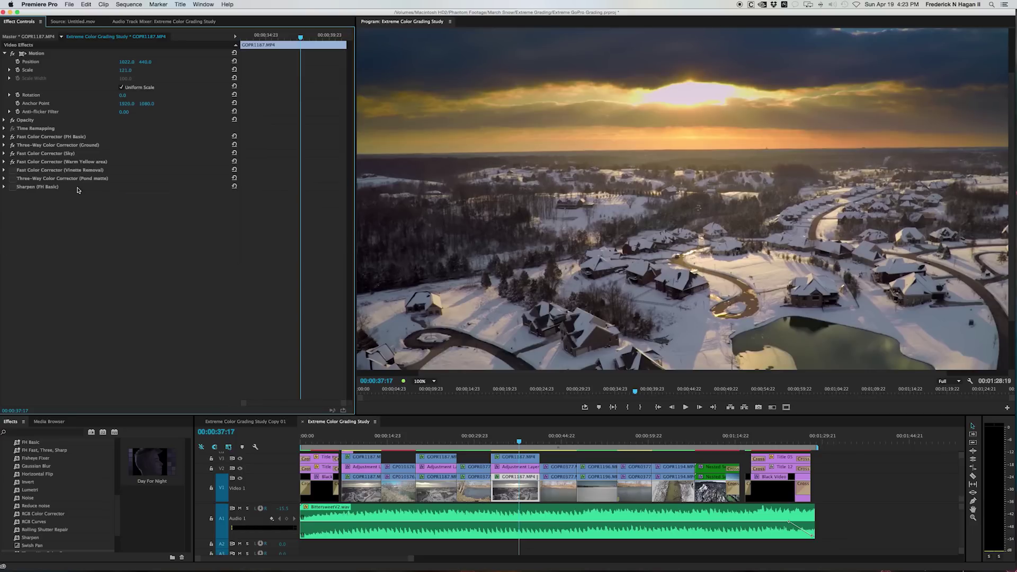
pyautogui.click(13, 170)
pyautogui.click(958, 382)
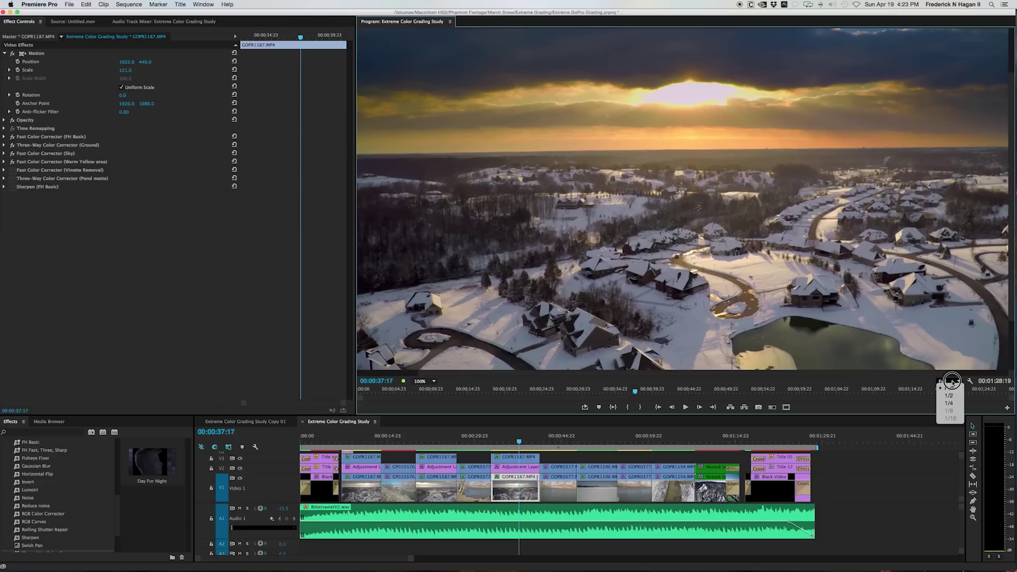
pyautogui.click(948, 382)
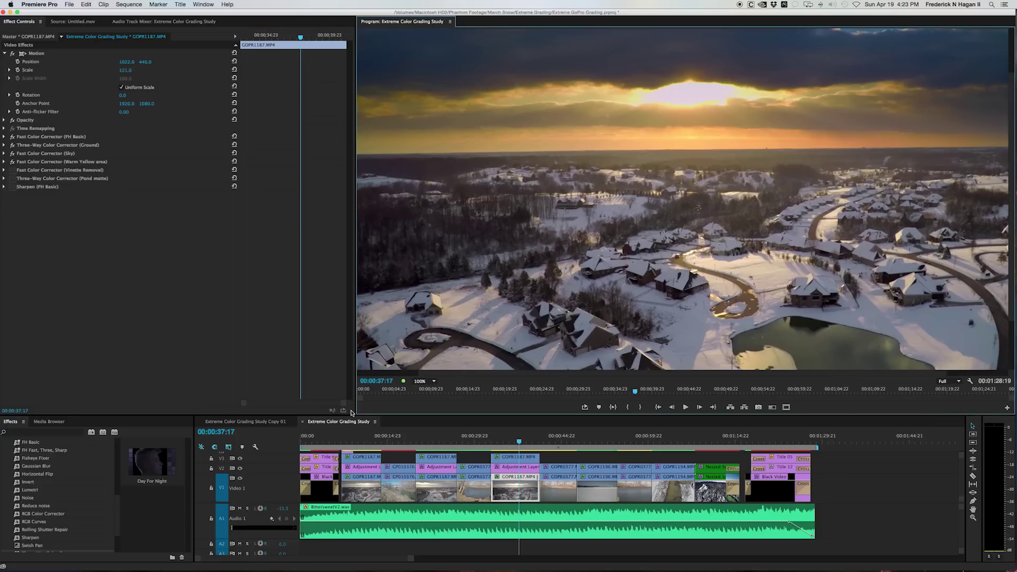
pyautogui.click(434, 381)
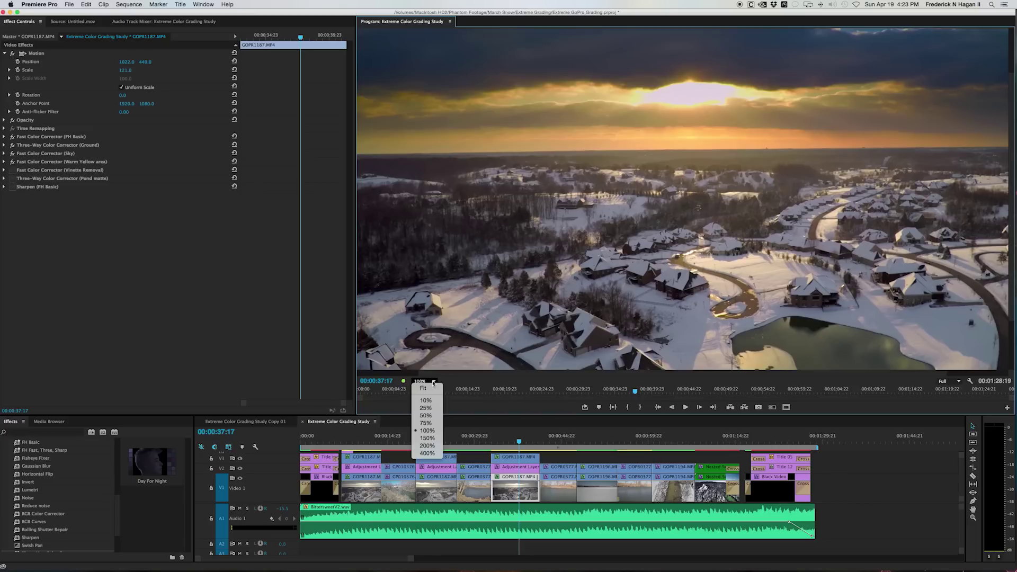
pyautogui.click(426, 416)
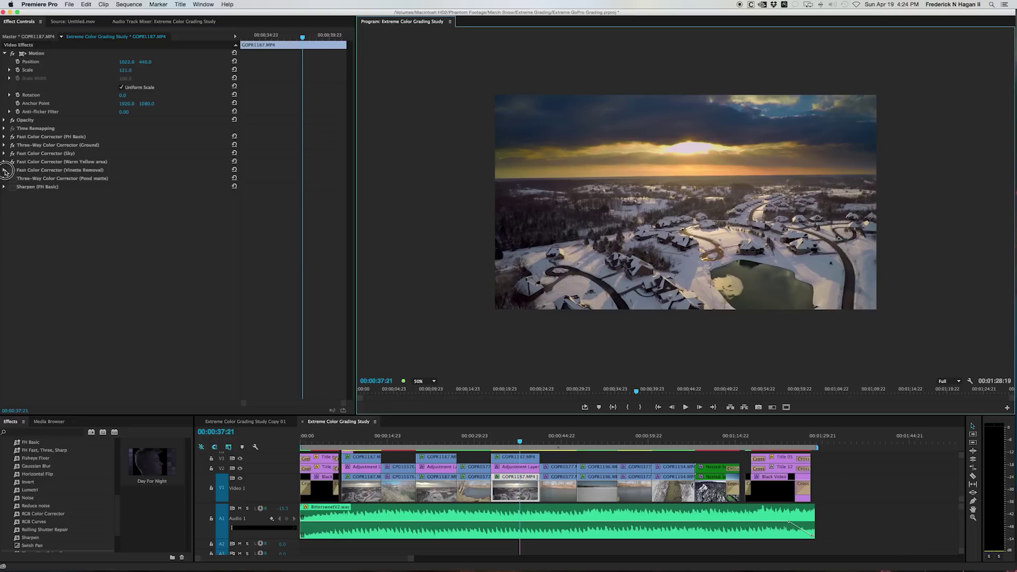
pyautogui.click(5, 170)
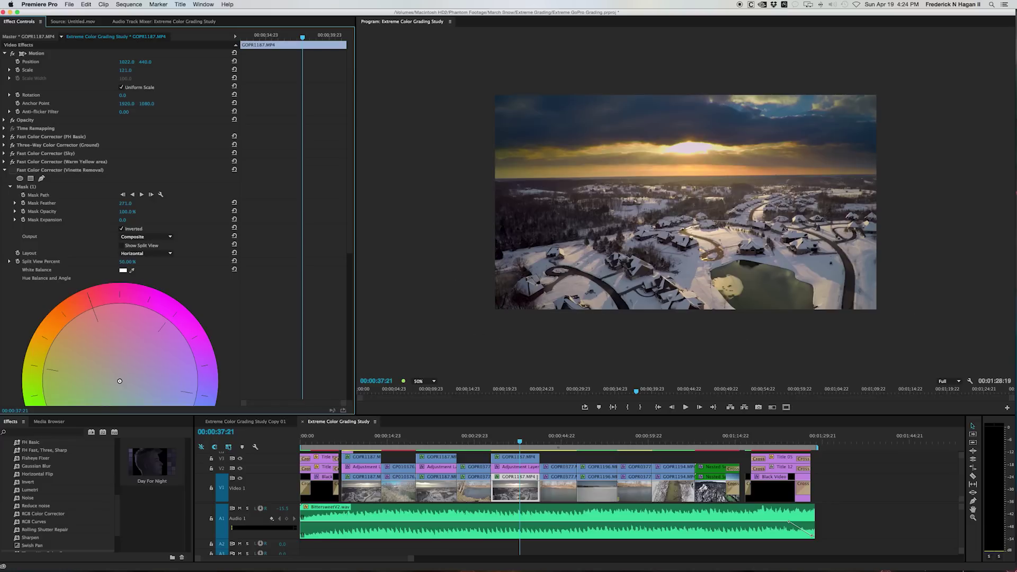
# Step: Show and hide the Vinette Removal elliptical mask outline over the sunset frame
pyautogui.click(30, 187)
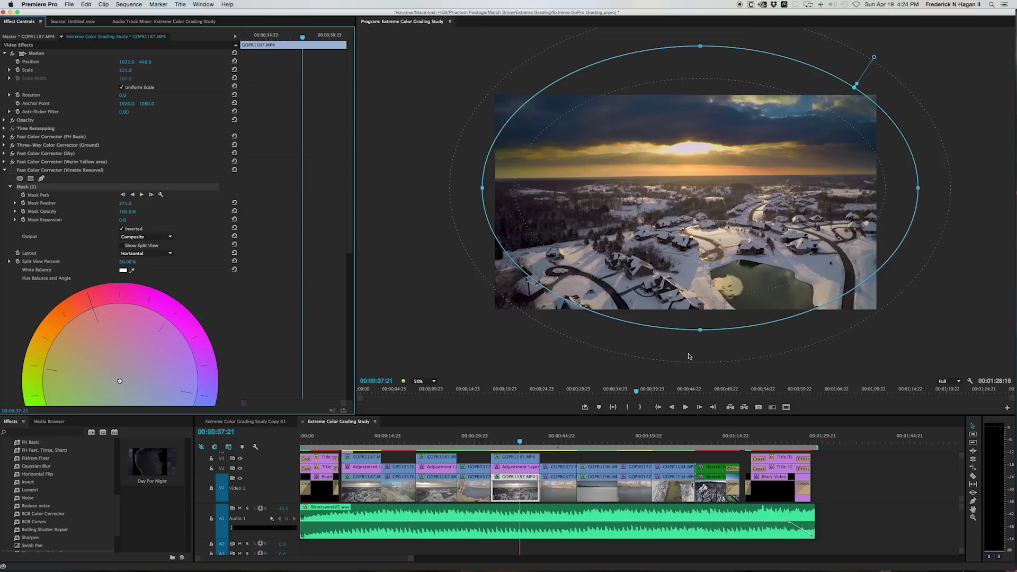
pyautogui.click(112, 232)
pyautogui.click(32, 188)
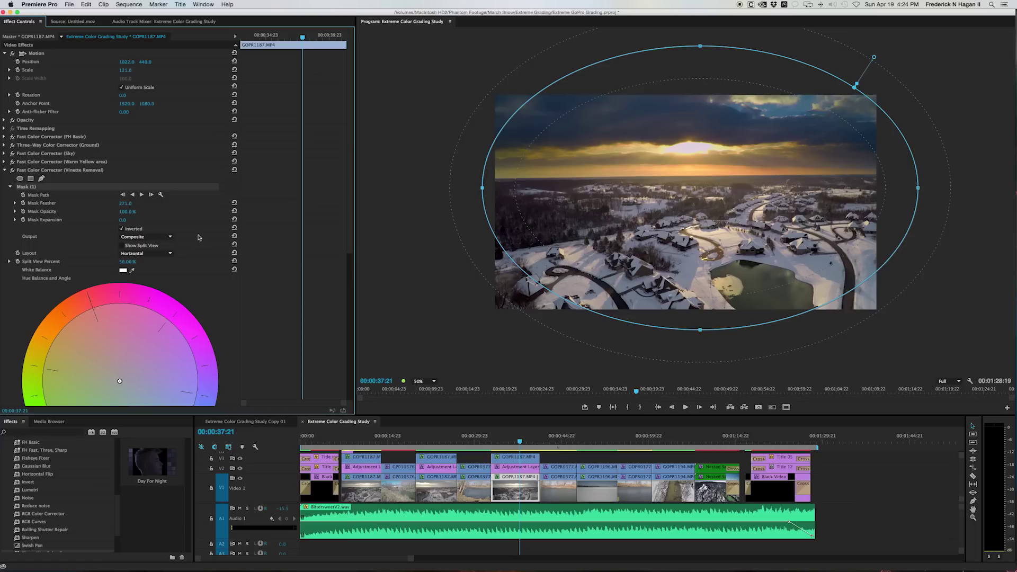
pyautogui.click(184, 198)
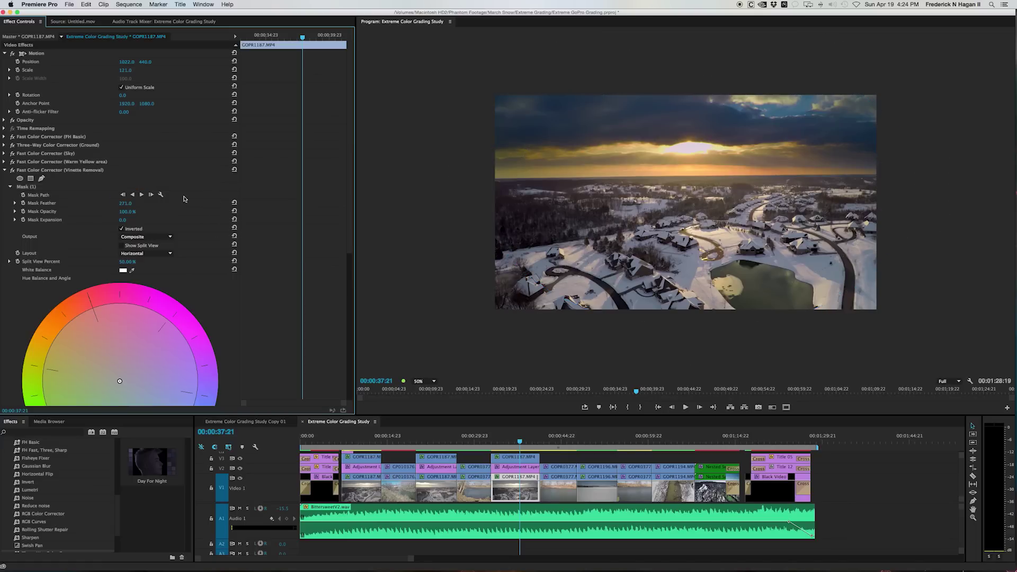
# Step: Toggle Vinette Removal off and on twice to compare the darkened corners
pyautogui.click(13, 170)
pyautogui.click(13, 170)
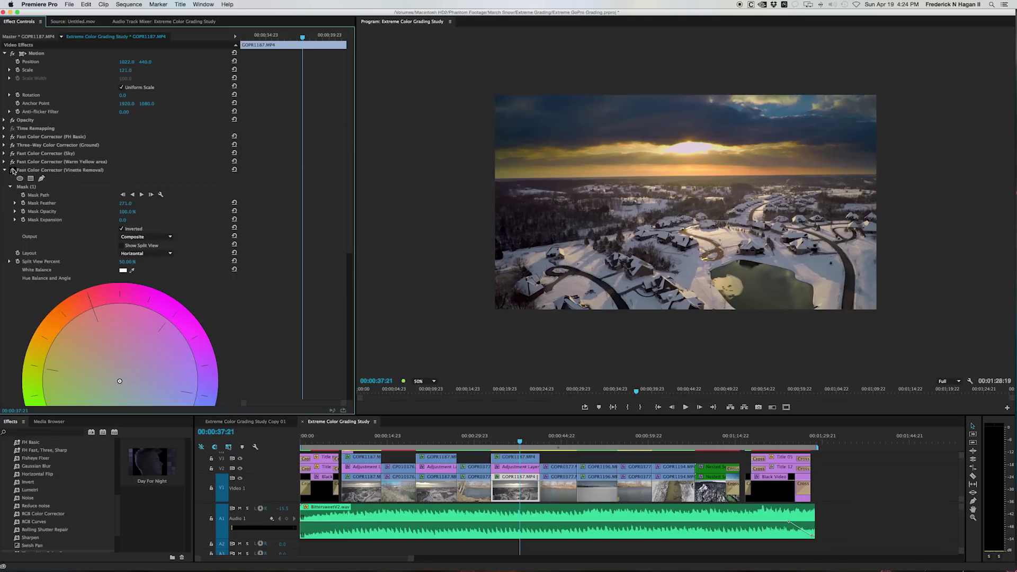
pyautogui.click(13, 171)
pyautogui.click(13, 171)
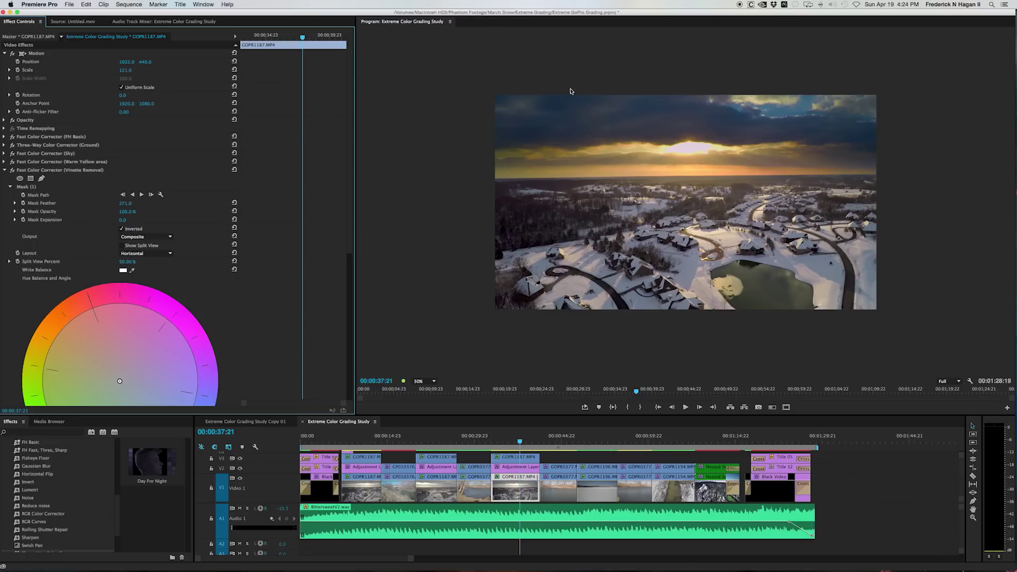
# Step: Fold away Vinette Removal, compare the pond blue versus green via Pond matte, and fit the view
pyautogui.click(5, 170)
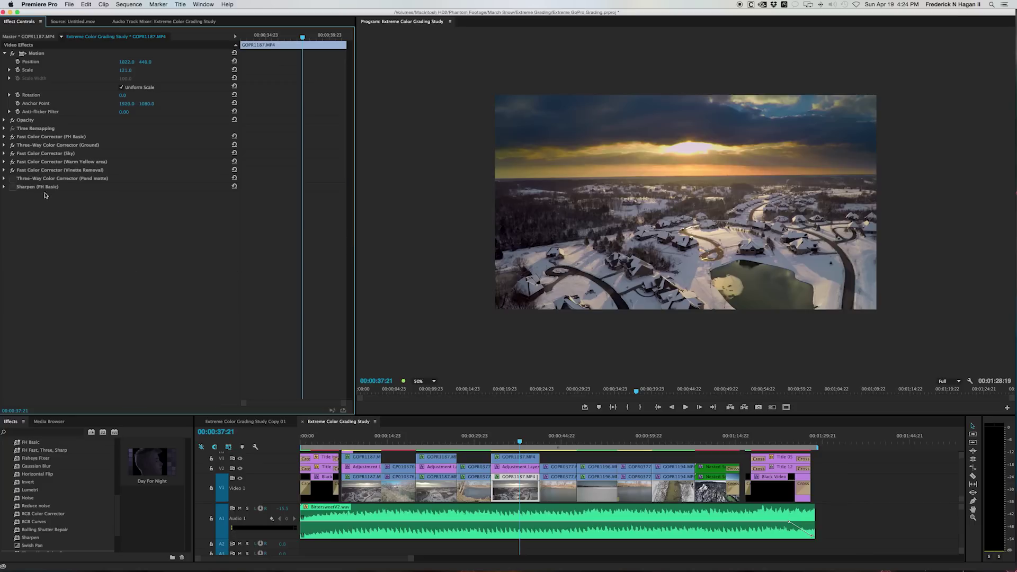
pyautogui.click(12, 178)
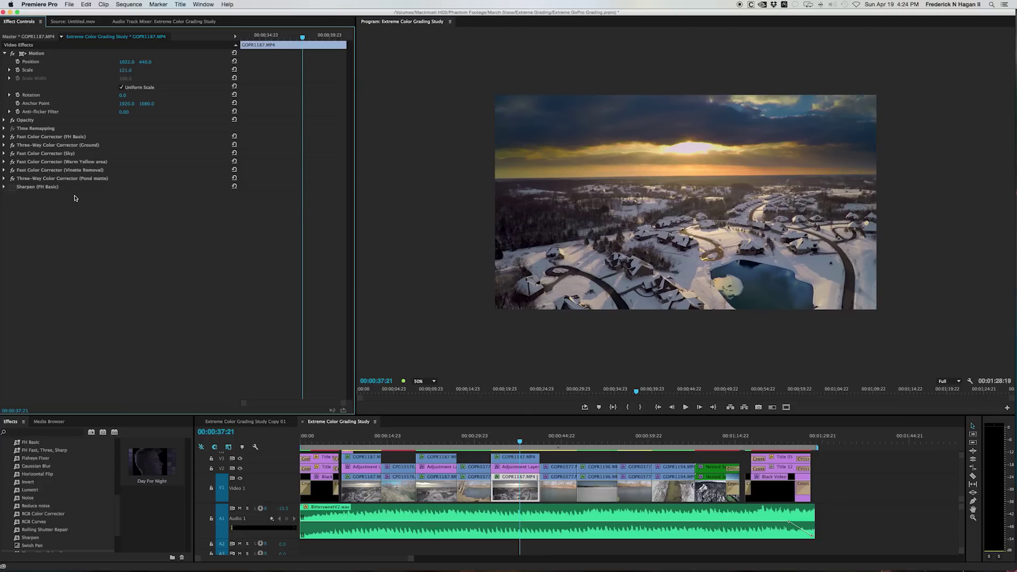
pyautogui.click(12, 179)
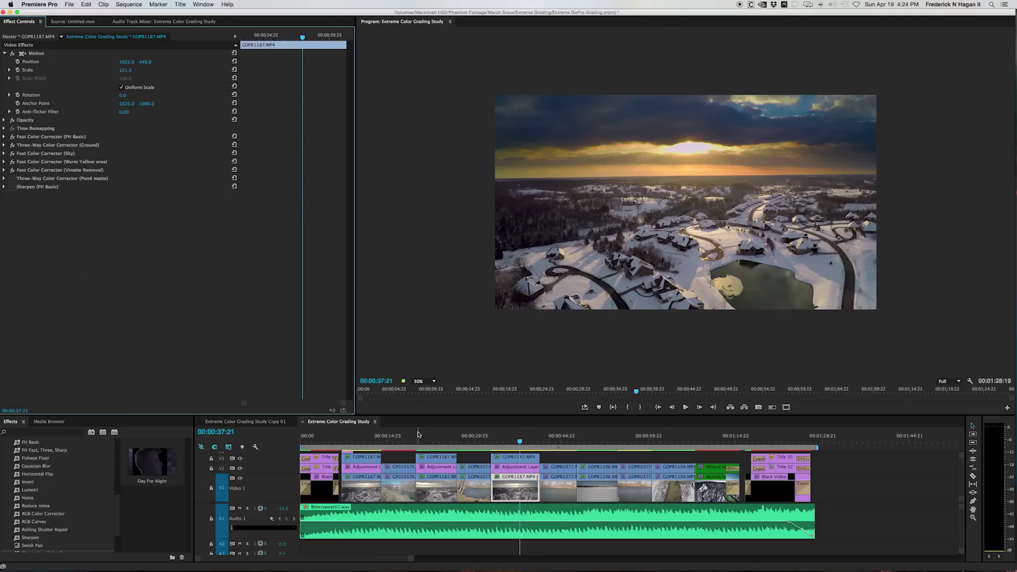
pyautogui.click(433, 381)
pyautogui.click(436, 389)
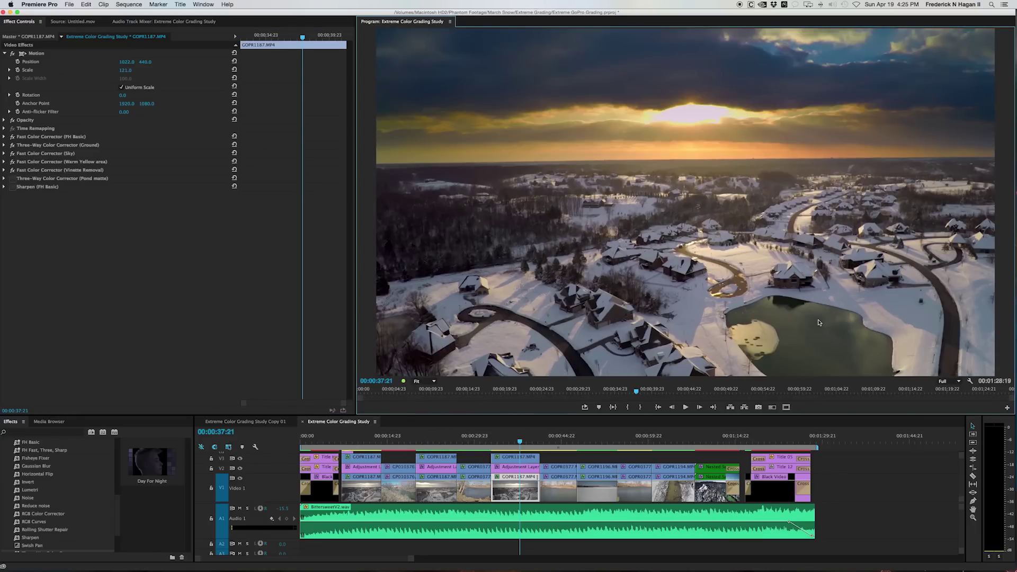
# Step: Scrub the playhead back to 00:00:36:19 on the snowy aerial
pyautogui.click(519, 442)
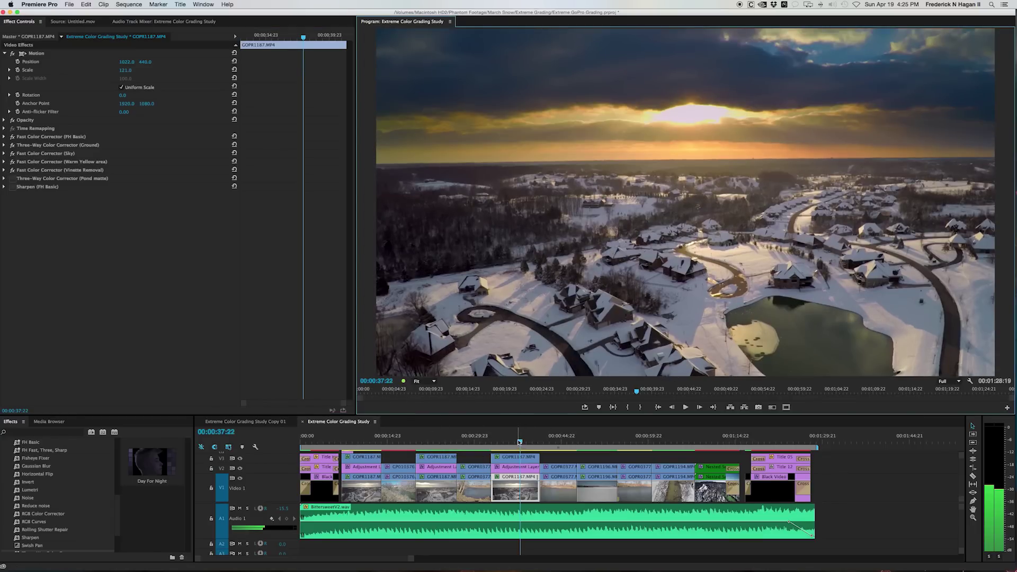
pyautogui.moveTo(519, 443); pyautogui.dragTo(510, 442)
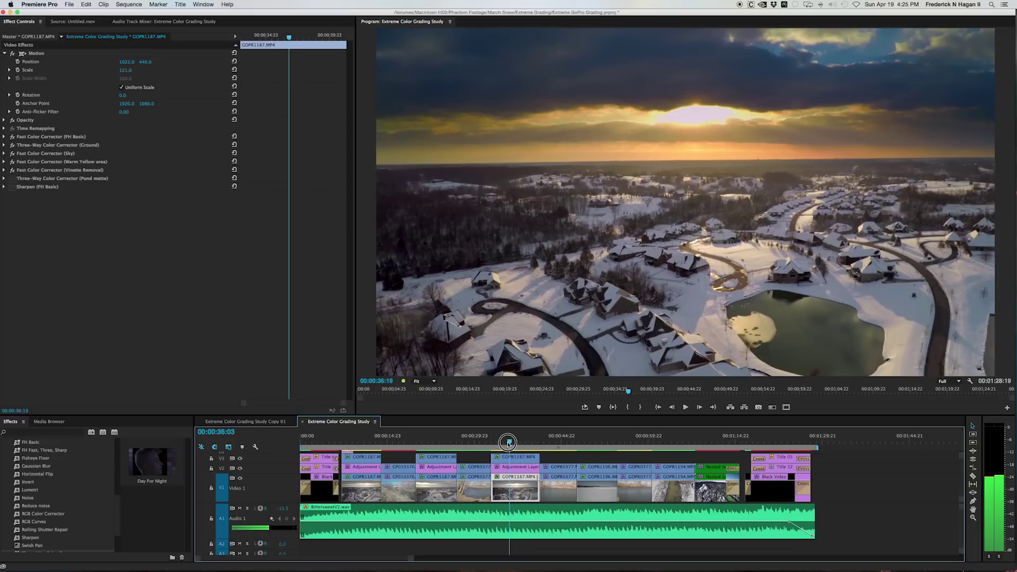
pyautogui.moveTo(508, 442); pyautogui.dragTo(513, 443)
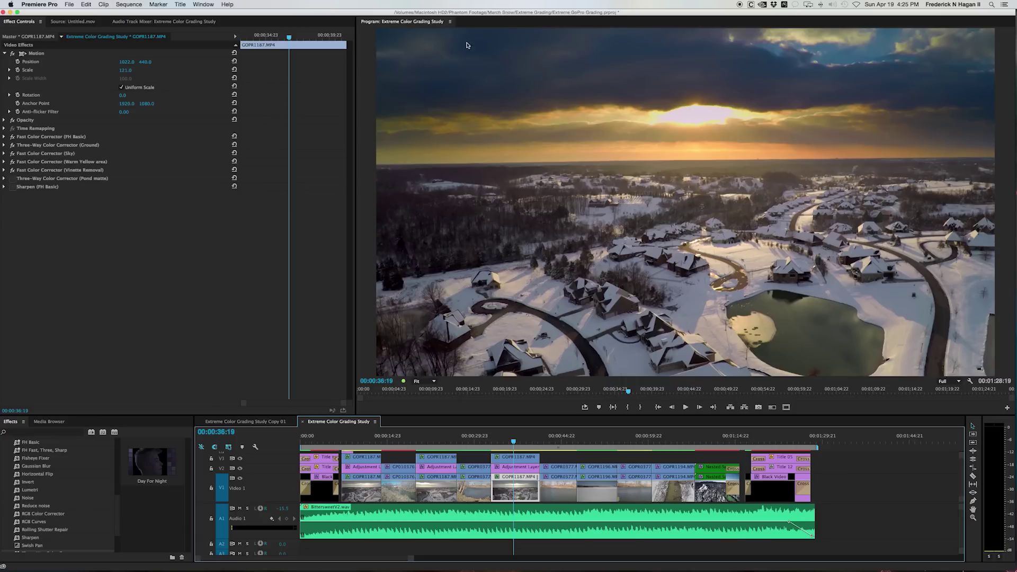
# Step: Expand the Pond matte corrector and drag its mask onto the pond at 00:00:38:11, keyframing Mask Path
pyautogui.click(4, 179)
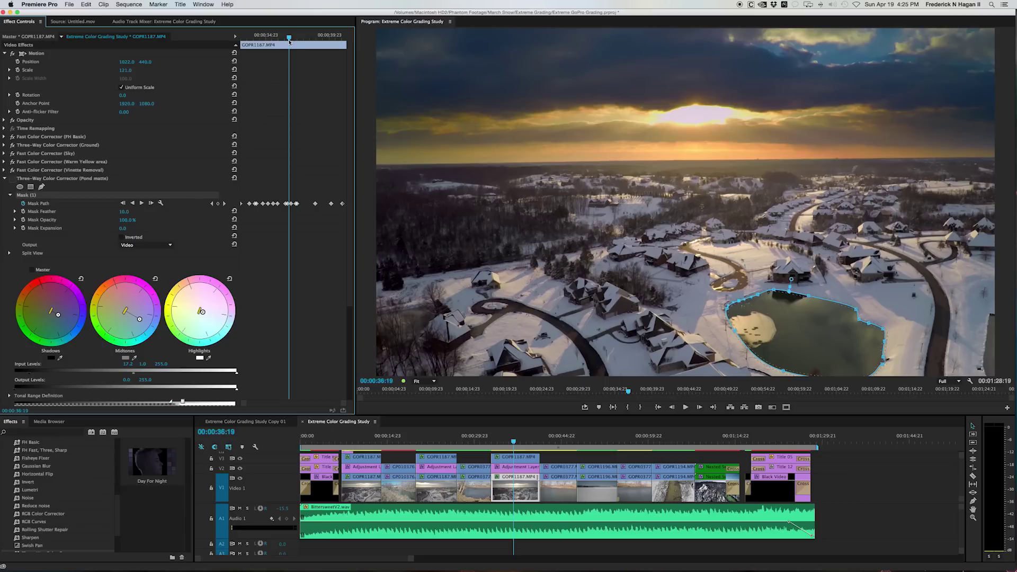
pyautogui.moveTo(291, 39); pyautogui.dragTo(310, 39)
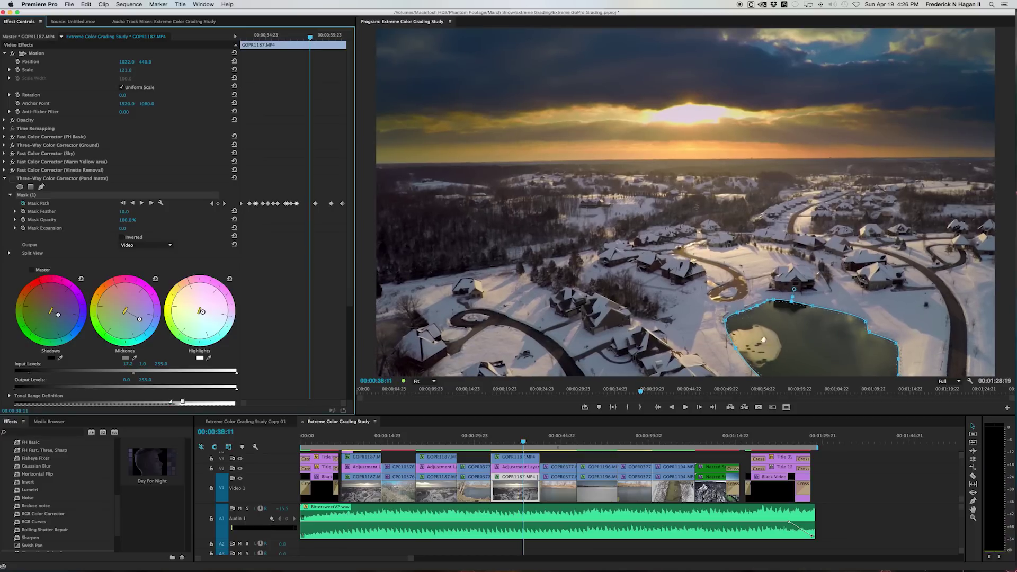
pyautogui.click(814, 308)
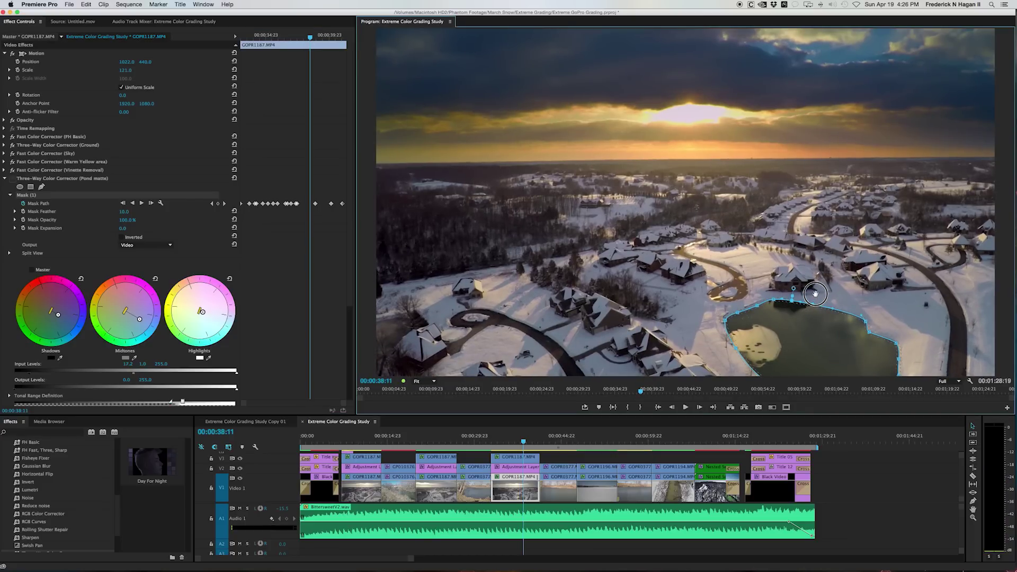
pyautogui.moveTo(815, 293); pyautogui.dragTo(815, 307)
# Step: Scrub the aerial back and forth, settling on frame 00:00:39:12 to check the pond mask
pyautogui.moveTo(310, 38); pyautogui.dragTo(331, 38)
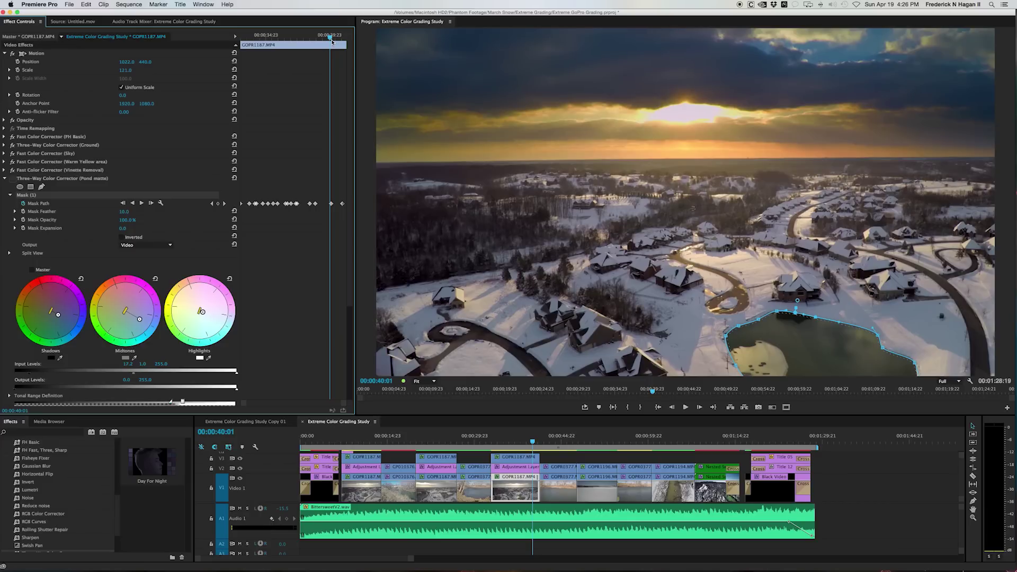
pyautogui.click(330, 39)
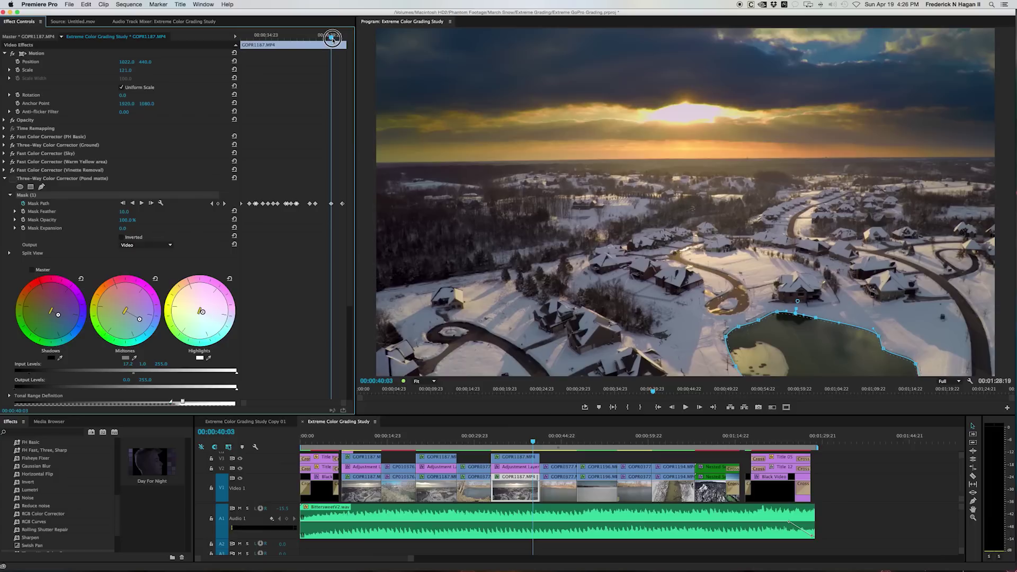
pyautogui.moveTo(330, 38); pyautogui.dragTo(339, 37)
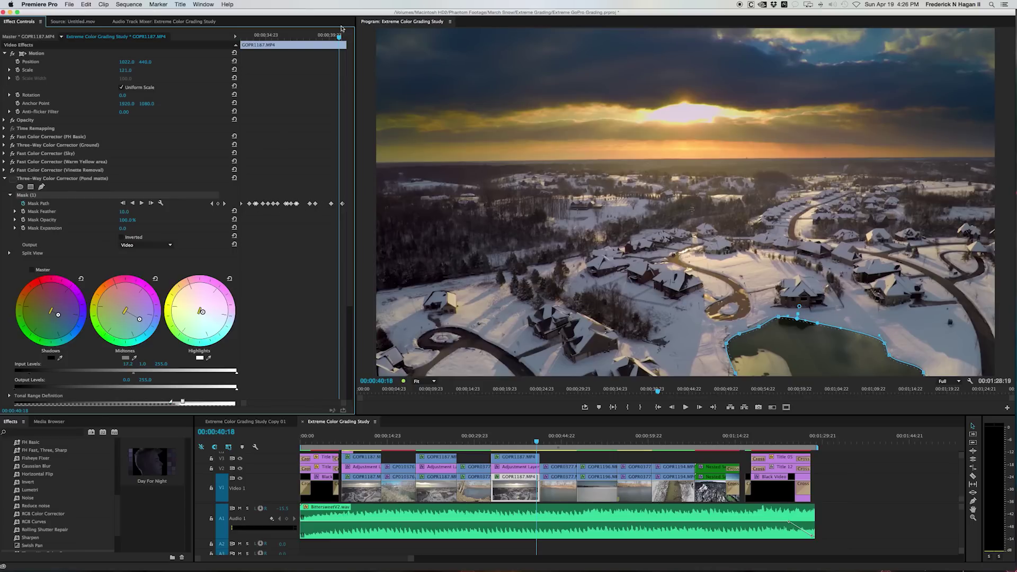
pyautogui.moveTo(339, 36); pyautogui.dragTo(324, 50)
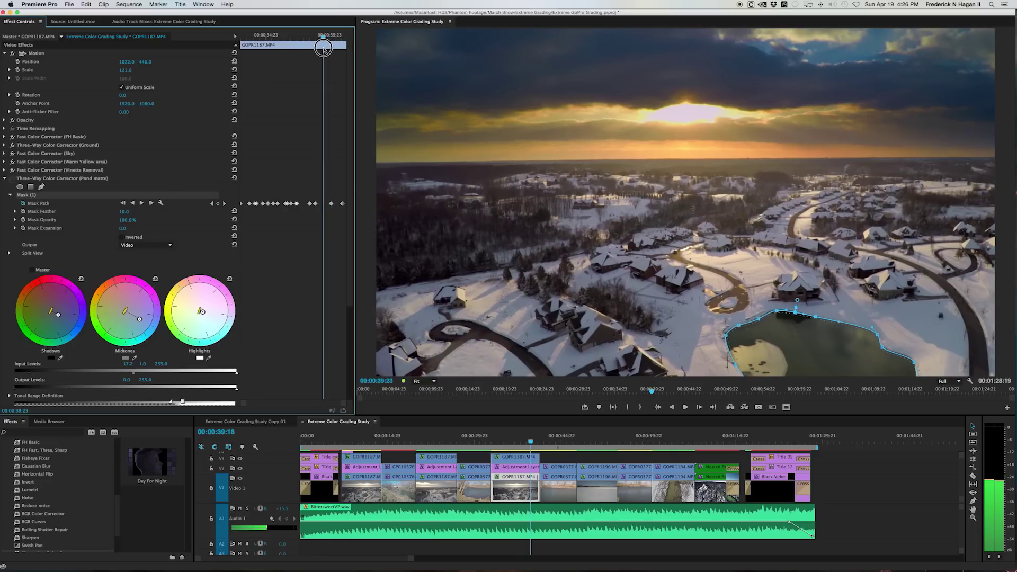
pyautogui.moveTo(324, 49); pyautogui.dragTo(321, 48)
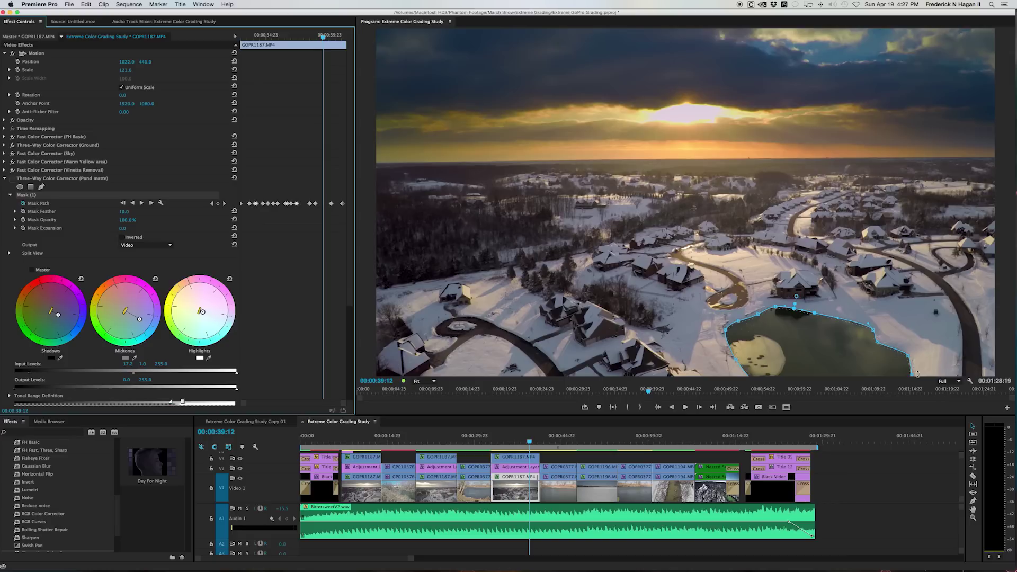
pyautogui.click(426, 381)
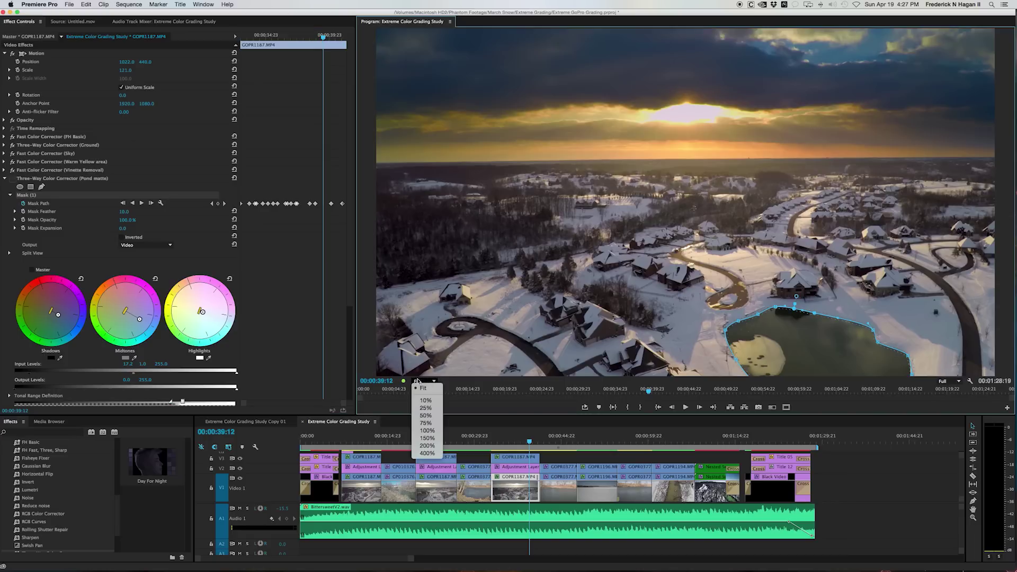
# Step: At 100% zoom, nudge the pond mask's lower-right point left, then jump to 00:00:40:19
pyautogui.click(426, 431)
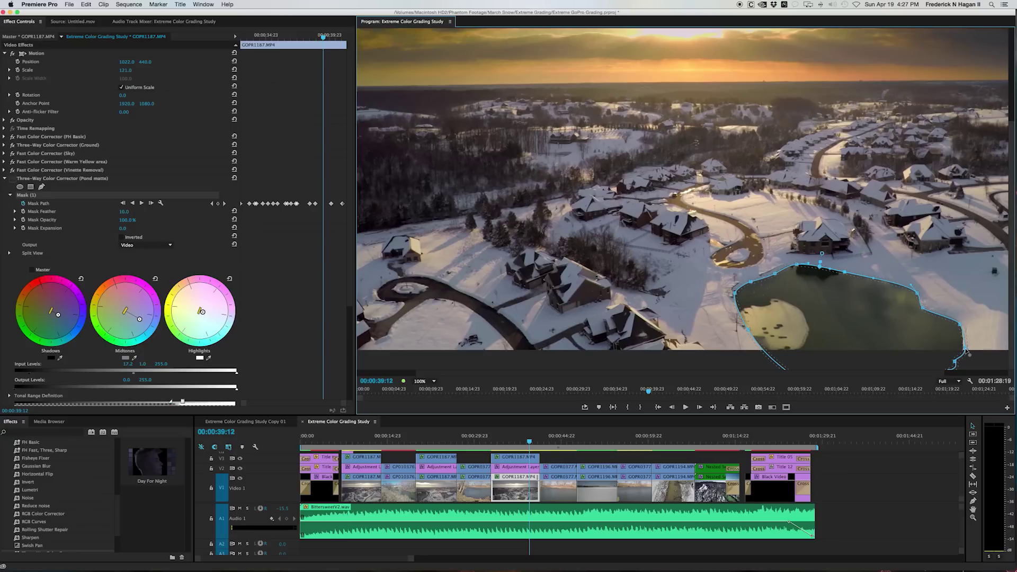
pyautogui.click(965, 349)
pyautogui.moveTo(965, 350); pyautogui.dragTo(962, 351)
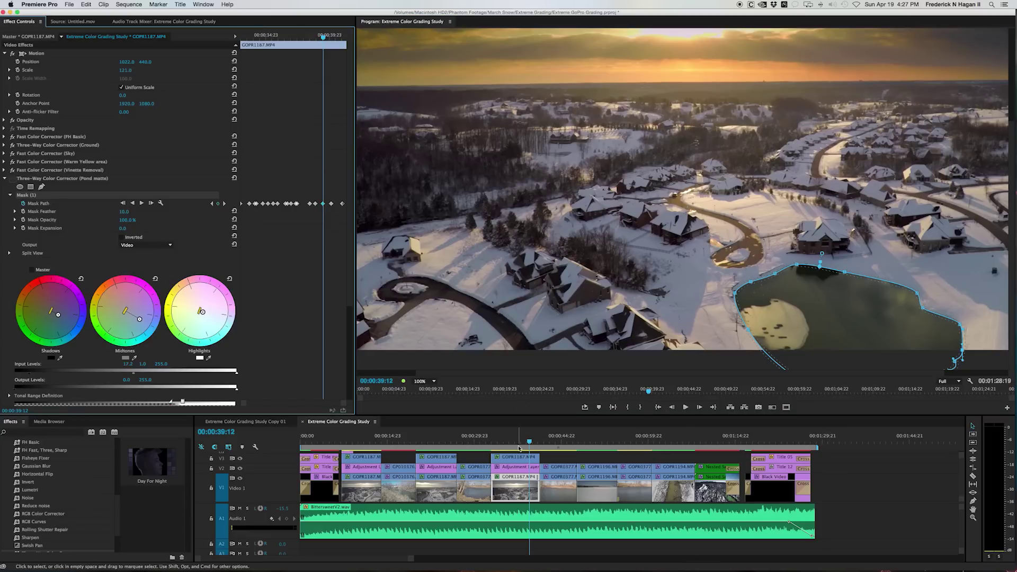
pyautogui.click(537, 442)
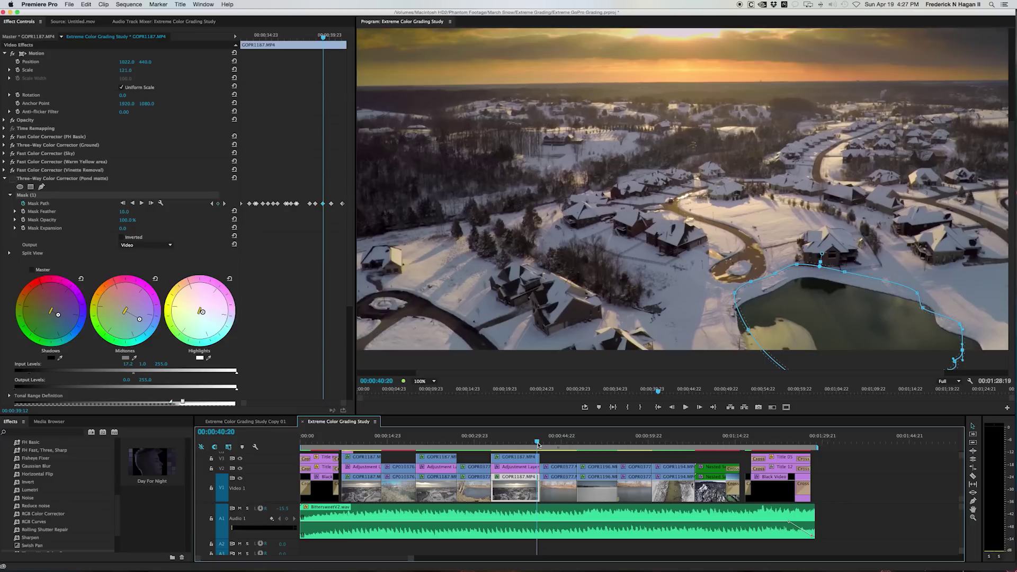
pyautogui.click(426, 381)
# Step: Fit the frame in the preview and play the aerial from 00:00:33:03 with the mask hidden
pyautogui.click(431, 389)
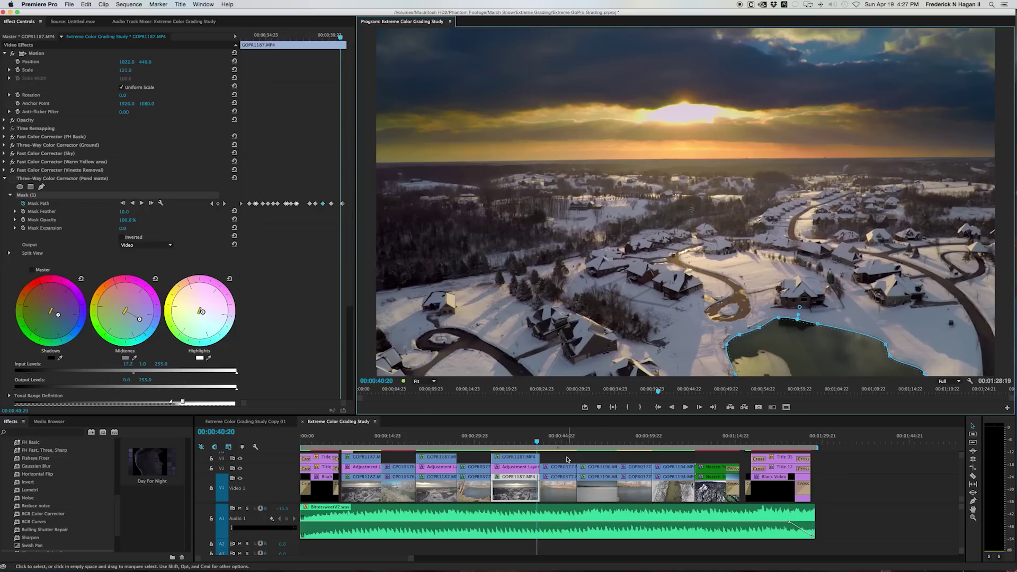
pyautogui.click(492, 443)
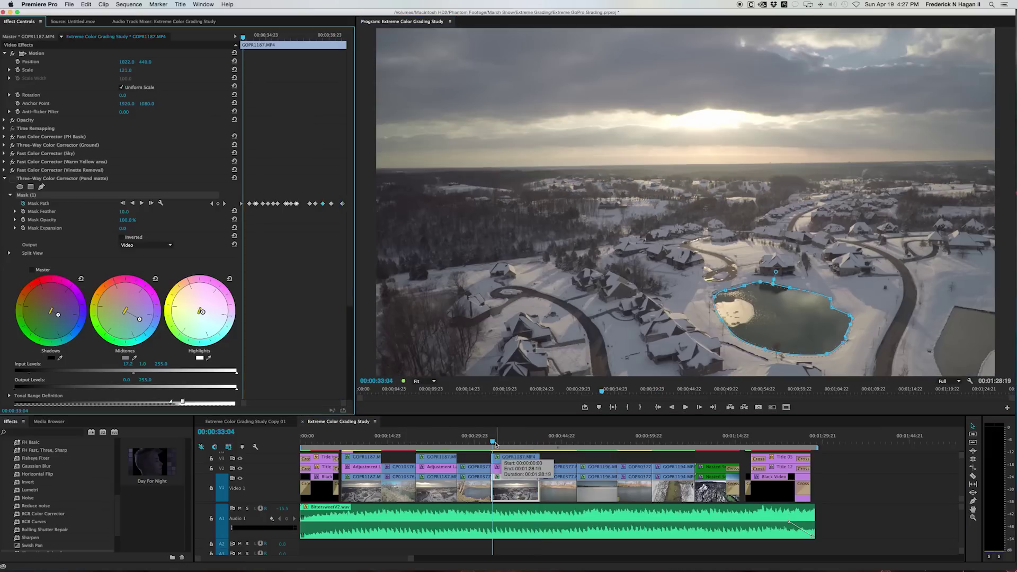
pyautogui.press('Left')
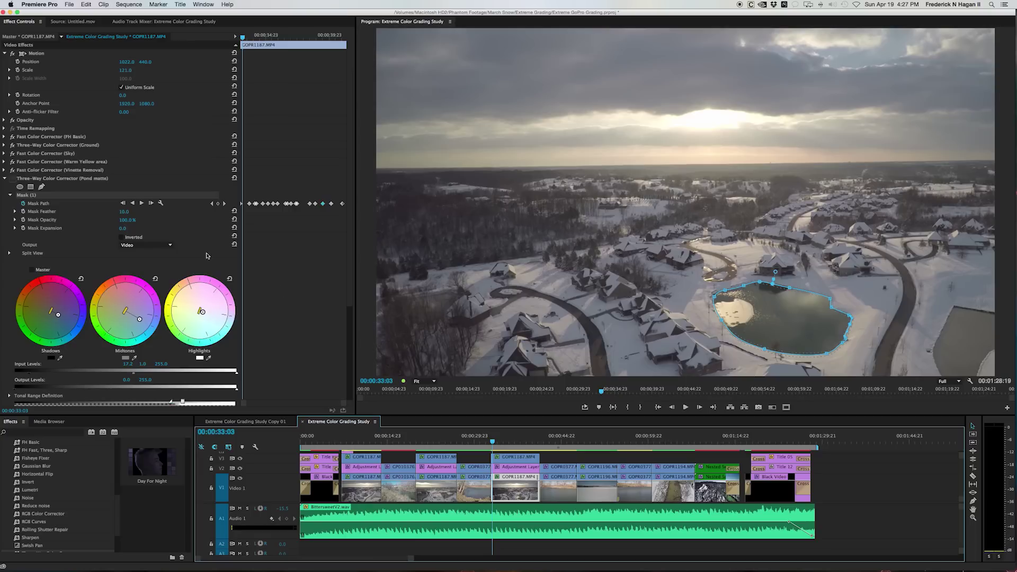
pyautogui.click(207, 256)
pyautogui.press('space')
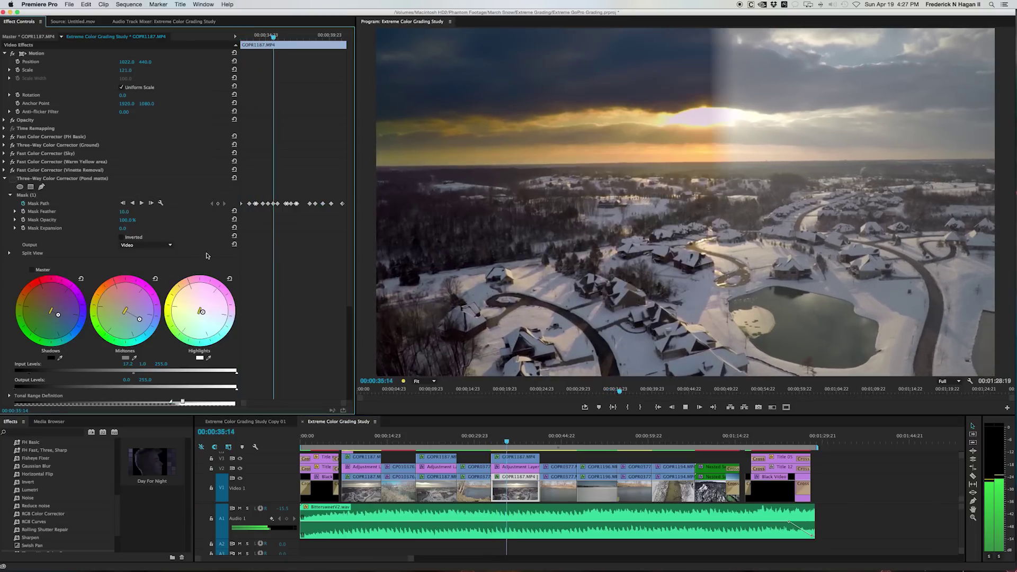
pyautogui.press('space')
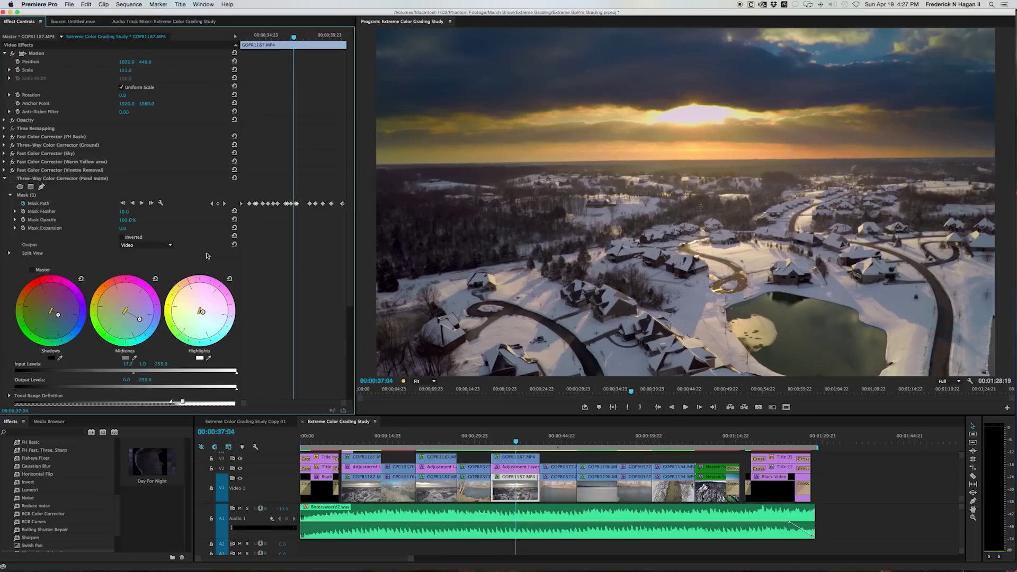
# Step: Turn on the Pond matte correction, replay from about 00:00:33:15, then jump to 00:00:42:20
pyautogui.click(14, 179)
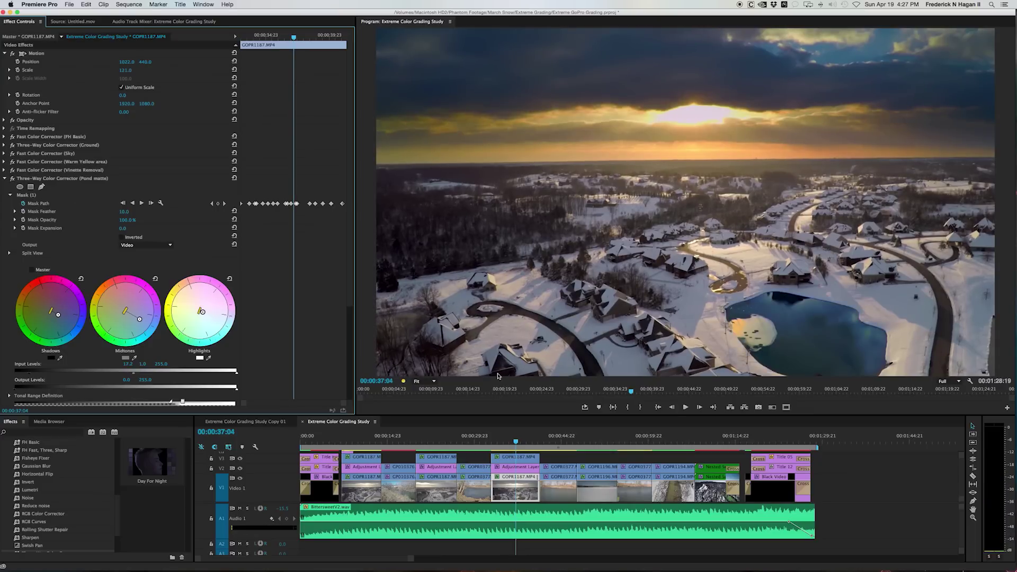
pyautogui.click(496, 438)
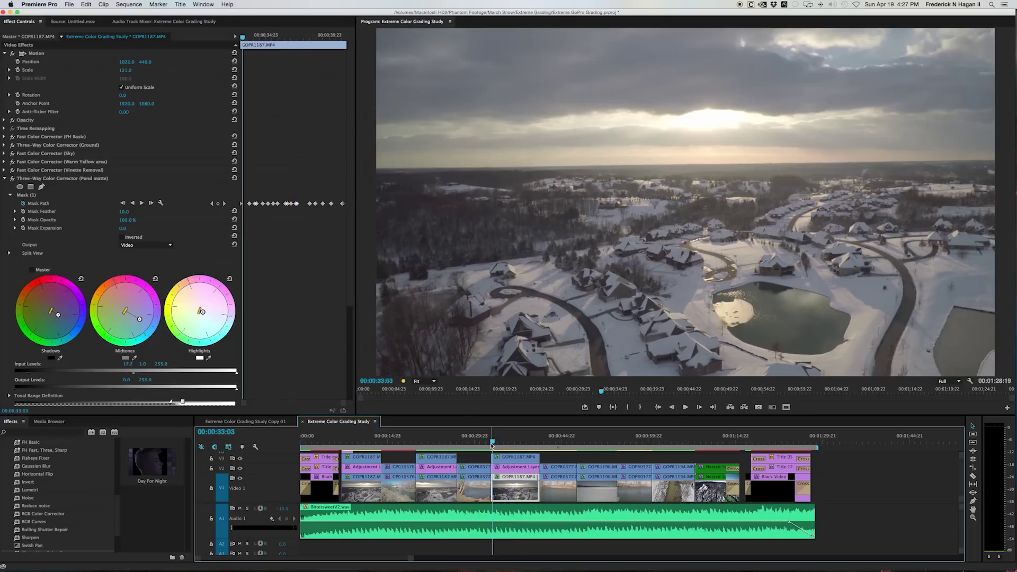
pyautogui.press('space')
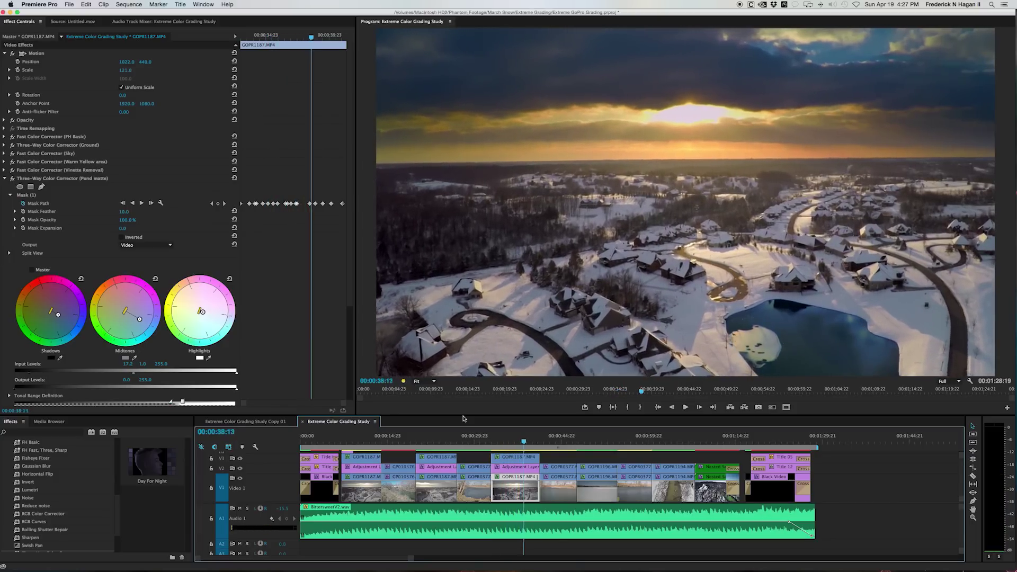
pyautogui.press('space')
pyautogui.press('Left')
pyautogui.press('Left')
pyautogui.press('Left')
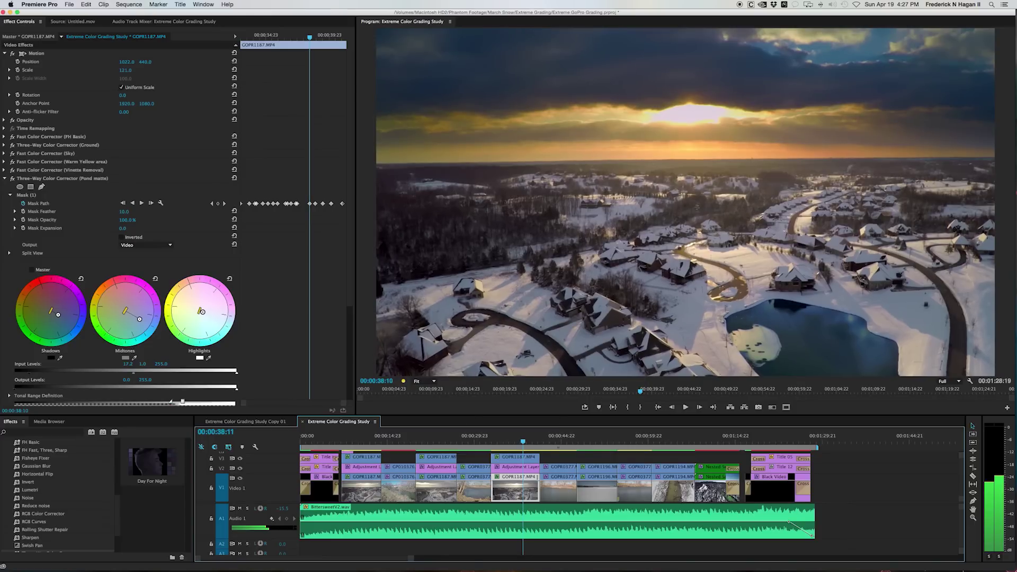
pyautogui.click(432, 382)
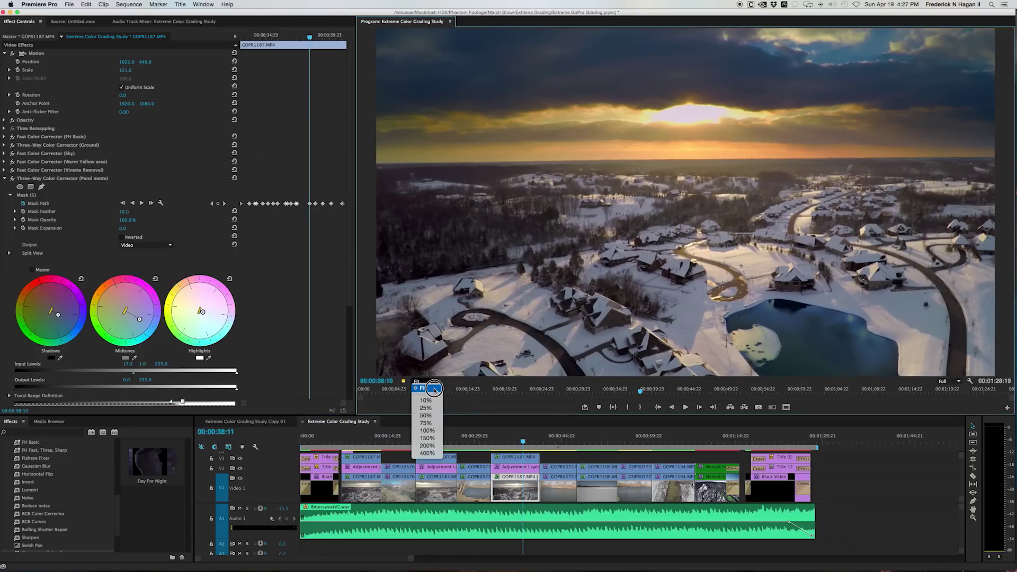
pyautogui.click(422, 387)
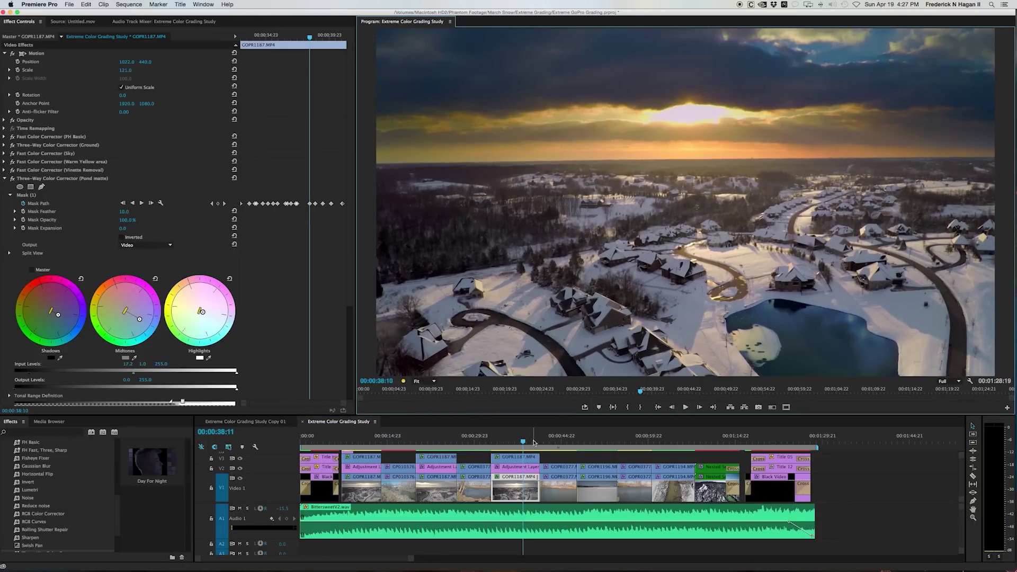
pyautogui.click(549, 436)
# Step: Select the GOPR0377 pond clip at 00:00:45:02 and compare the first Fast Color Corrector off and on
pyautogui.moveTo(555, 438)
pyautogui.mouseDown()
pyautogui.moveTo(585, 436)
pyautogui.moveTo(543, 440)
pyautogui.mouseUp()
pyautogui.click(557, 485)
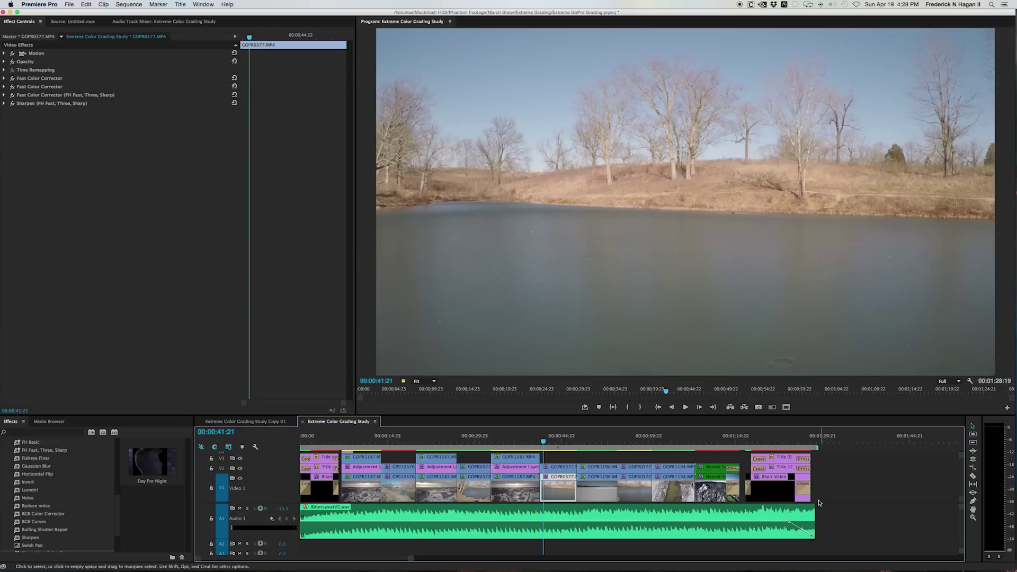
pyautogui.click(562, 442)
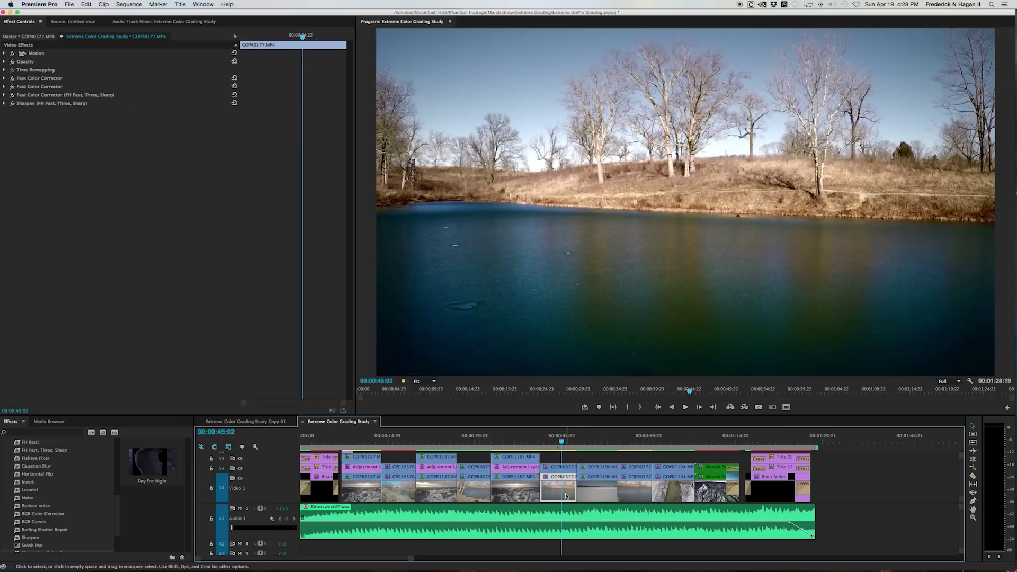
pyautogui.click(13, 79)
pyautogui.click(12, 79)
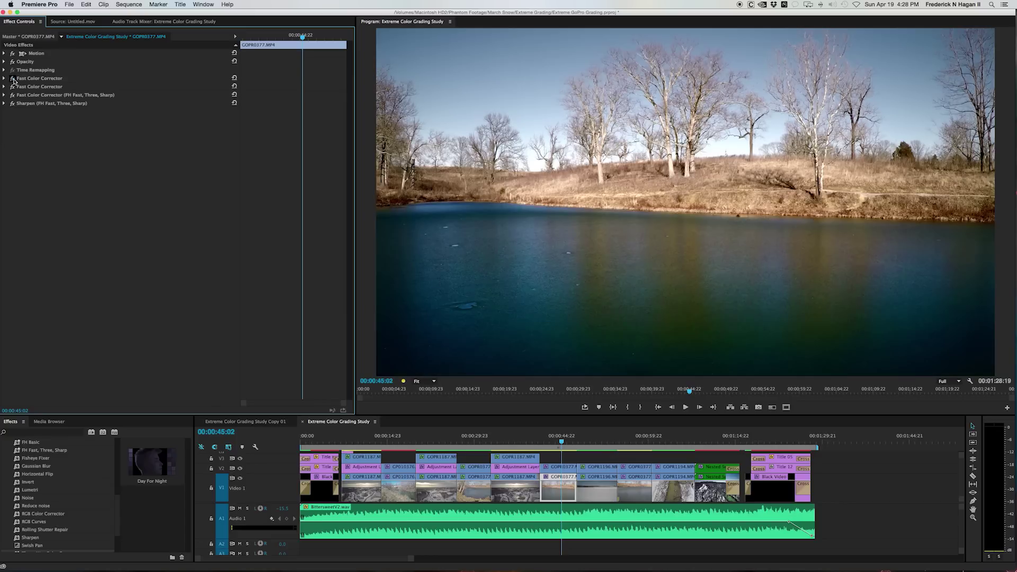
pyautogui.click(13, 79)
pyautogui.click(13, 79)
# Step: Compare the second and third Fast Color Correctors off and on, leaving them enabled
pyautogui.click(13, 87)
pyautogui.click(13, 87)
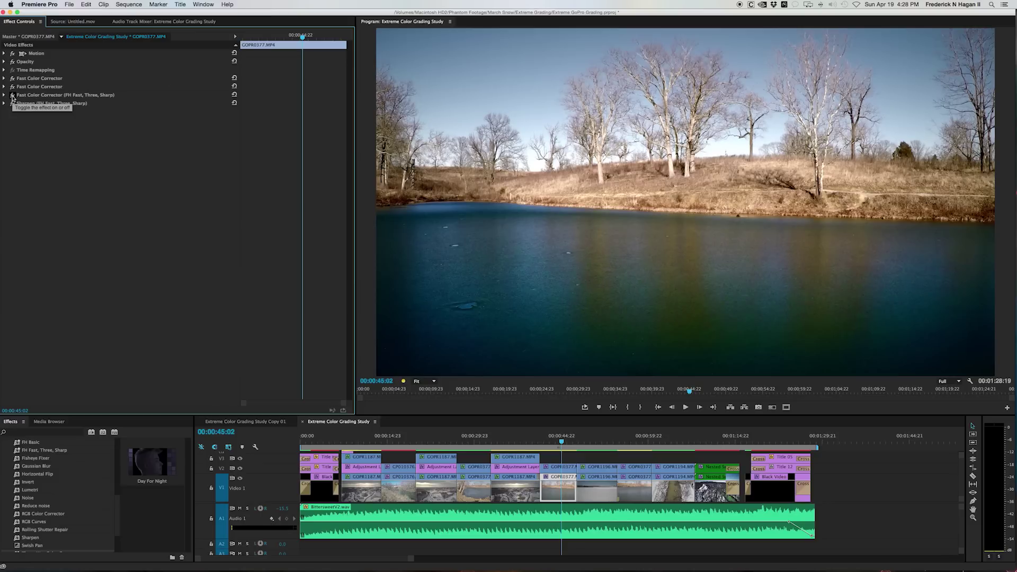
pyautogui.click(11, 96)
pyautogui.click(12, 96)
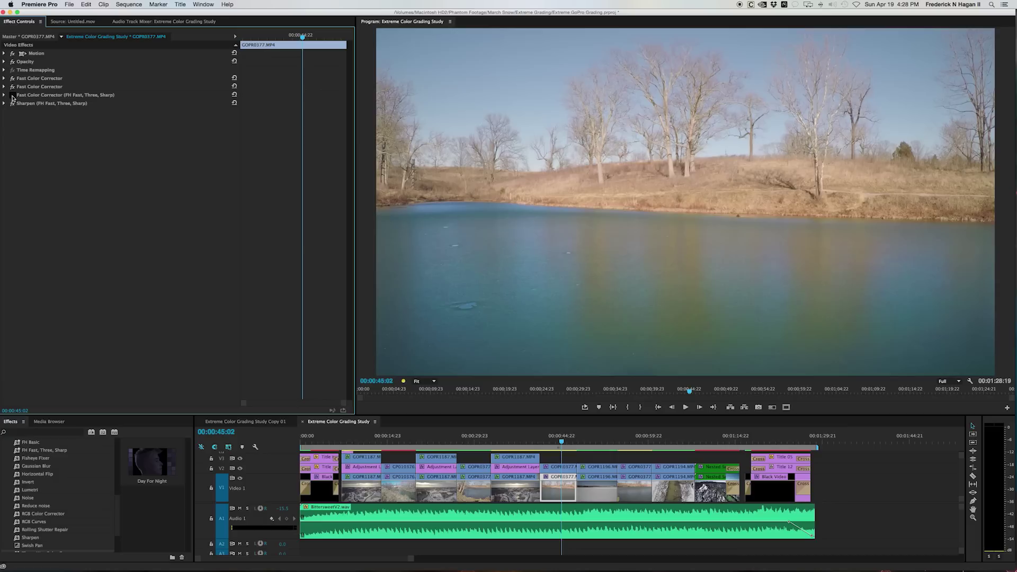
pyautogui.click(13, 96)
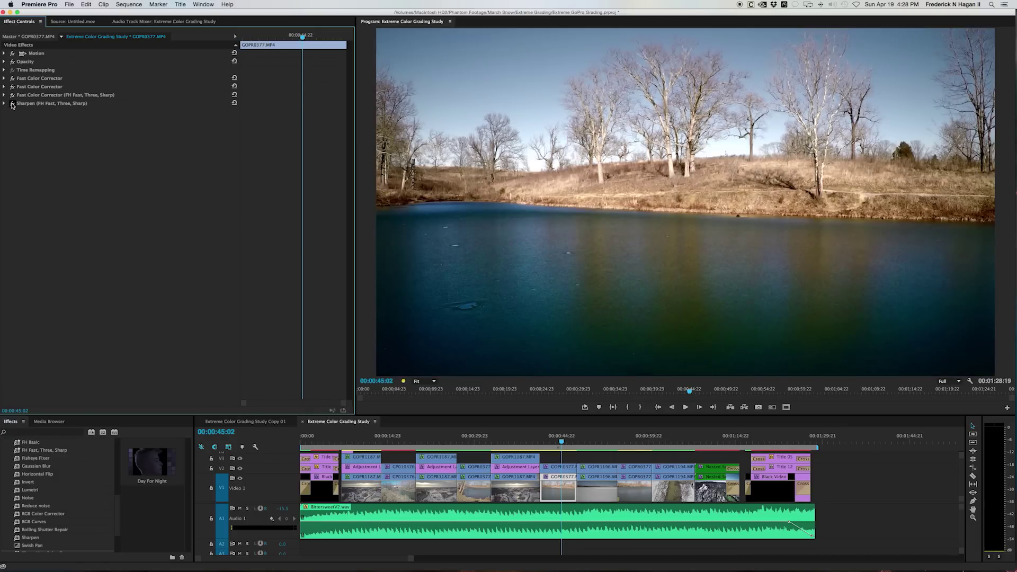
# Step: Bypass the first corrector and Sharpen, leaving only FH Fast, Three, Sharp with its settings shown
pyautogui.click(12, 78)
pyautogui.click(12, 95)
pyautogui.click(12, 103)
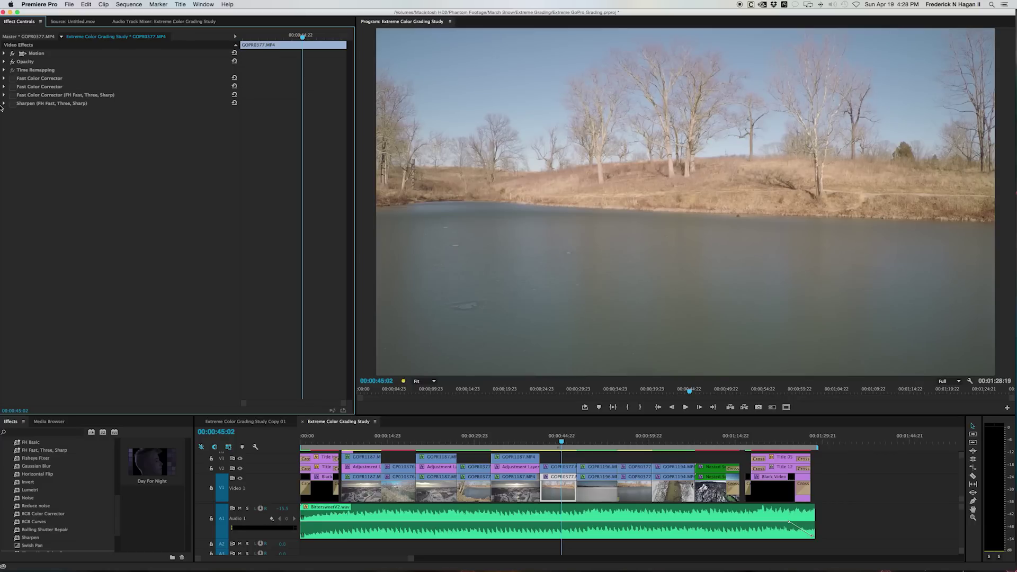
pyautogui.click(13, 95)
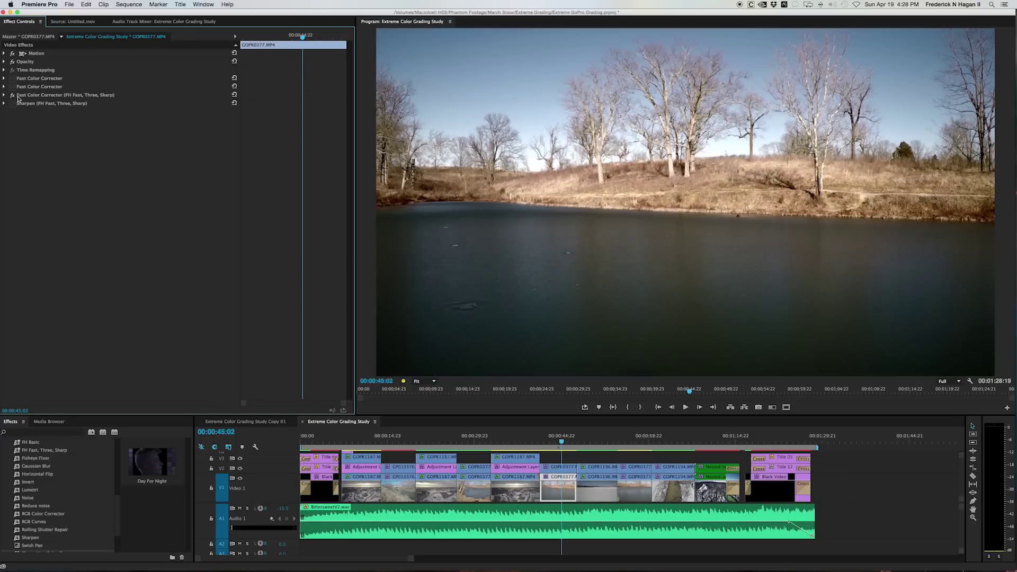
pyautogui.click(3, 96)
pyautogui.scroll(-5, 206, 250)
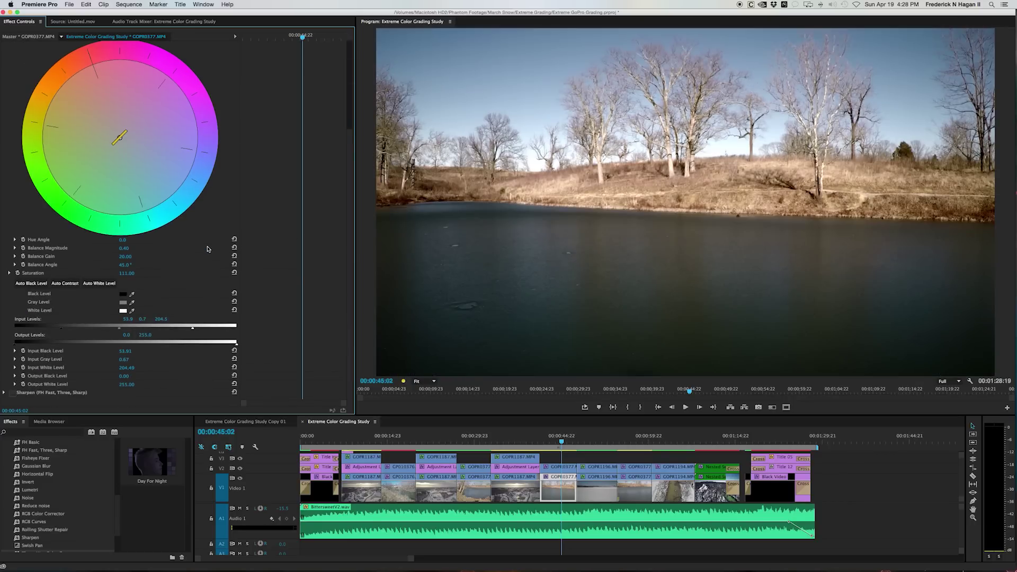
pyautogui.scroll(3, 205, 238)
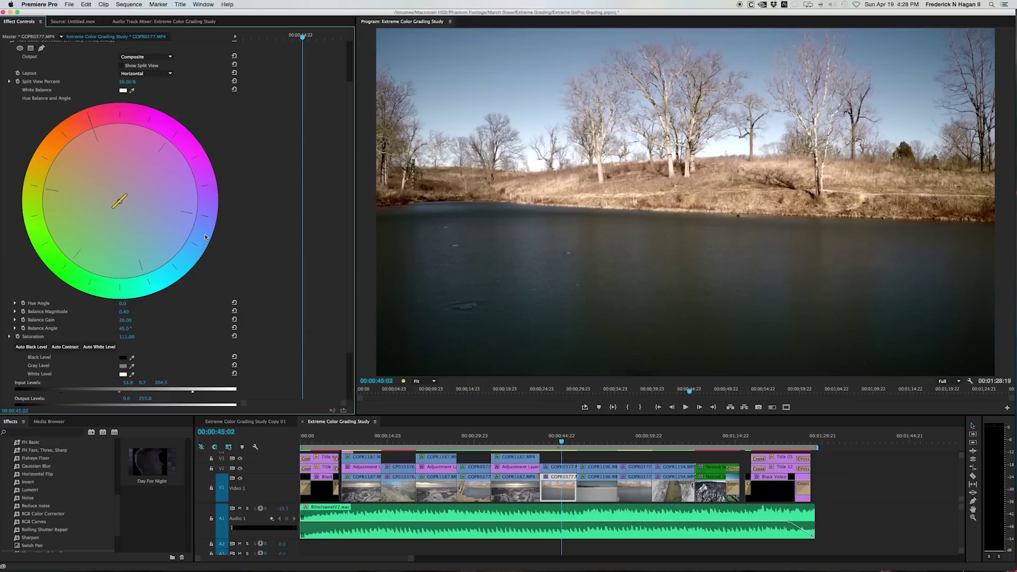
# Step: Reposition the waveform window and view it with the FH Fast, Three, Sharp correction off
pyautogui.moveTo(547, 182); pyautogui.dragTo(526, 162)
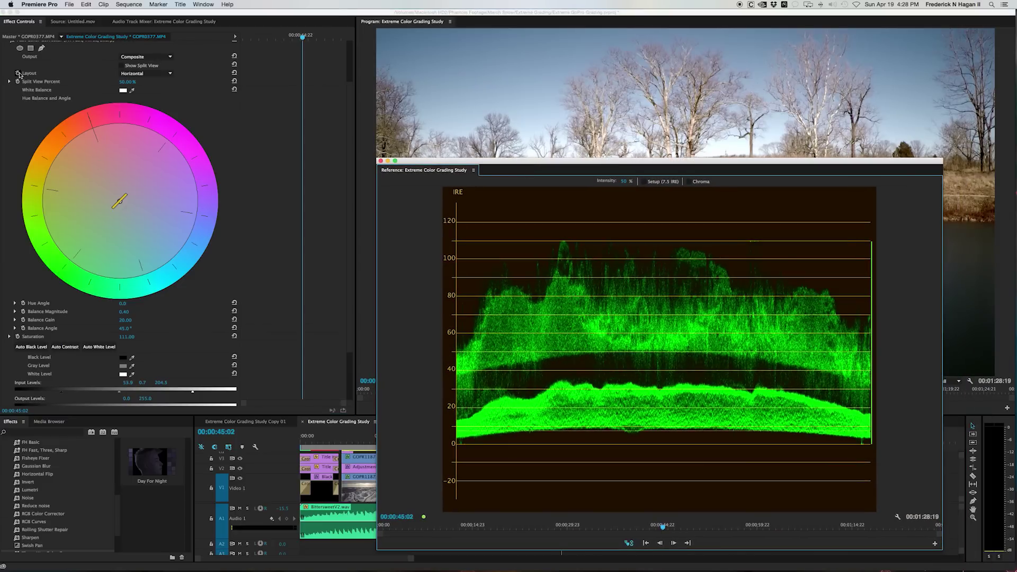
pyautogui.scroll(3, 19, 75)
pyautogui.click(12, 96)
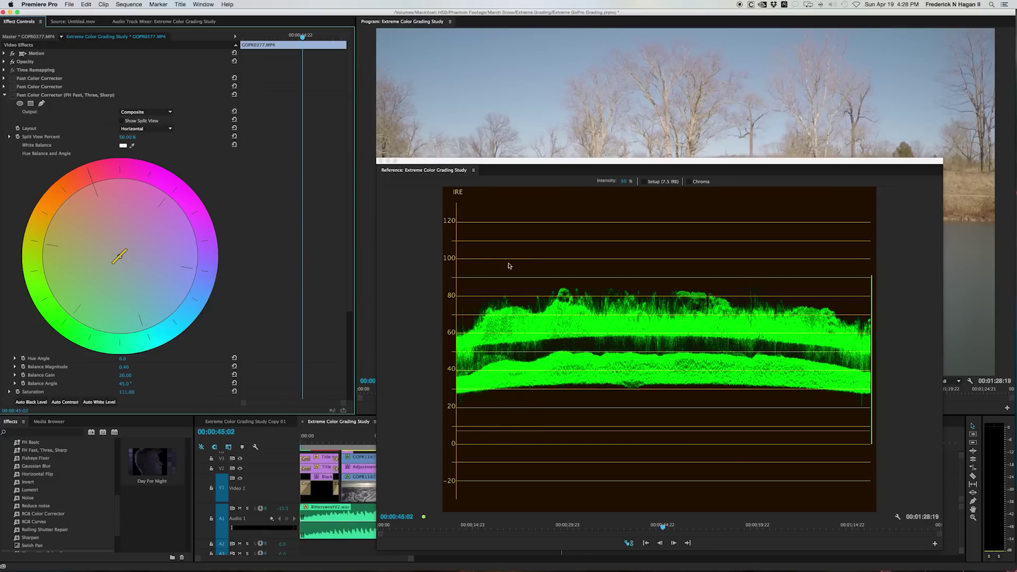
# Step: Save the project, re-enable the FH Fast, Three, Sharp correction, and put the waveform away
pyautogui.press('super+s')
pyautogui.click(12, 95)
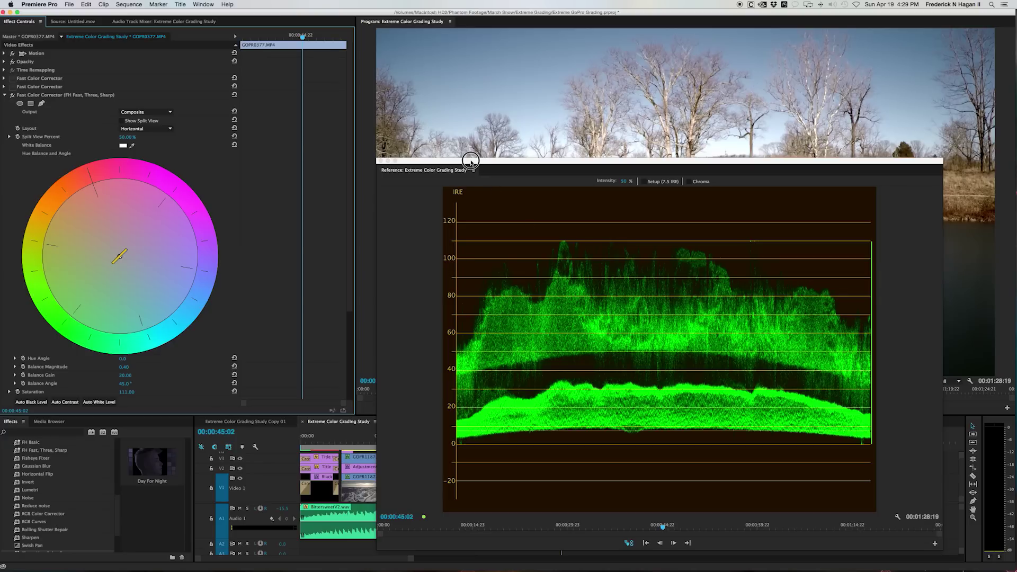
pyautogui.doubleClick(470, 164)
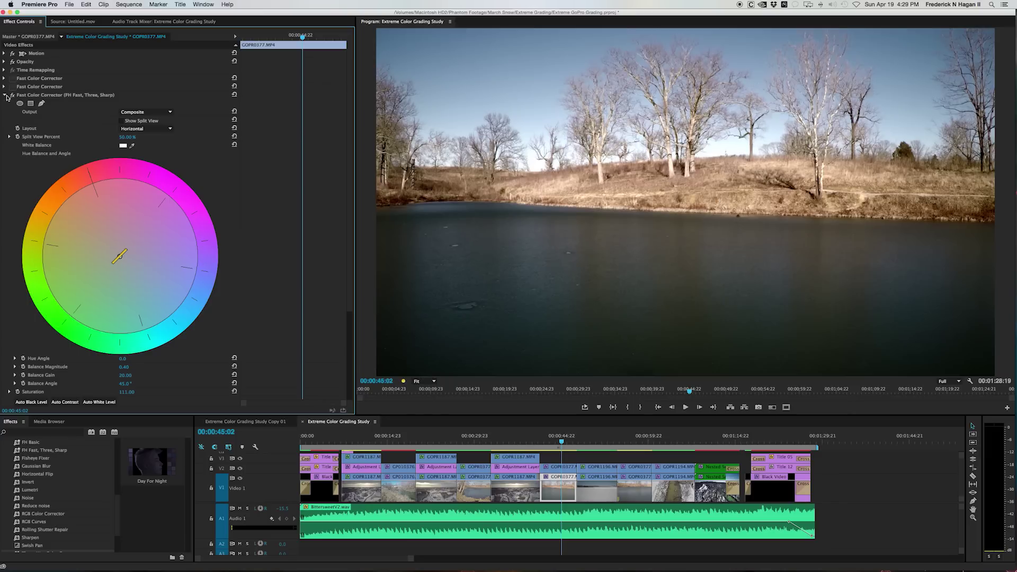
# Step: Show the first Fast Color Corrector's Mask (1) over the water at 50% Program zoom
pyautogui.click(3, 78)
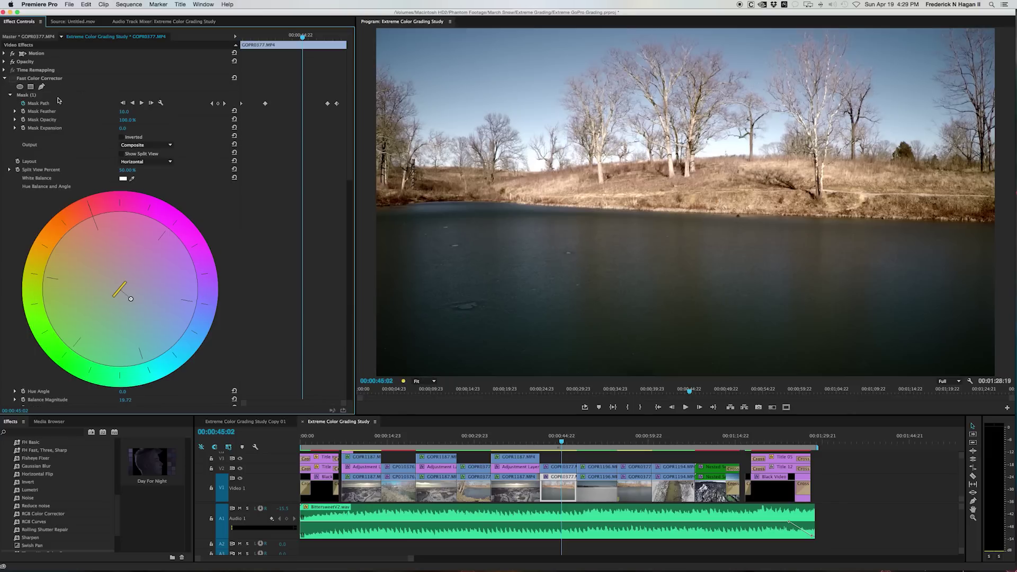
pyautogui.click(26, 95)
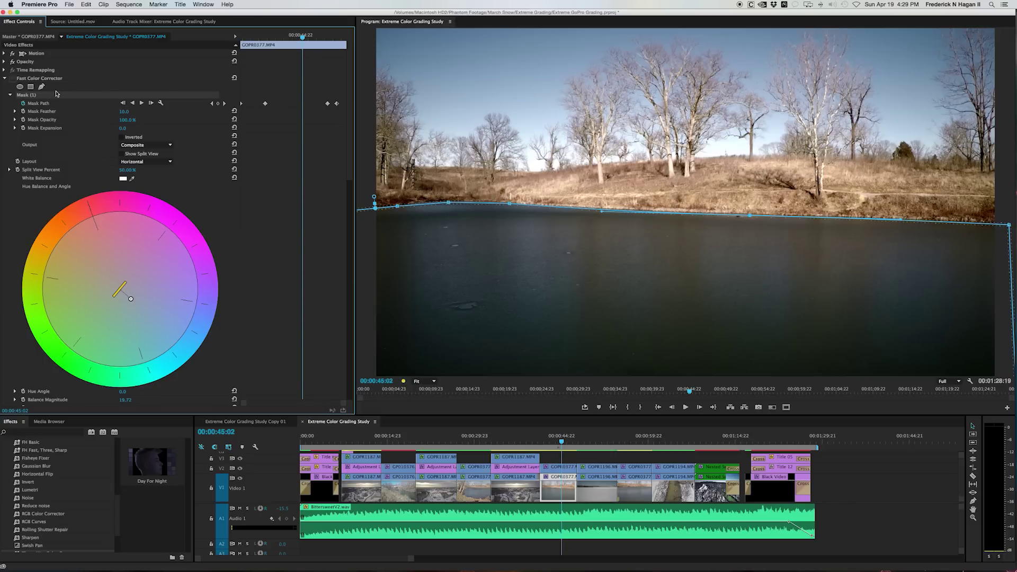
pyautogui.click(428, 381)
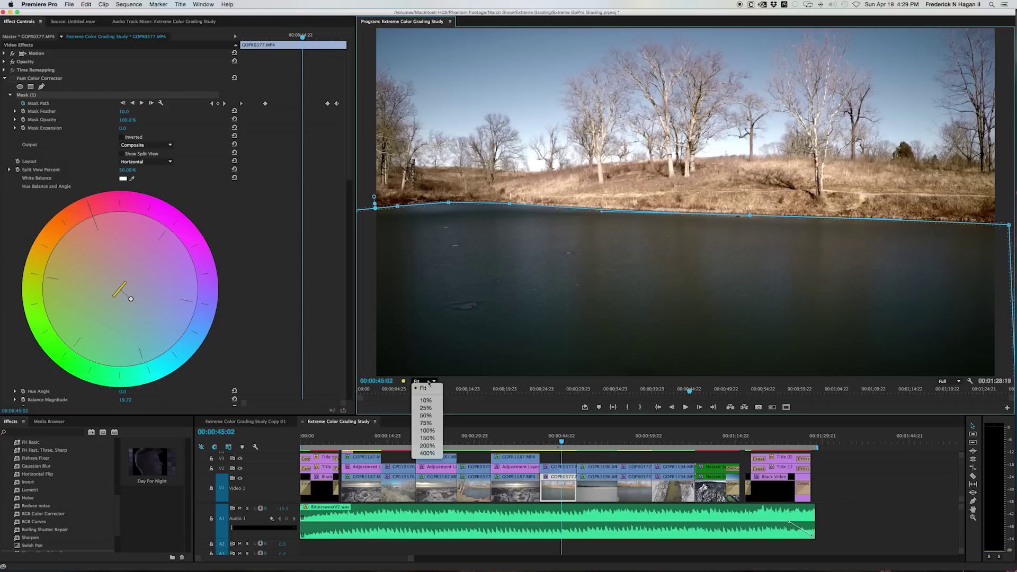
pyautogui.click(425, 416)
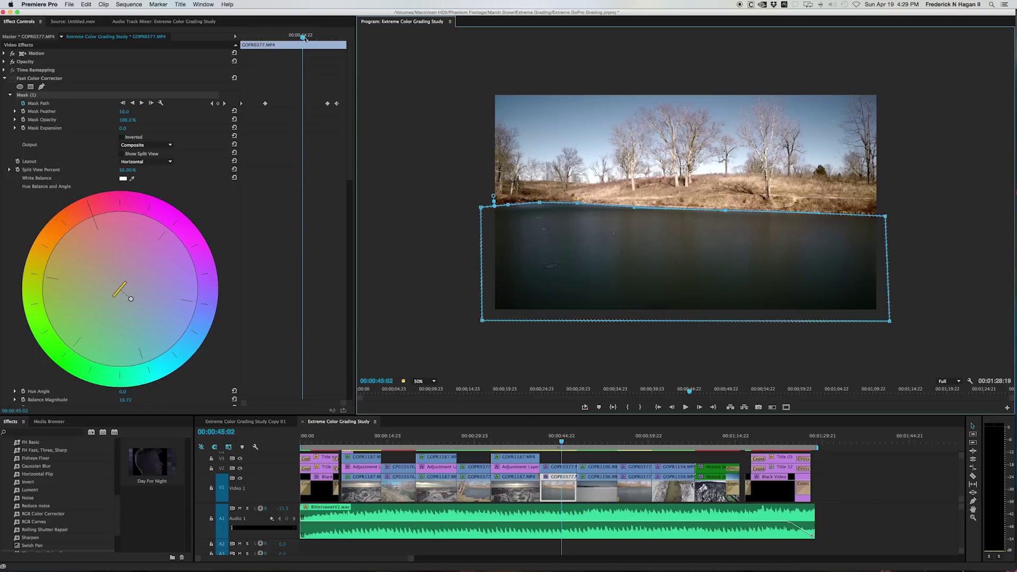
# Step: Scrub forward, then back to 00:00:44:14, checking the mask's fit on the water
pyautogui.moveTo(305, 38); pyautogui.dragTo(329, 39)
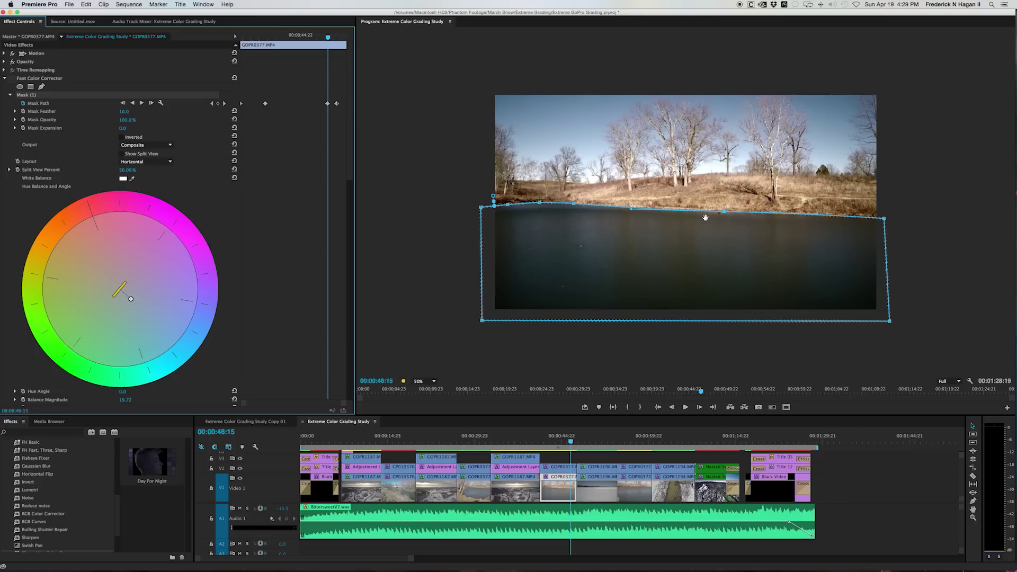
pyautogui.click(328, 37)
pyautogui.moveTo(328, 37); pyautogui.dragTo(293, 45)
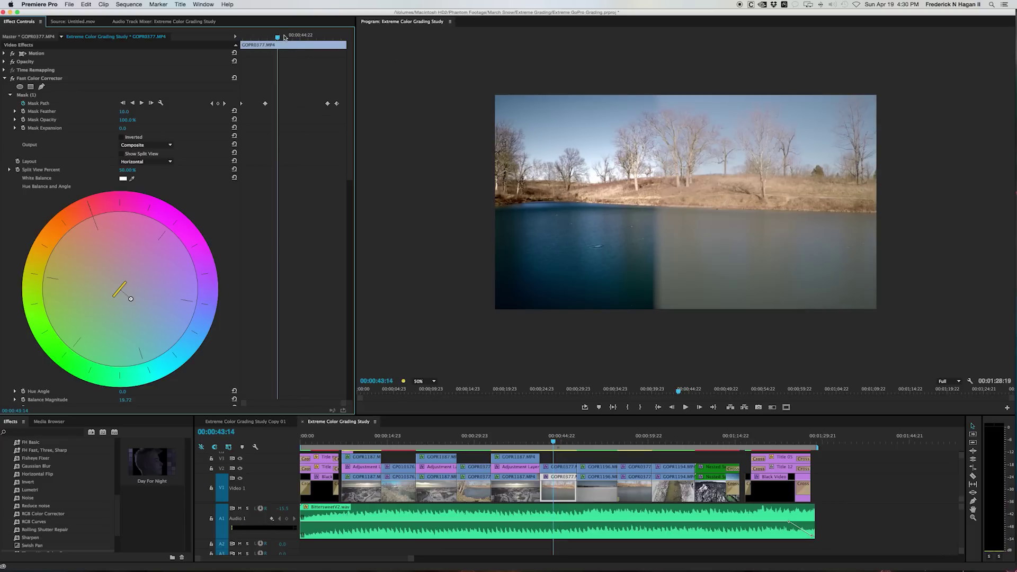
# Step: At 00:00:45:01, compare the pond with the first Fast Color Corrector off and on
pyautogui.moveTo(293, 35); pyautogui.dragTo(303, 35)
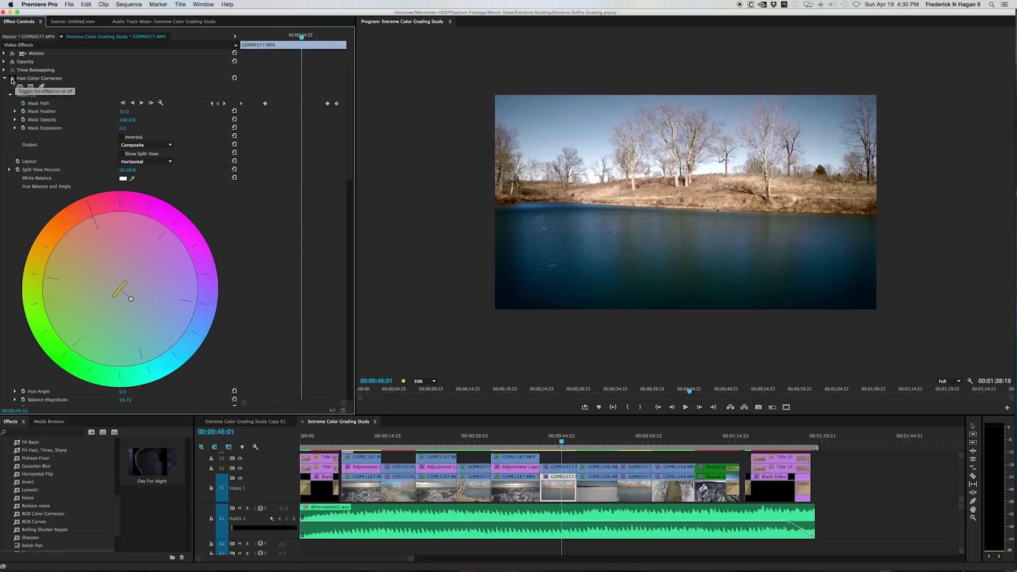
pyautogui.click(12, 81)
pyautogui.click(11, 81)
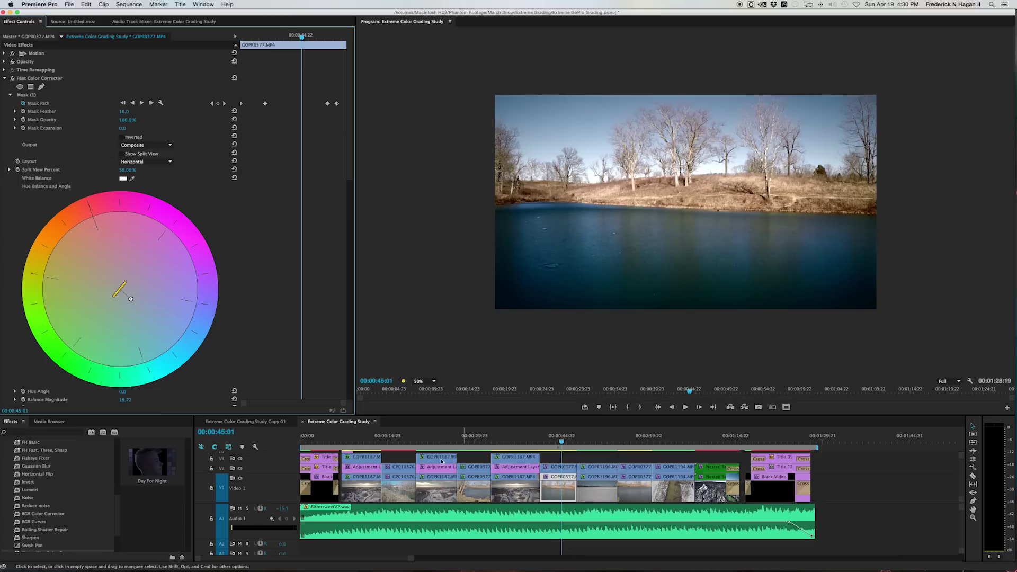
# Step: Fit the whole frame in the Program monitor, recheck the blue water grade, and collapse the corrector
pyautogui.click(426, 381)
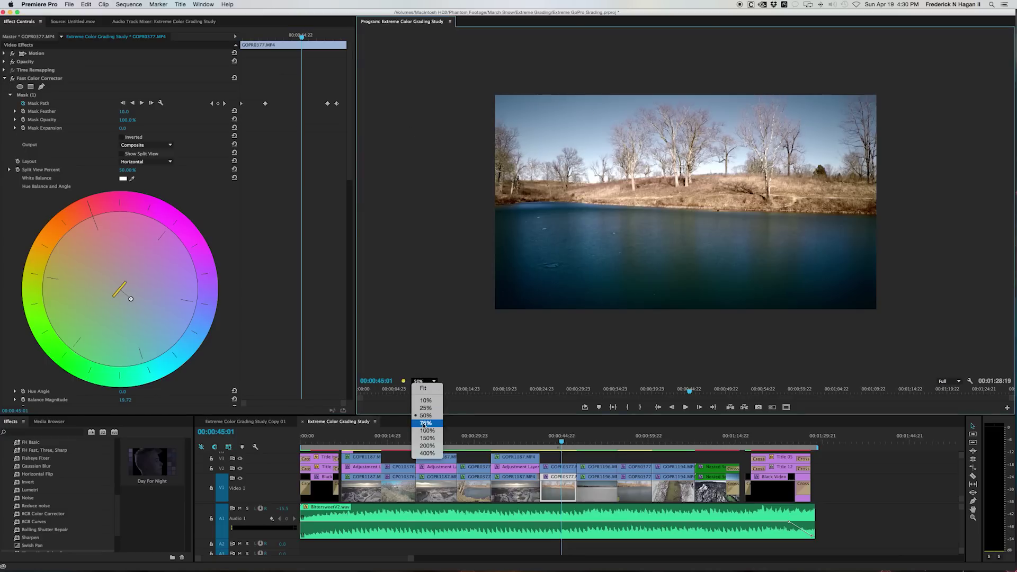
pyautogui.click(693, 173)
pyautogui.press('Home')
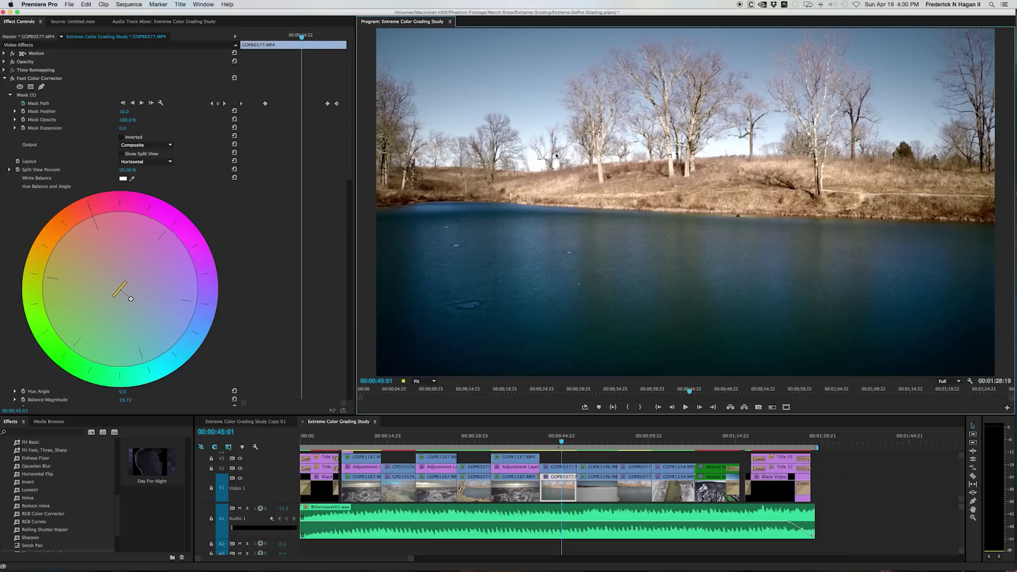
pyautogui.click(11, 79)
pyautogui.click(12, 78)
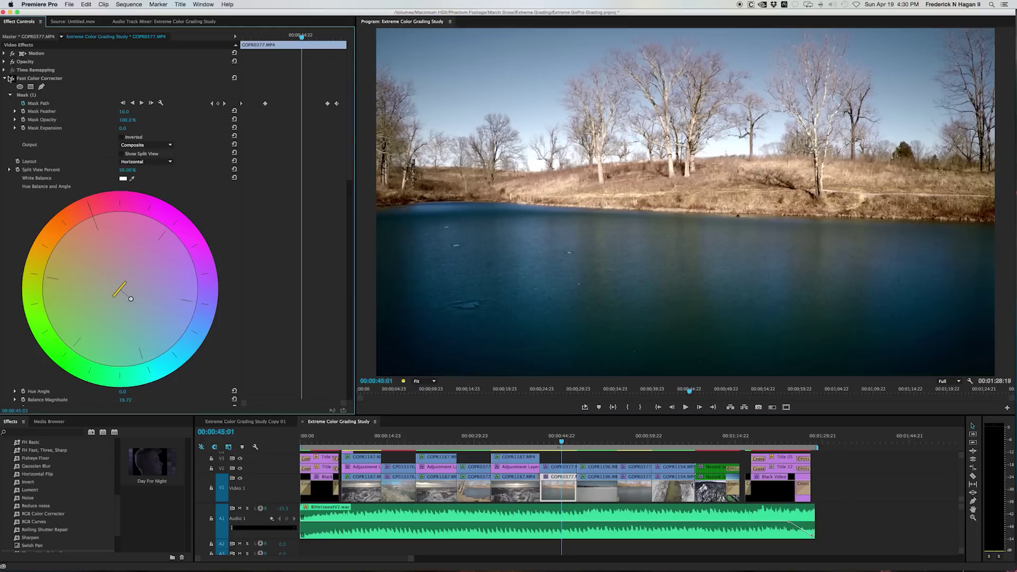
pyautogui.click(4, 78)
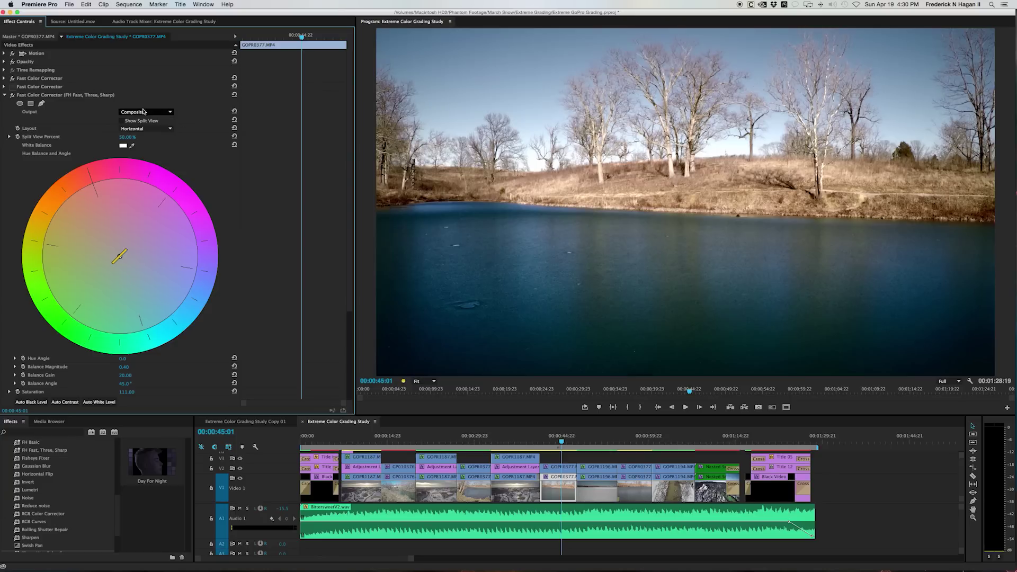
pyautogui.click(4, 86)
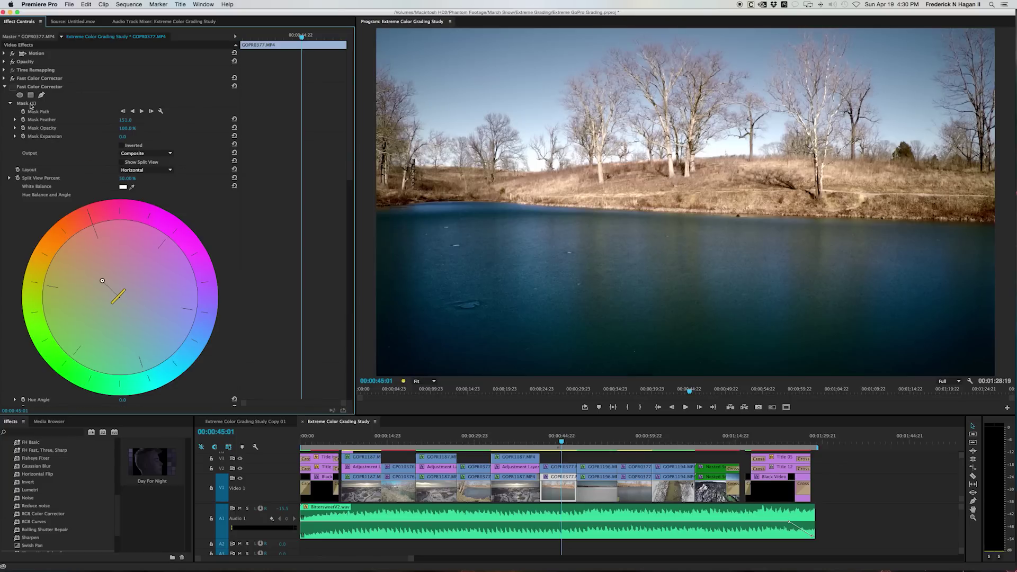
pyautogui.click(25, 105)
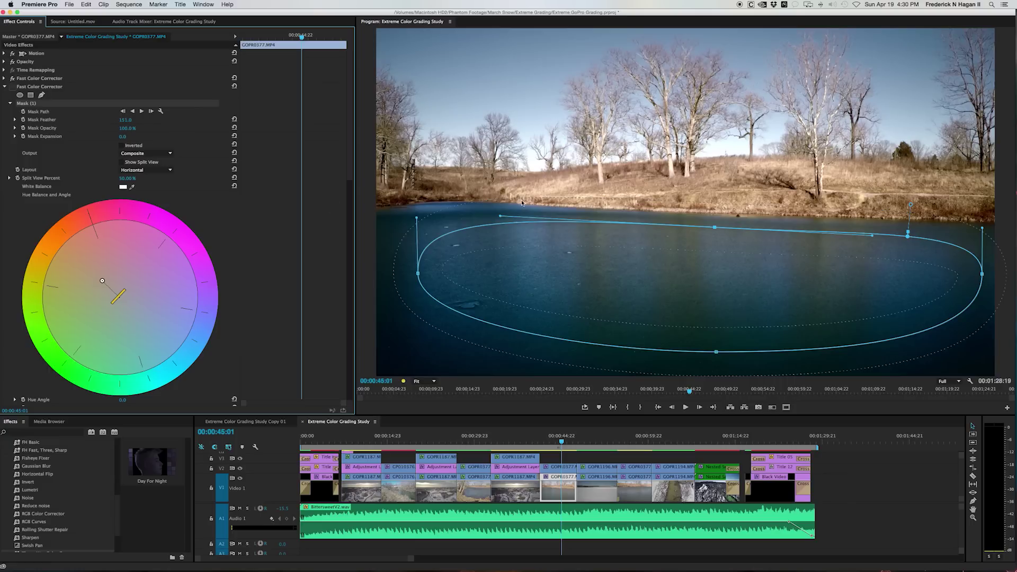
pyautogui.scroll(-5, 162, 152)
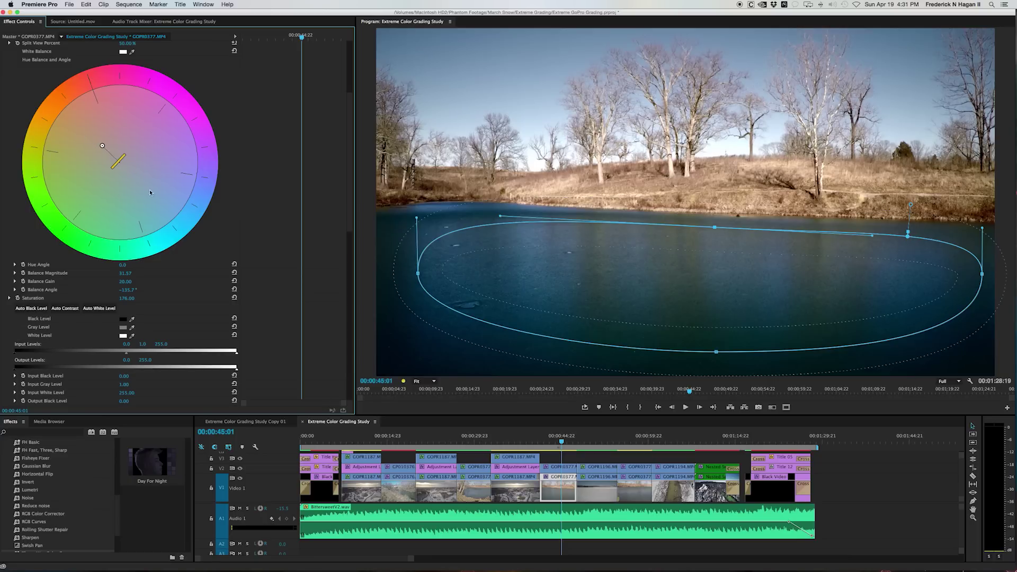
pyautogui.scroll(5, 150, 192)
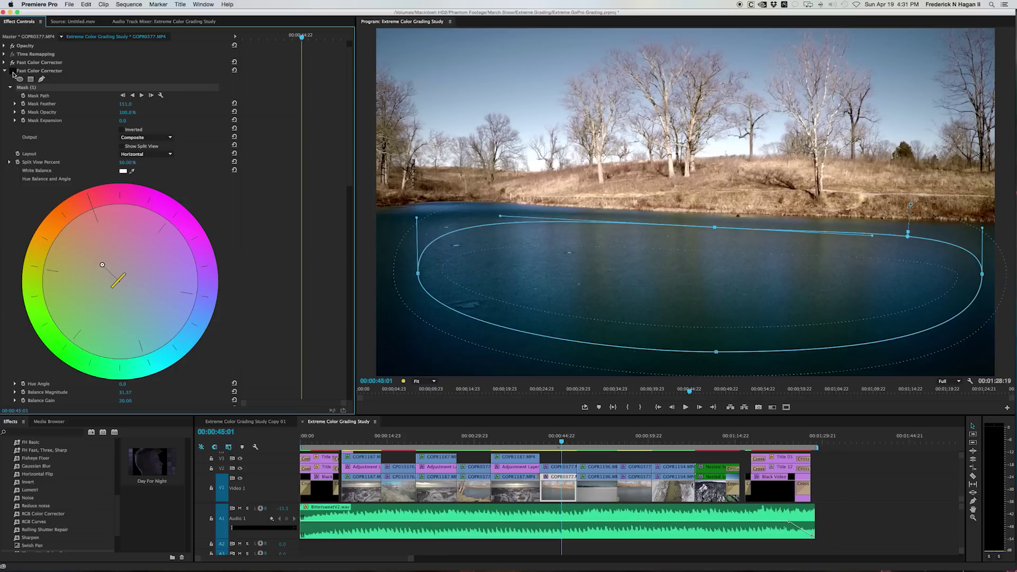
pyautogui.click(222, 185)
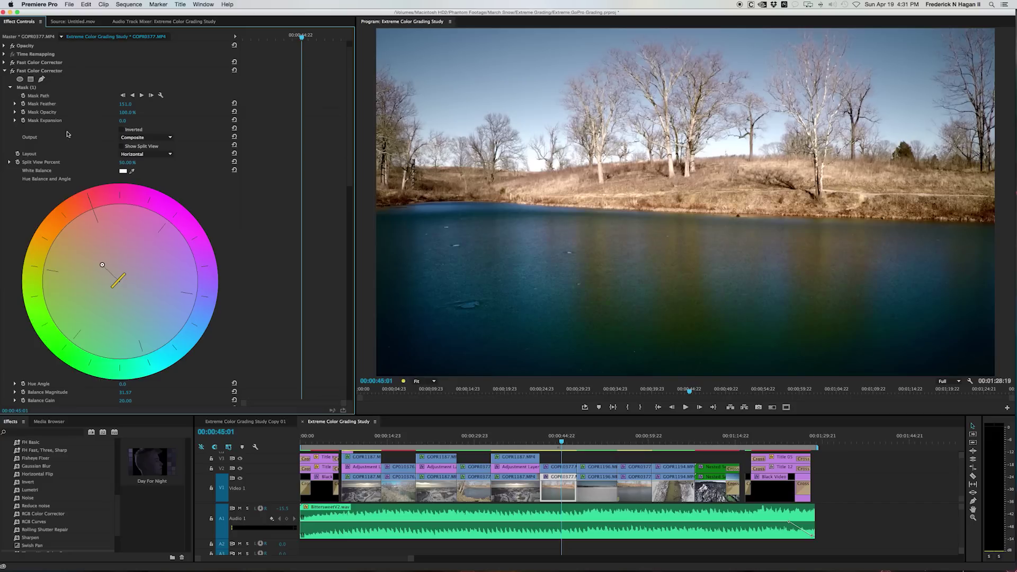
# Step: Collapse the correctors and nudge the pond clip's Sharpen Amount up slightly
pyautogui.click(5, 71)
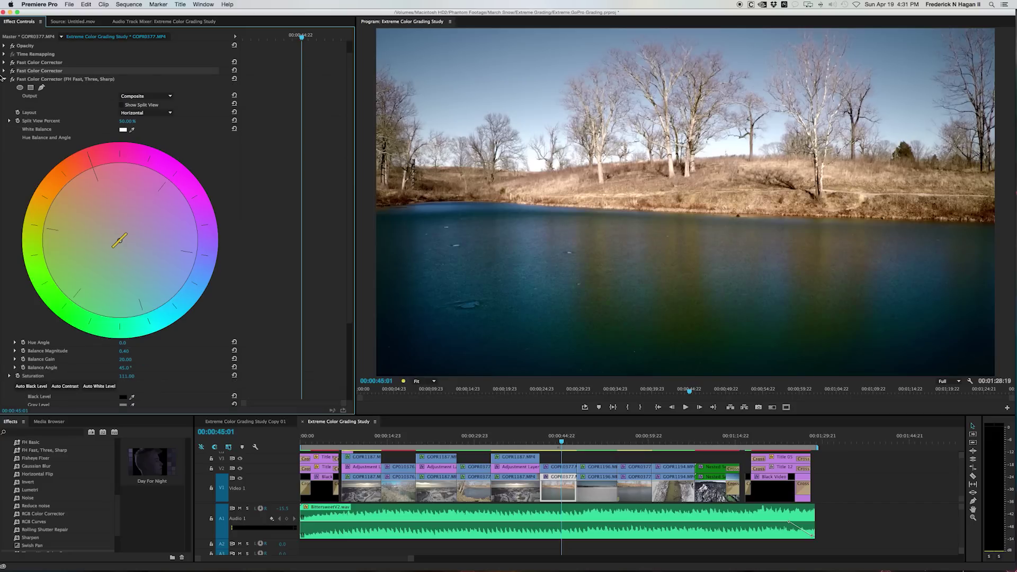
pyautogui.click(5, 79)
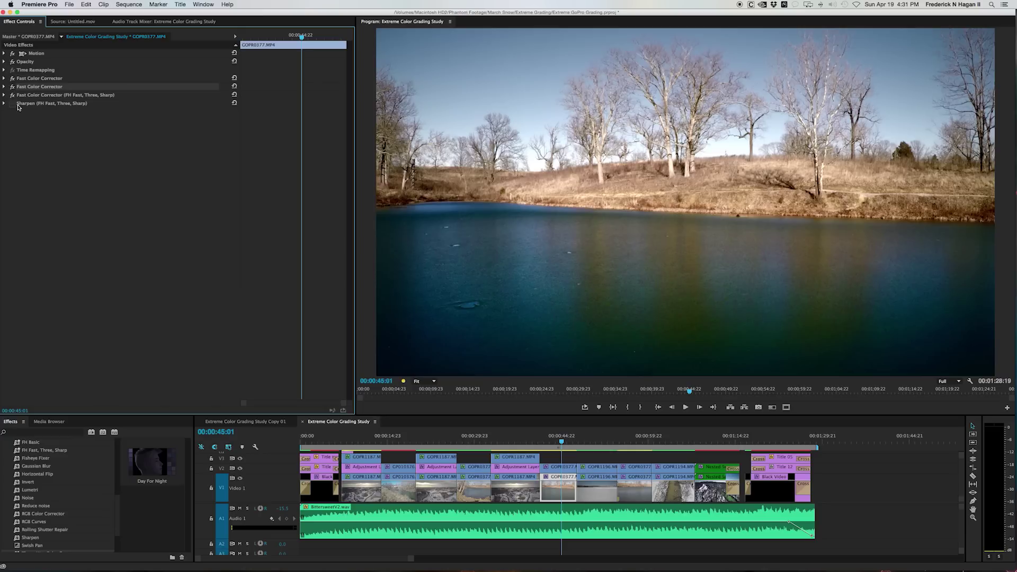
pyautogui.click(4, 104)
pyautogui.moveTo(122, 125); pyautogui.dragTo(124, 124)
pyautogui.click(5, 103)
pyautogui.click(4, 104)
pyautogui.click(4, 104)
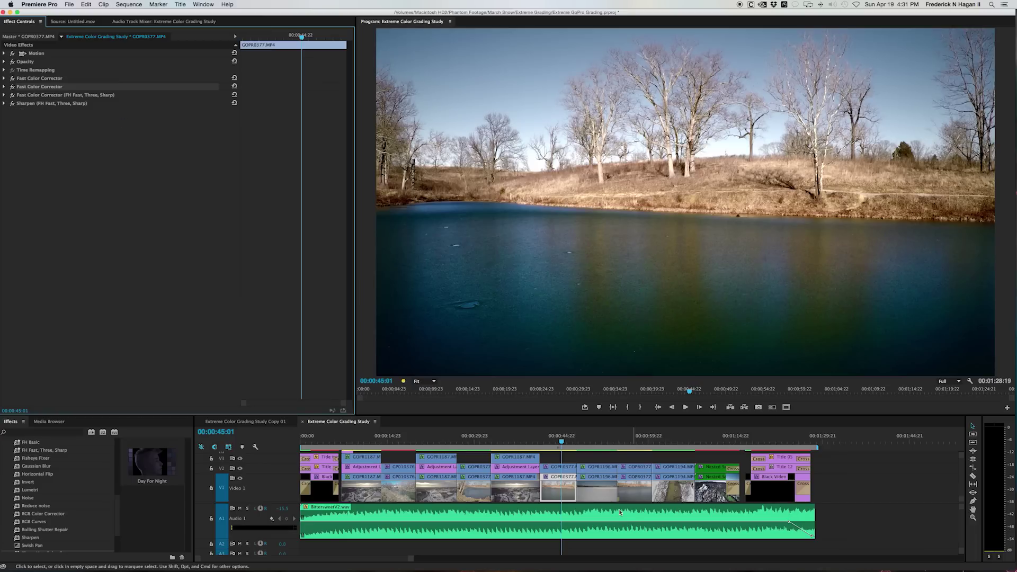
# Step: Play the sequence from 00:00:41:21, then jump ahead to the river aerial at 00:01:02:08
pyautogui.click(543, 442)
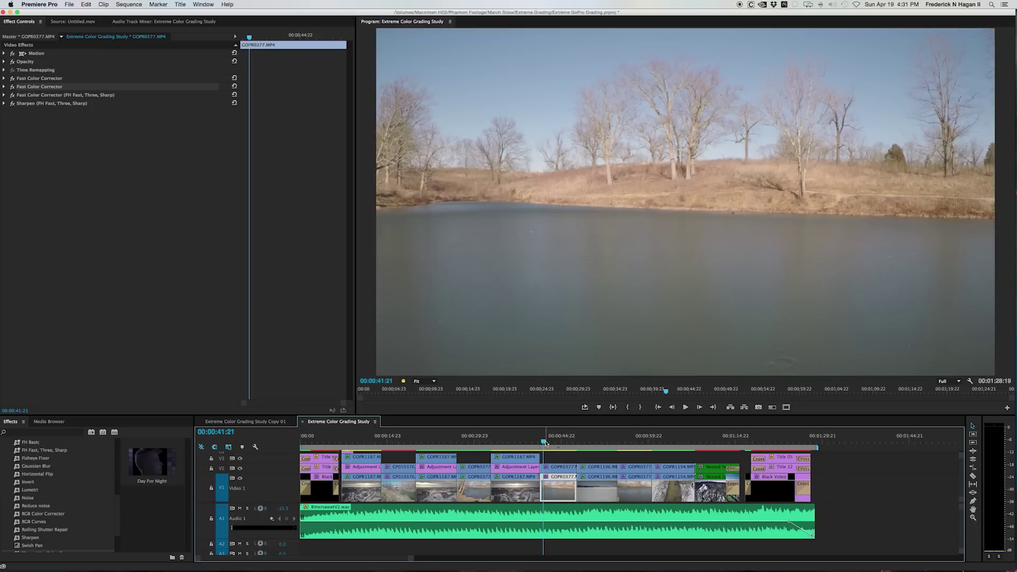
pyautogui.press('space')
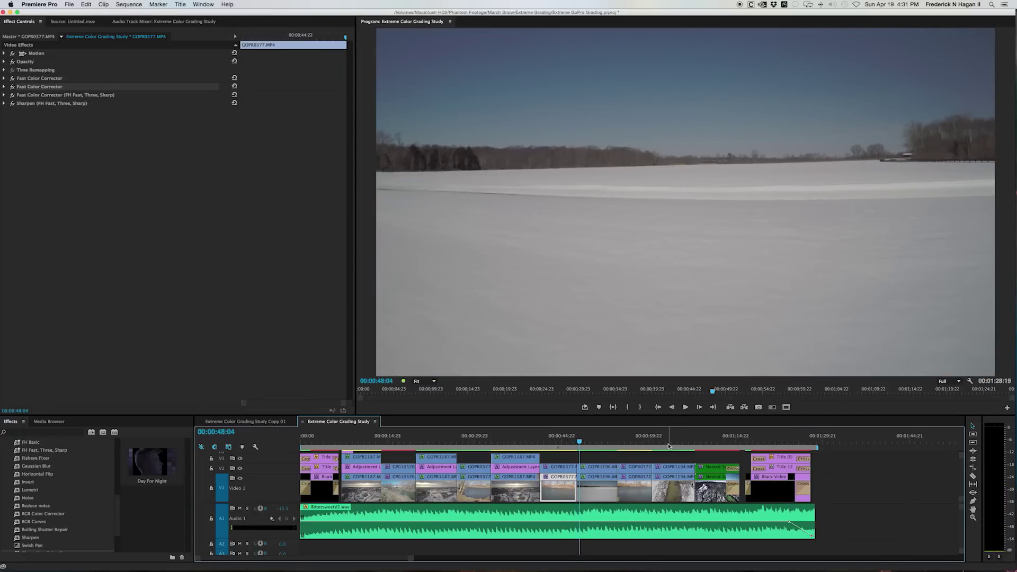
pyautogui.click(662, 446)
# Step: Step back to 00:01:01:04 and unlink the GOPR1194 clip's video from its audio
pyautogui.click(676, 488)
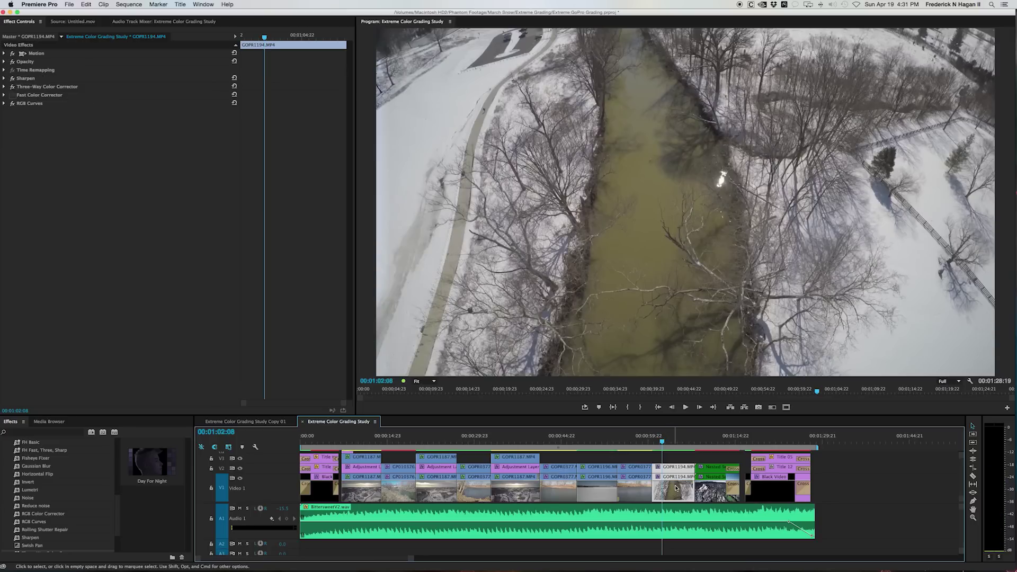
pyautogui.moveTo(660, 443); pyautogui.dragTo(678, 444)
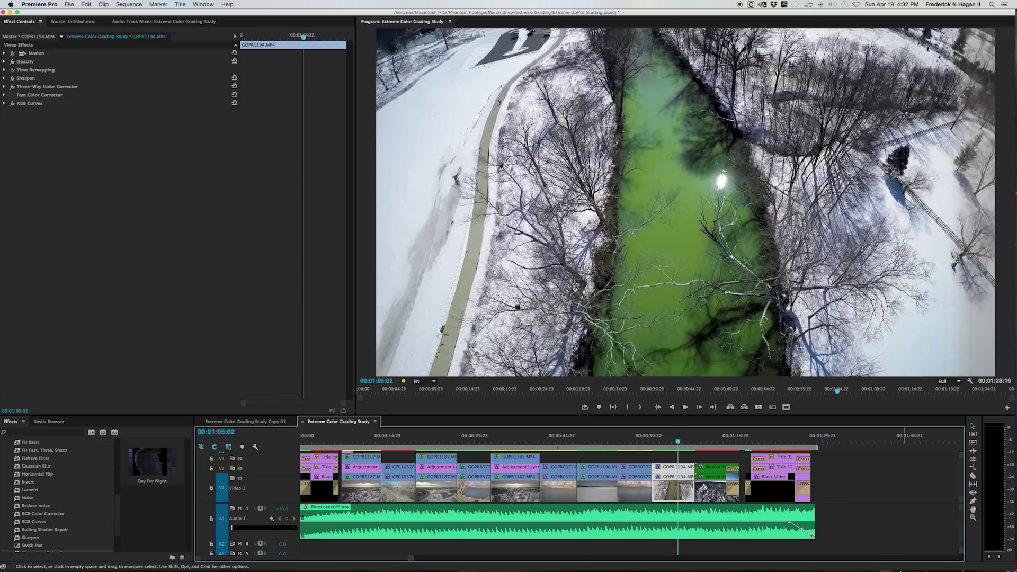
pyautogui.click(671, 485)
pyautogui.rightClick(671, 484)
pyautogui.click(689, 345)
# Step: Disable the creek's Fast Color Corrector and compare RGB Curves switched off and on
pyautogui.click(12, 95)
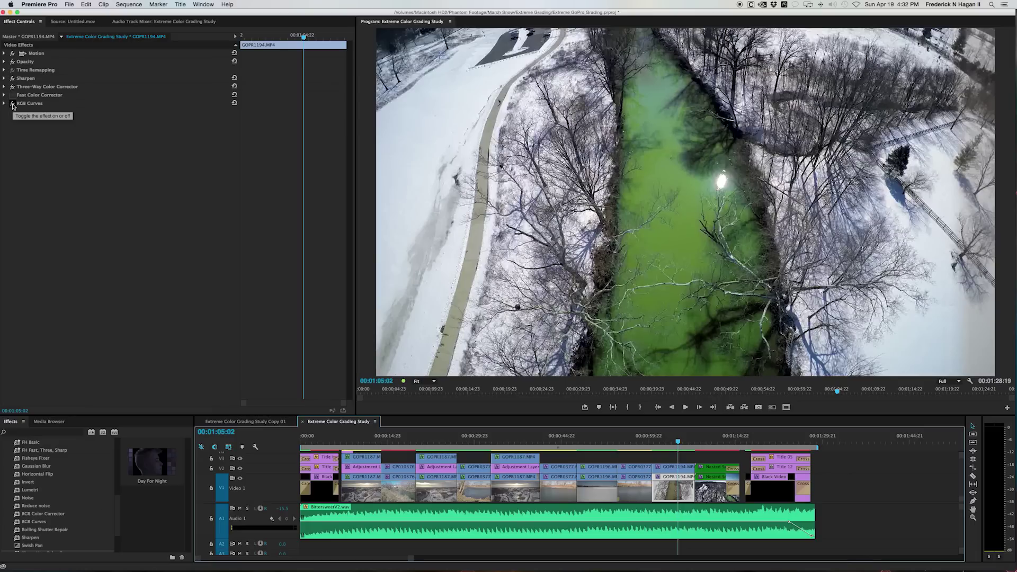
pyautogui.click(12, 104)
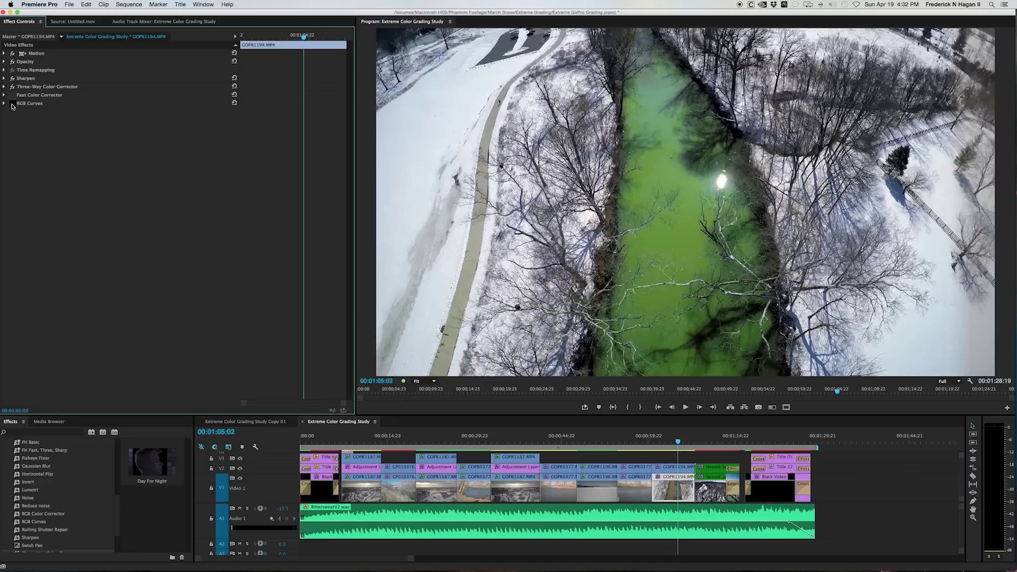
pyautogui.click(12, 104)
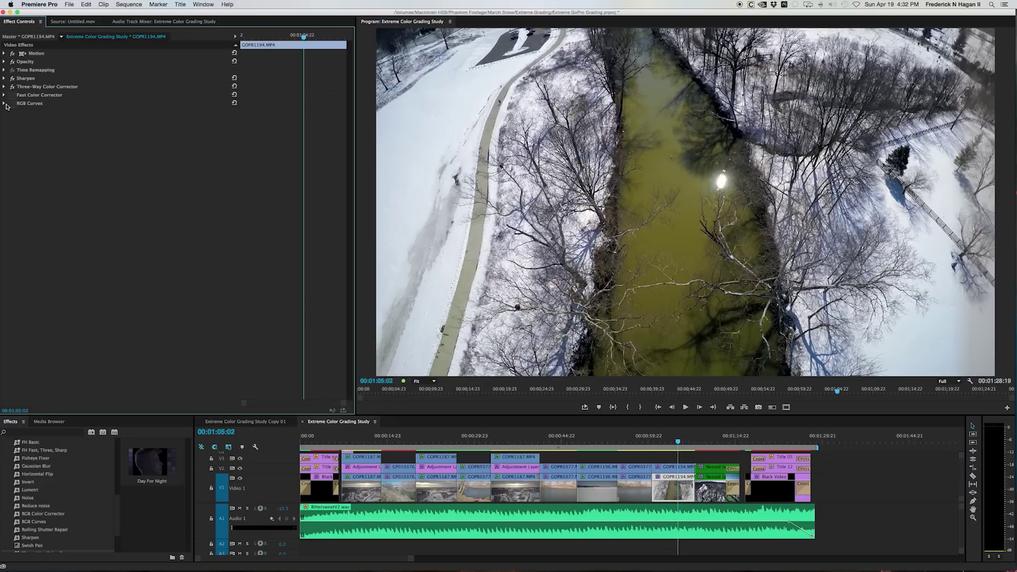
pyautogui.click(12, 104)
pyautogui.click(13, 104)
# Step: Compare the Three-Way Color Corrector off and on, leaving RGB Curves off to show brown water
pyautogui.click(13, 86)
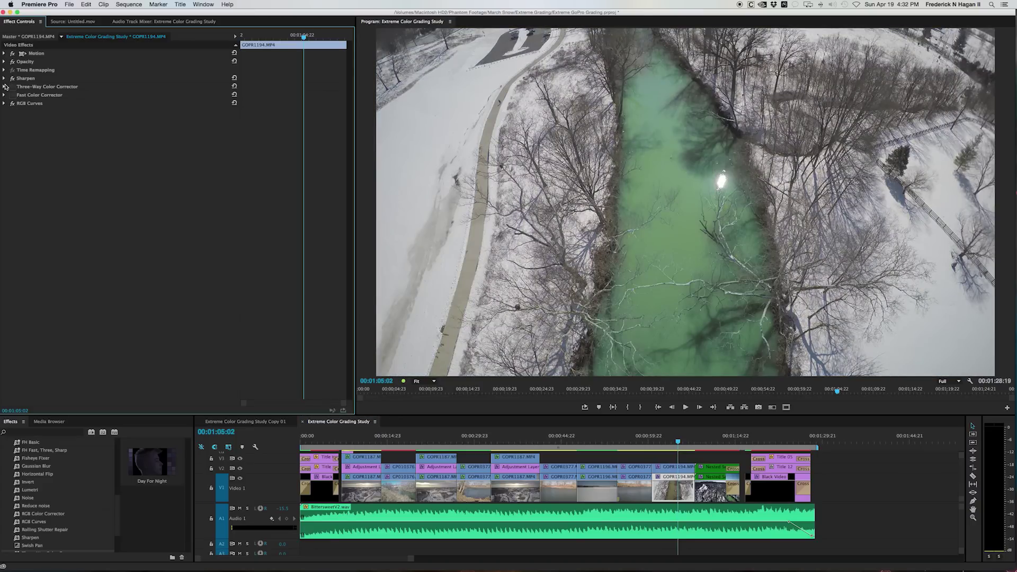
pyautogui.click(4, 87)
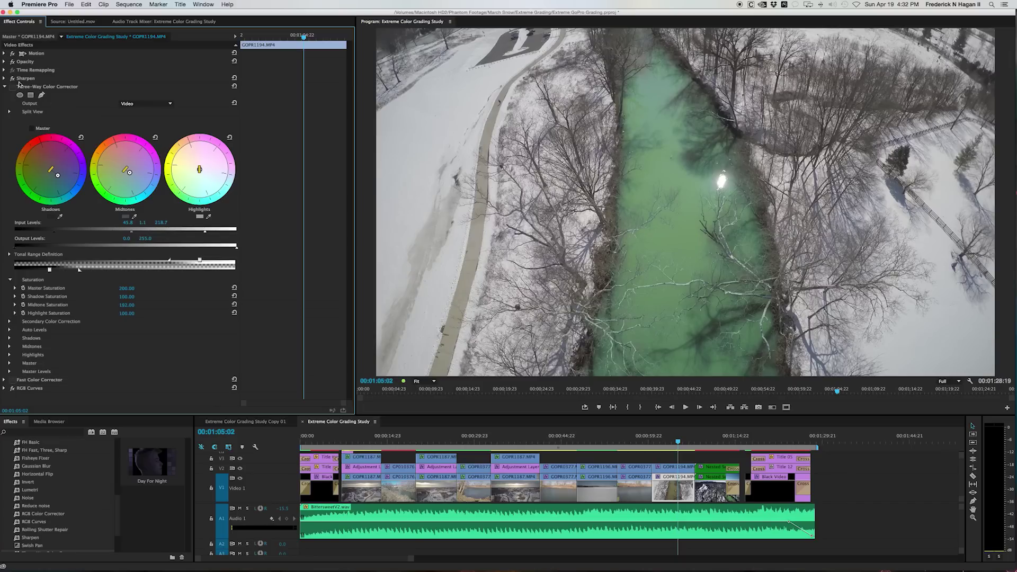
pyautogui.click(4, 87)
pyautogui.click(12, 104)
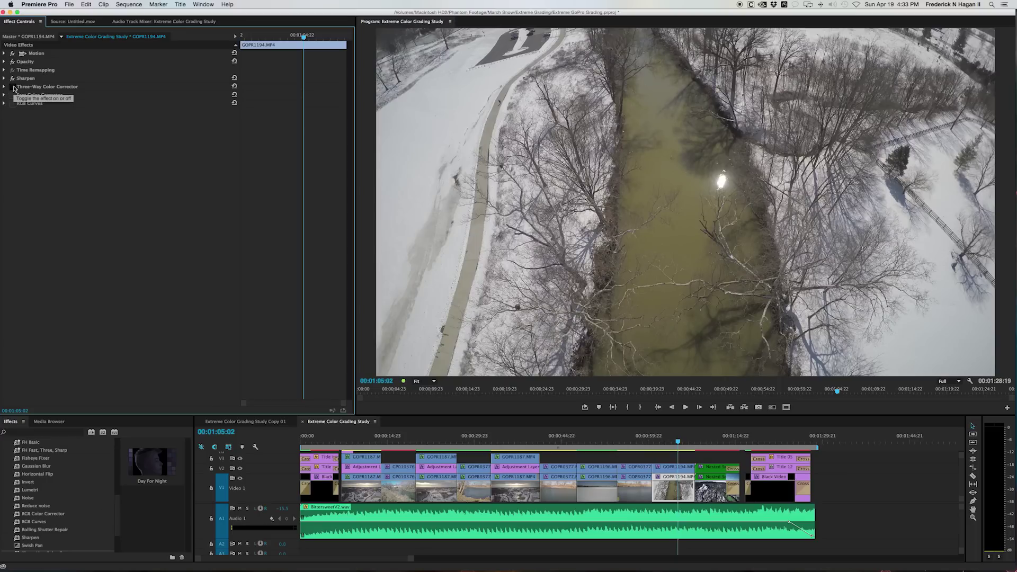
pyautogui.click(13, 87)
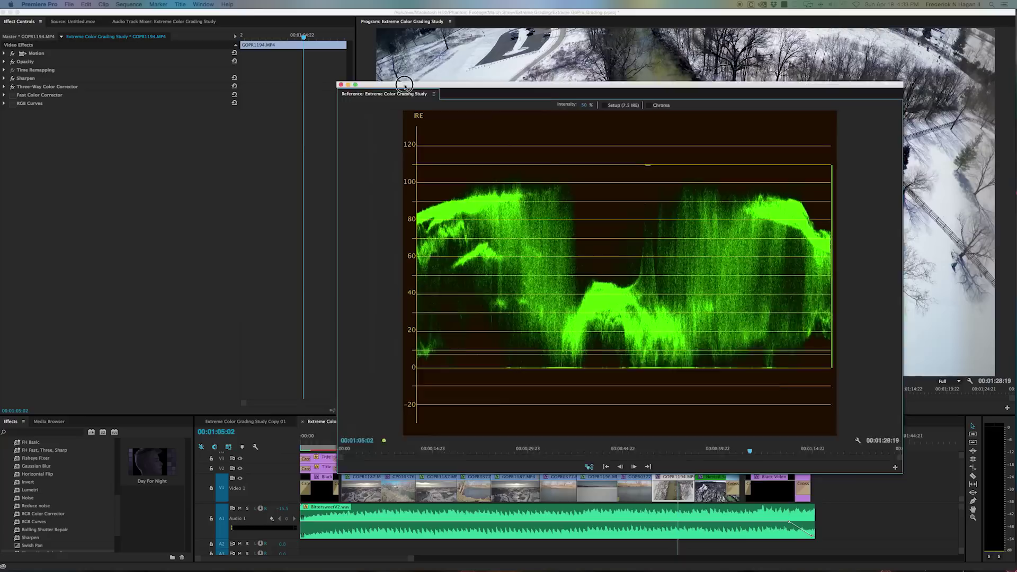
# Step: Position the waveform monitor over the picture while comparing the Three-Way Color Corrector off and on
pyautogui.moveTo(404, 84); pyautogui.dragTo(347, 114)
pyautogui.click(13, 87)
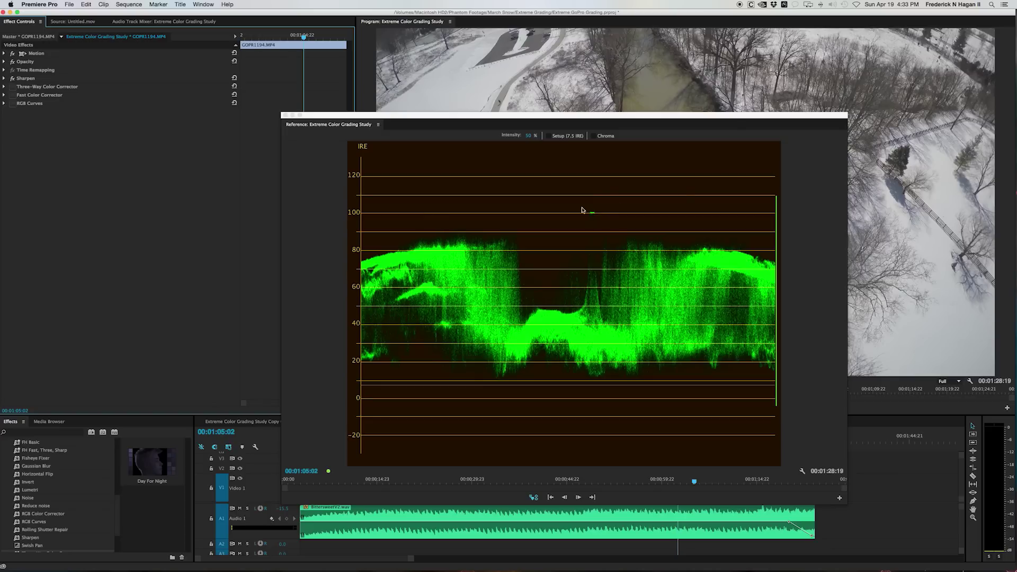
pyautogui.moveTo(726, 118); pyautogui.dragTo(467, 85)
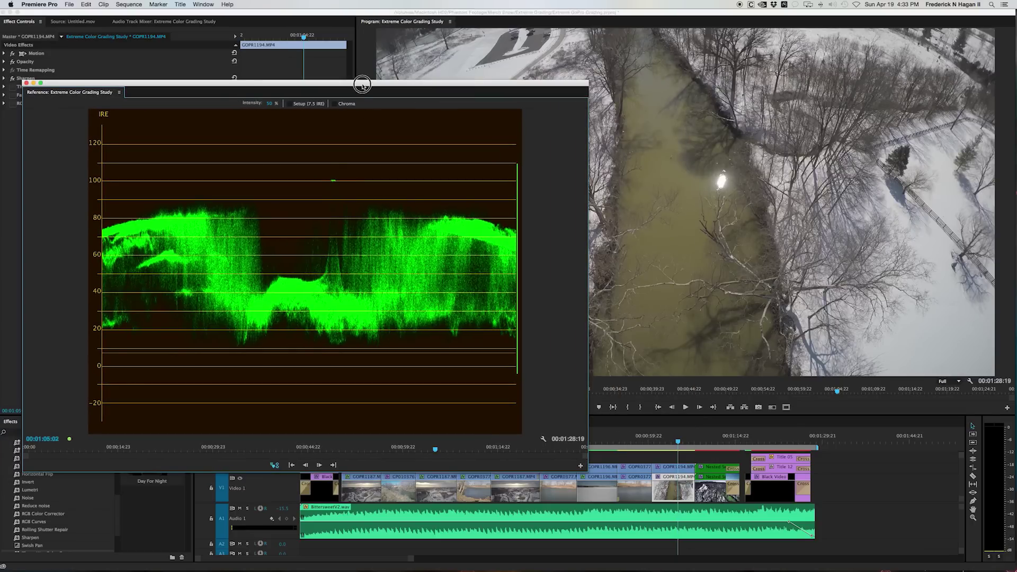
pyautogui.moveTo(356, 83); pyautogui.dragTo(587, 76)
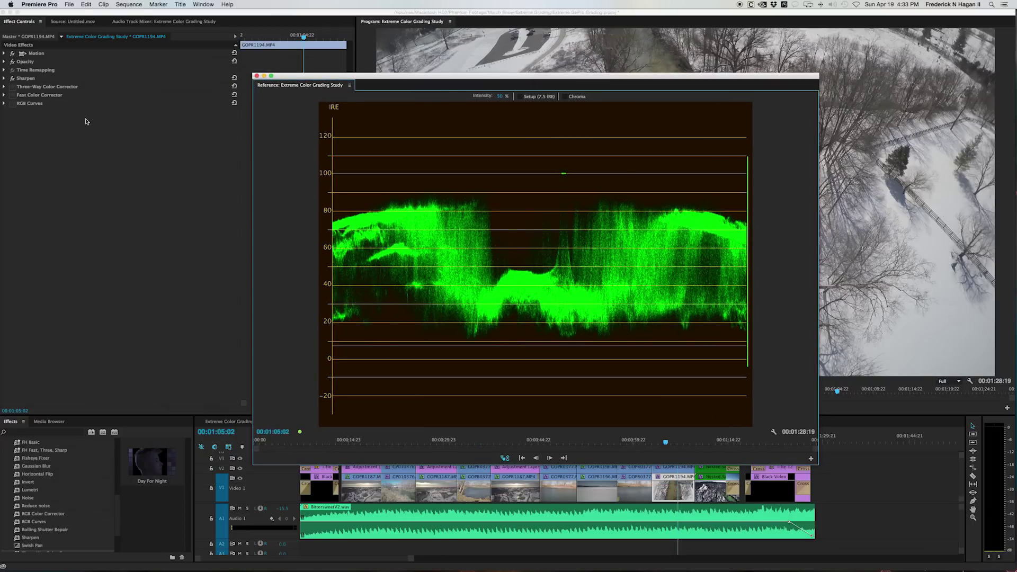
pyautogui.click(13, 88)
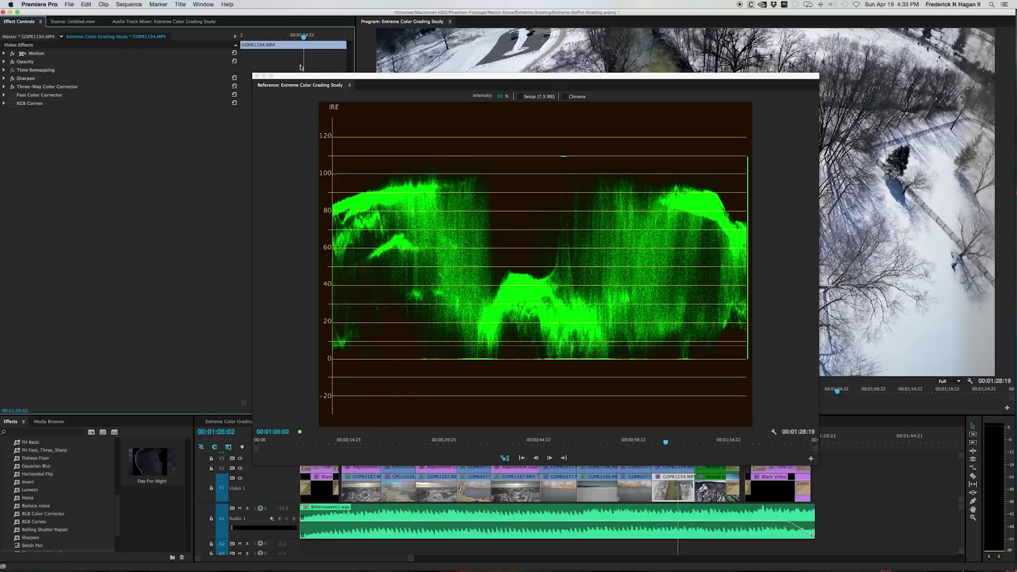
pyautogui.moveTo(295, 76); pyautogui.dragTo(406, 76)
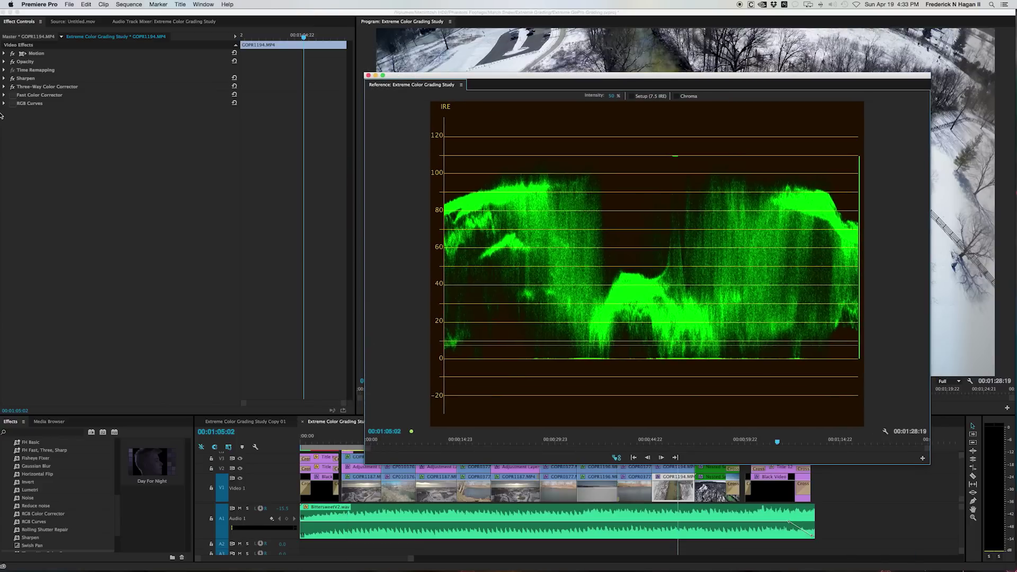
# Step: Try different Three-Way input black and white levels on the waveform, settling at 45.8 and 218.7
pyautogui.click(4, 86)
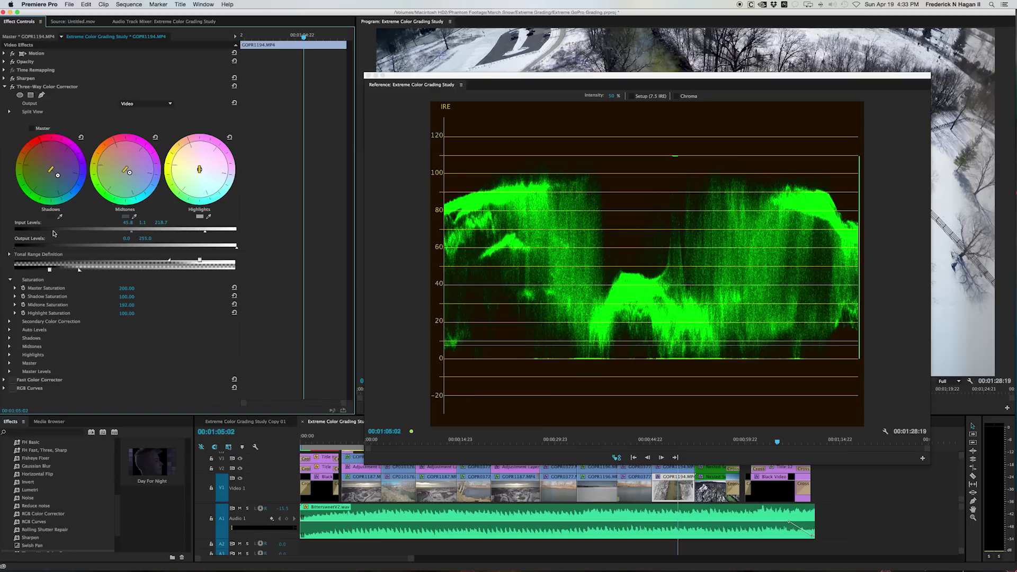
pyautogui.moveTo(55, 231); pyautogui.dragTo(78, 233)
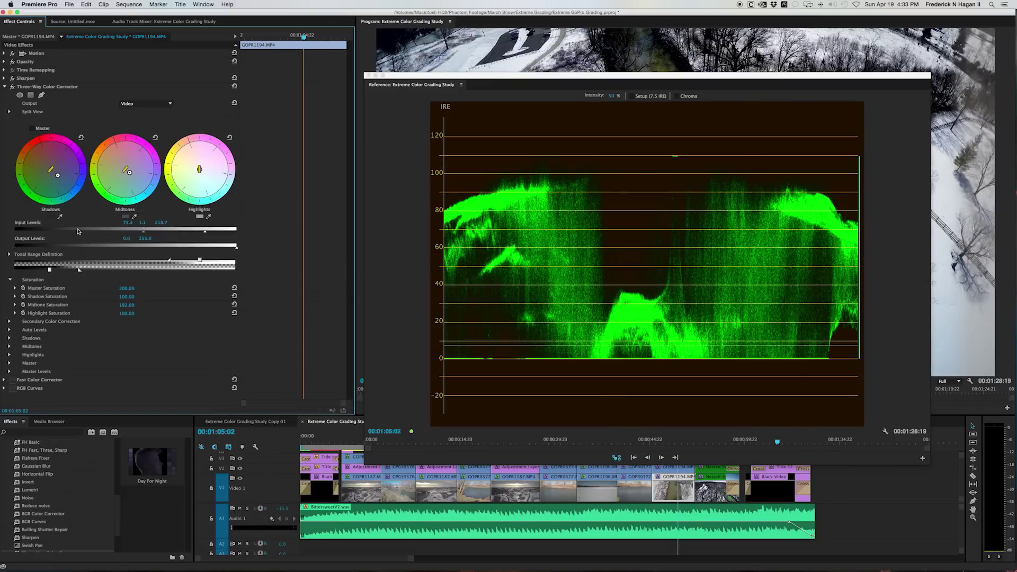
pyautogui.moveTo(77, 231); pyautogui.dragTo(55, 231)
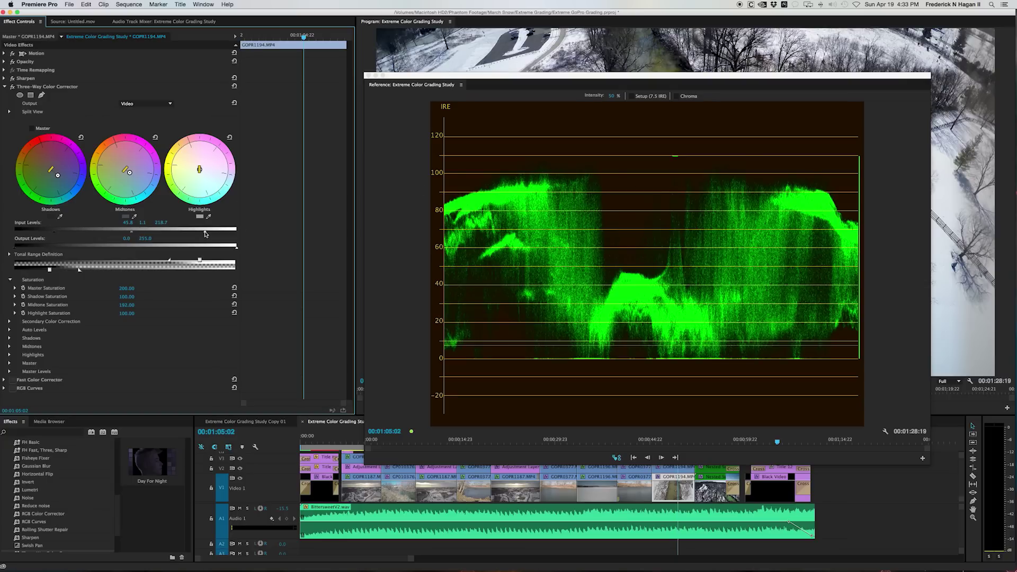
pyautogui.moveTo(205, 233); pyautogui.dragTo(163, 231)
pyautogui.moveTo(423, 75); pyautogui.dragTo(328, 357)
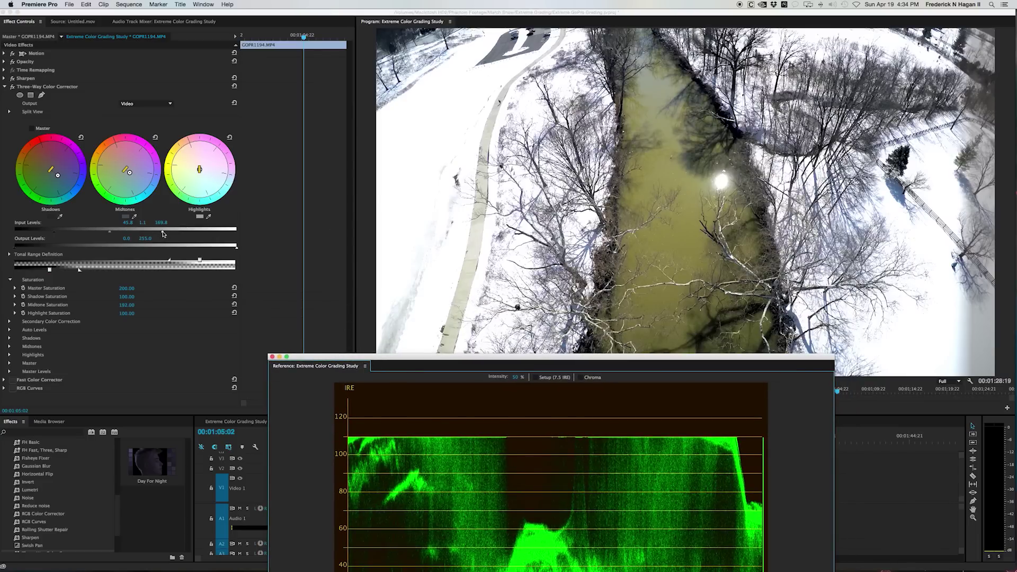
pyautogui.moveTo(163, 233); pyautogui.dragTo(228, 236)
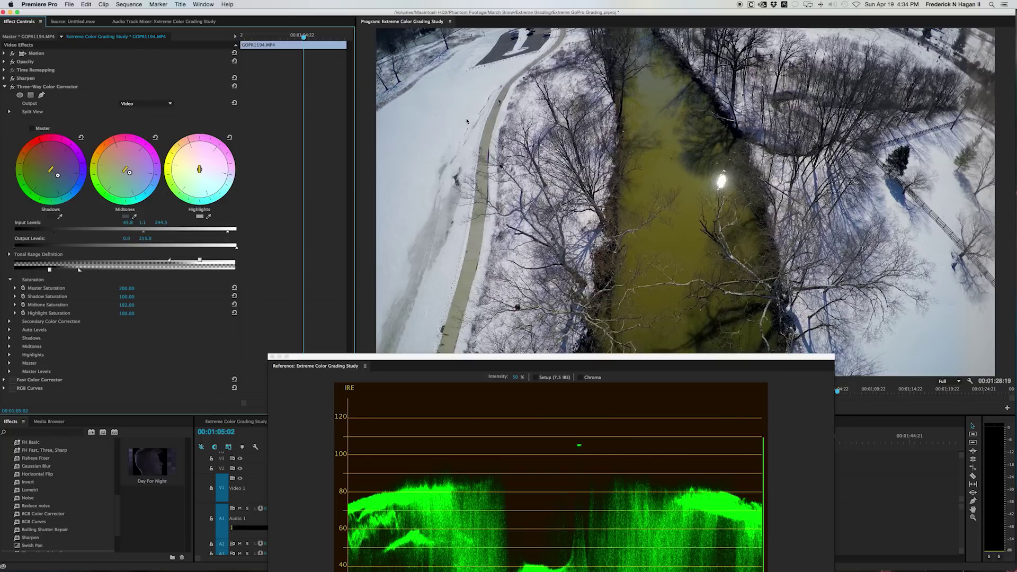
pyautogui.moveTo(228, 231); pyautogui.dragTo(205, 232)
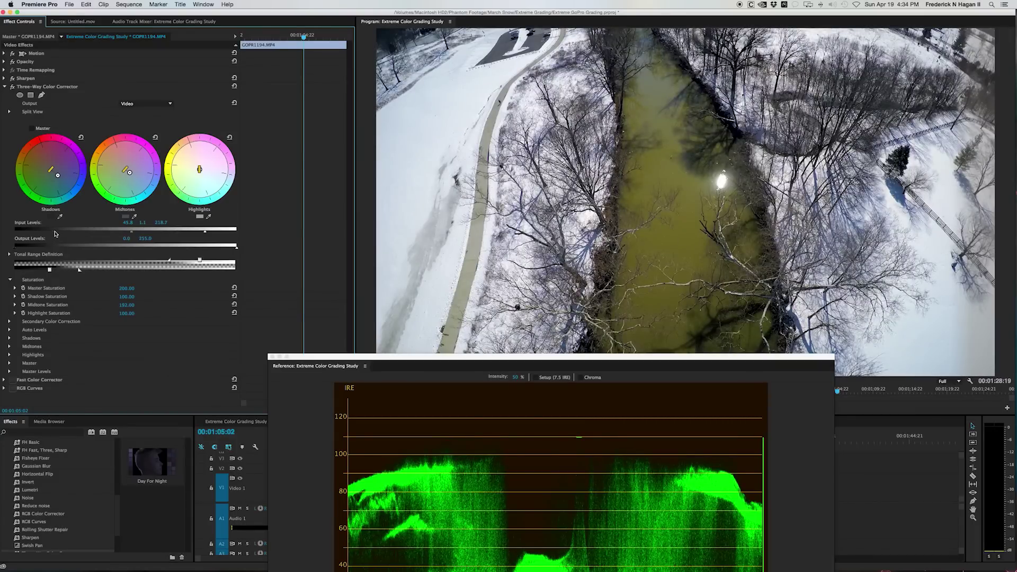
pyautogui.moveTo(55, 233); pyautogui.dragTo(80, 233)
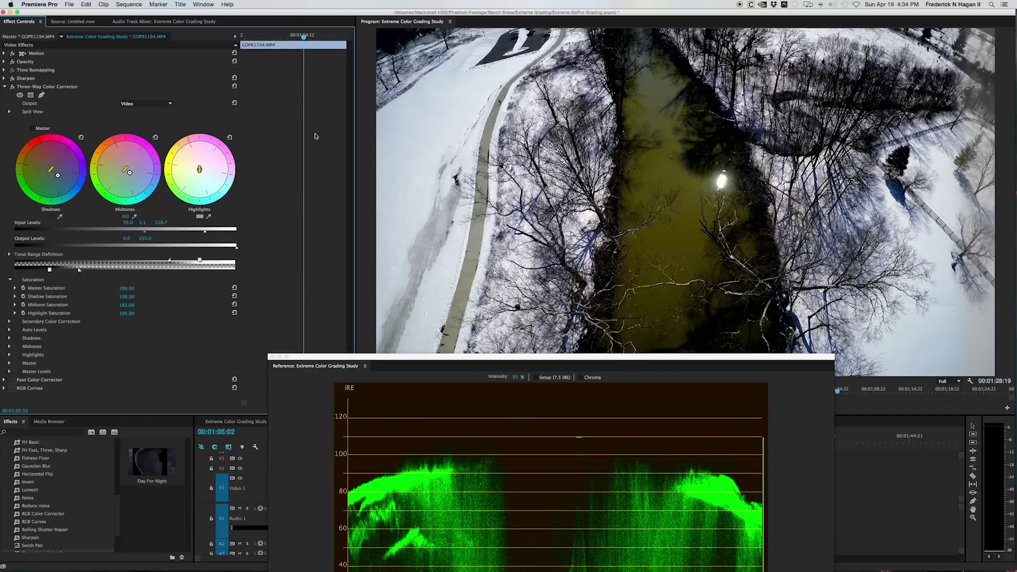
pyautogui.press('space')
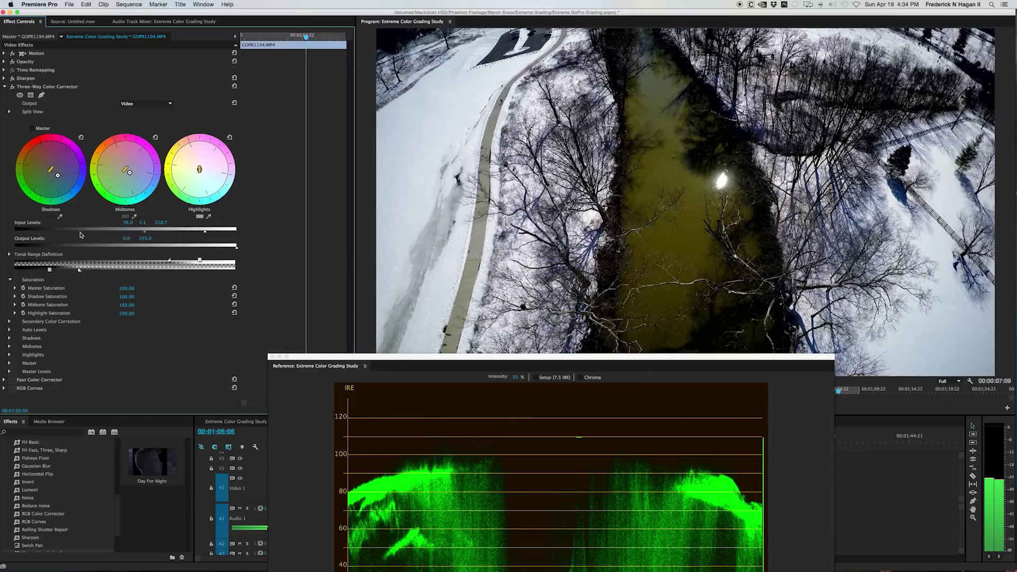
pyautogui.press('space')
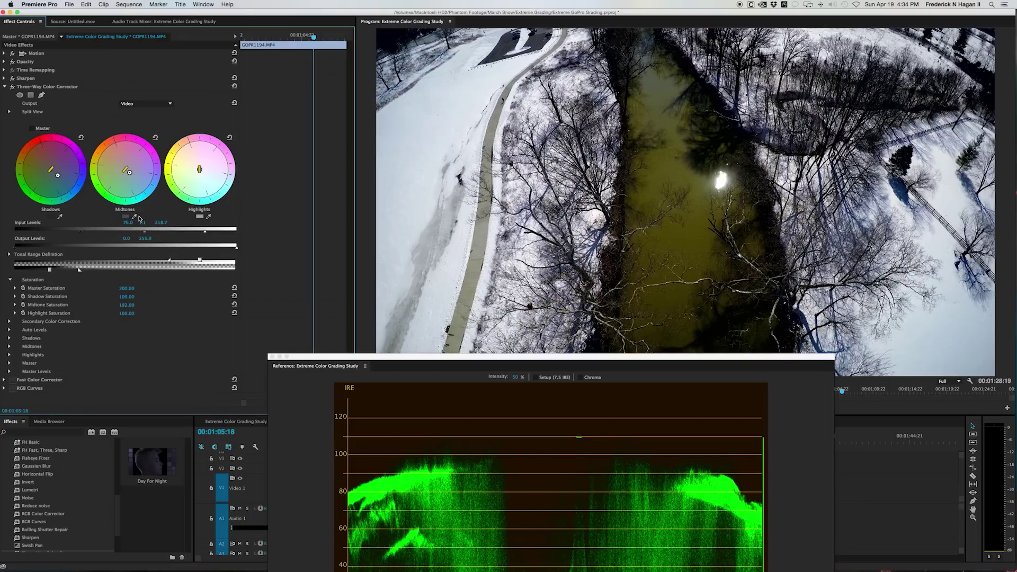
pyautogui.moveTo(128, 223); pyautogui.dragTo(111, 223)
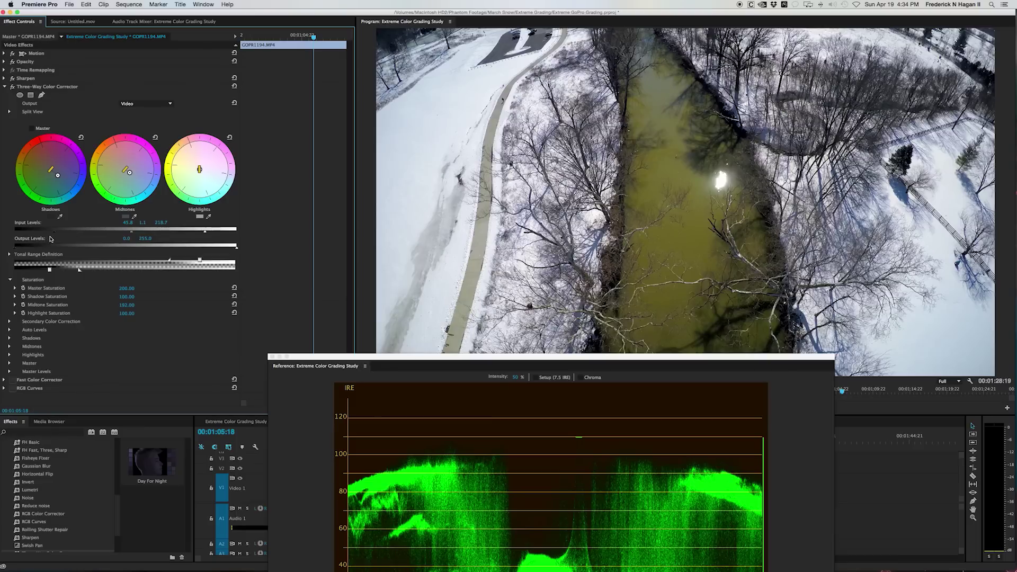
# Step: Close the waveform monitor, save the project, and fold away the Three-Way settings
pyautogui.click(272, 357)
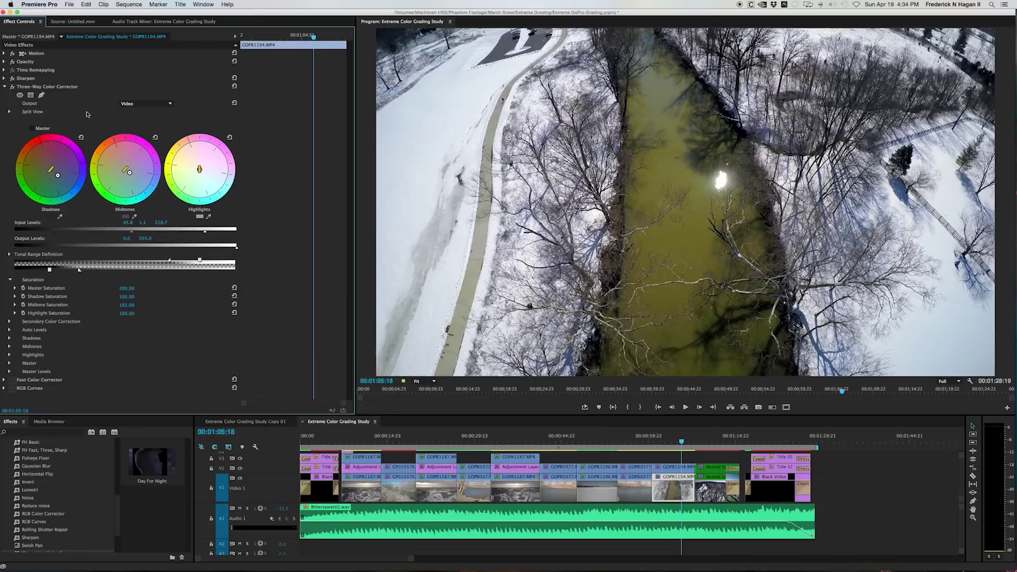
pyautogui.press('super+s')
pyautogui.click(5, 86)
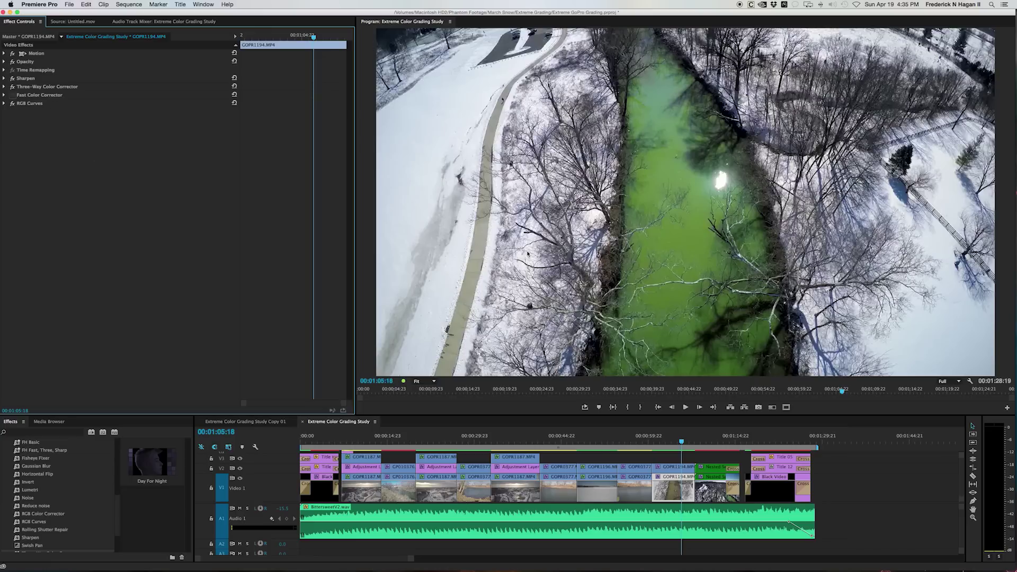
# Step: Show the RGB Curves mask outline and compare the creek with the Fast Color Corrector off and on
pyautogui.click(4, 103)
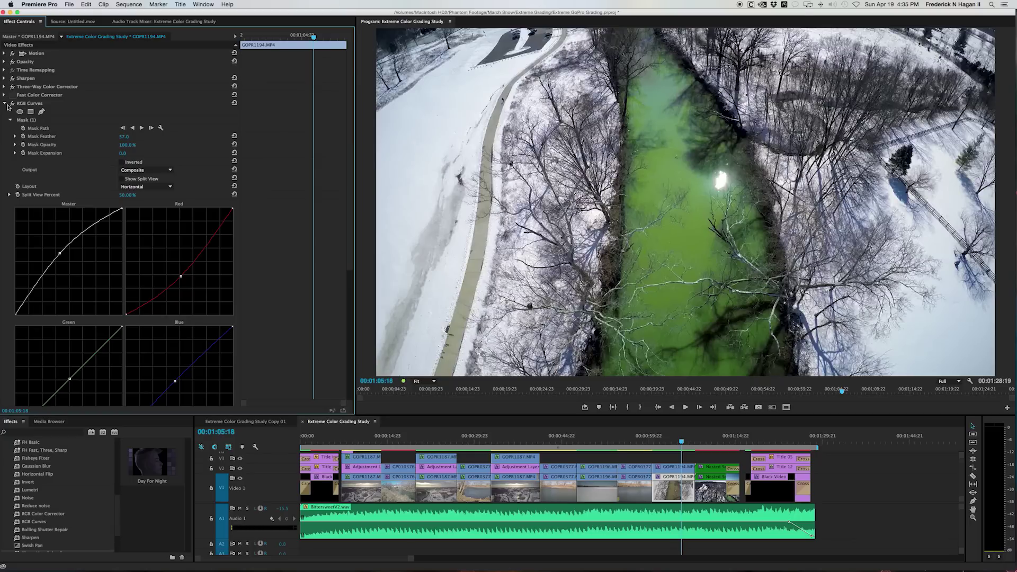
pyautogui.click(5, 103)
pyautogui.click(5, 104)
pyautogui.click(30, 120)
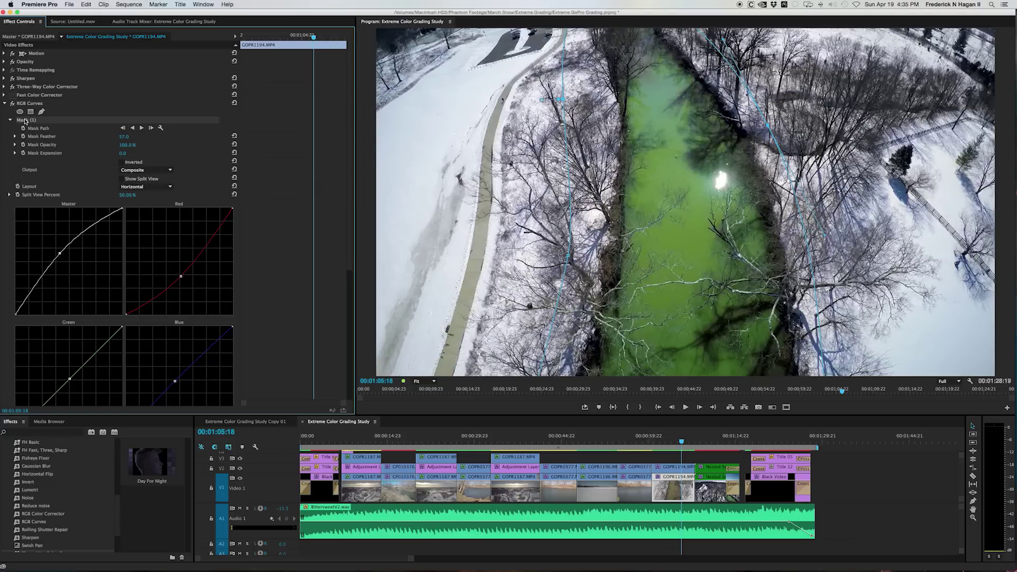
pyautogui.click(13, 96)
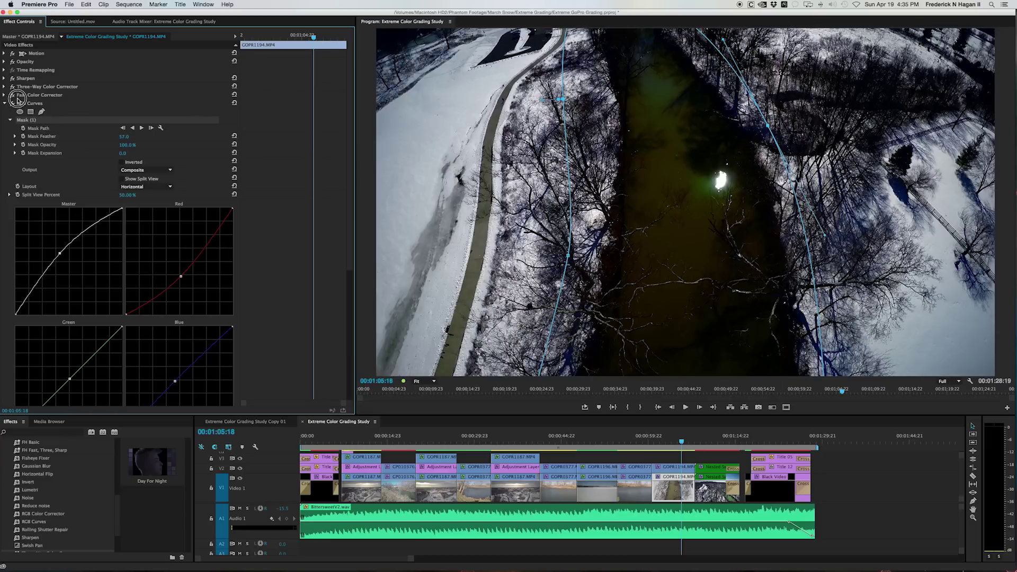
pyautogui.click(12, 96)
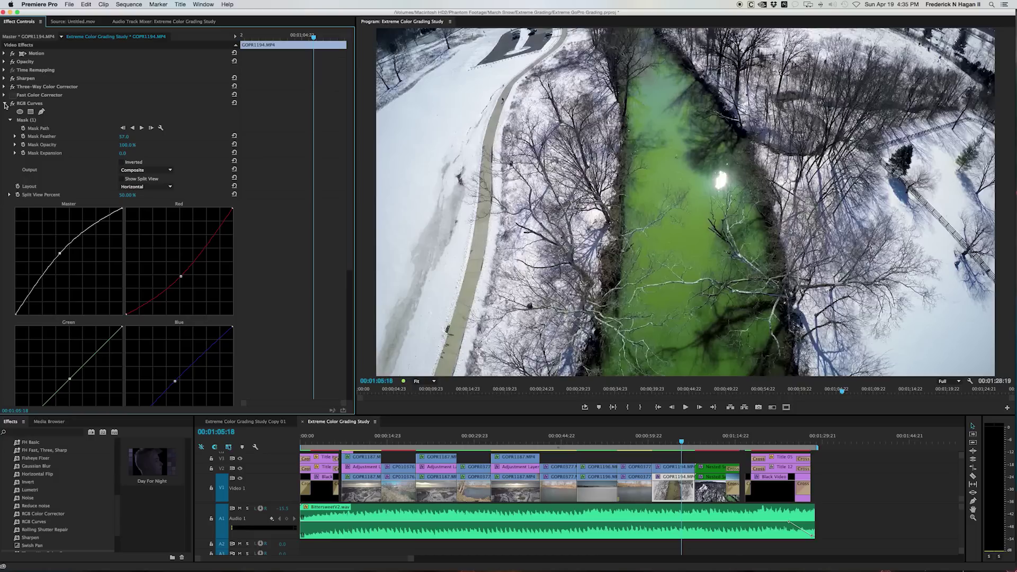
# Step: Scroll down to RGB Curves' Secondary Color Correction and turn on Show Mask
pyautogui.click(5, 104)
pyautogui.click(5, 104)
pyautogui.scroll(-5, 246, 159)
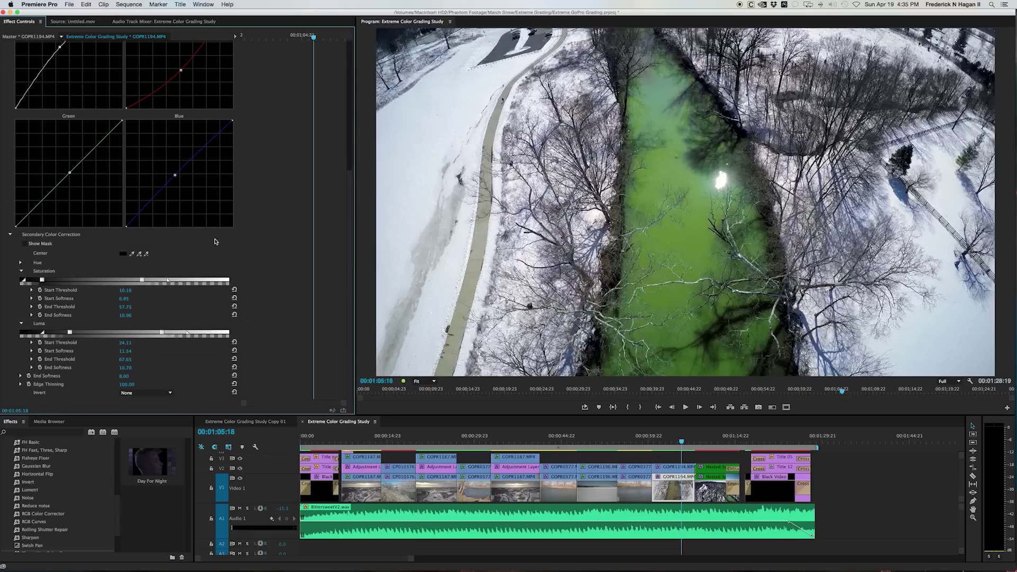
pyautogui.scroll(5, 215, 241)
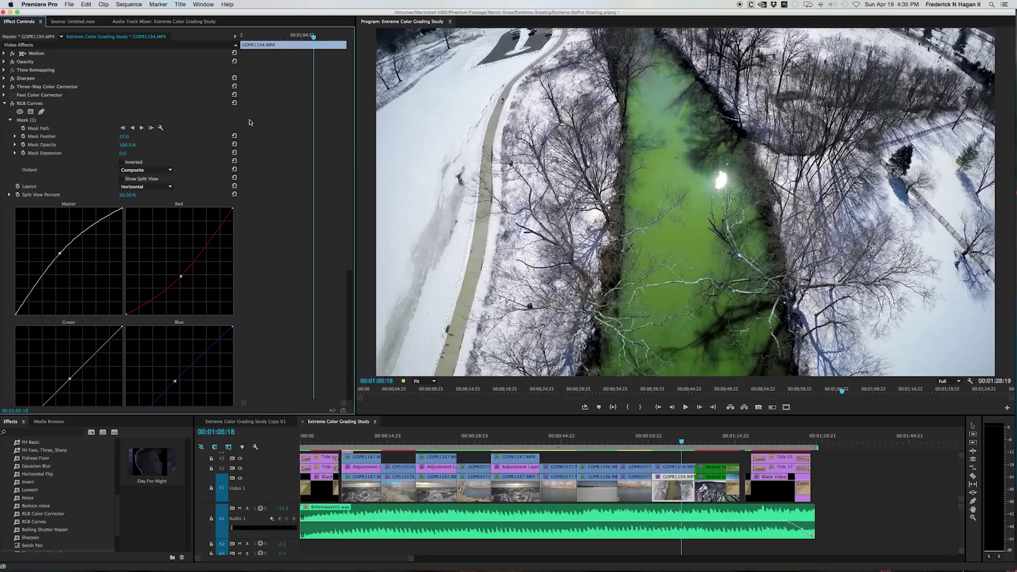
pyautogui.scroll(-5, 251, 123)
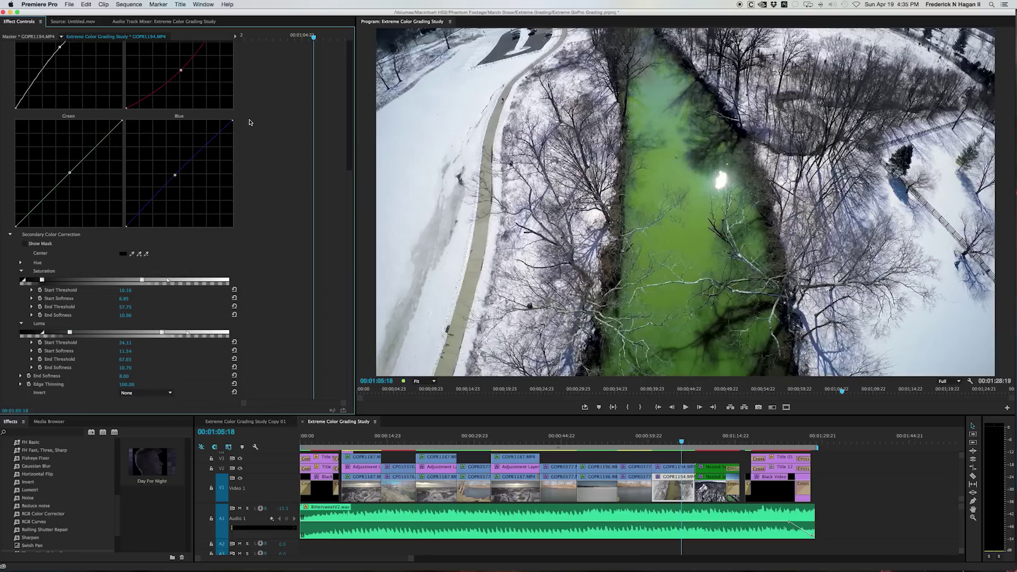
pyautogui.click(25, 245)
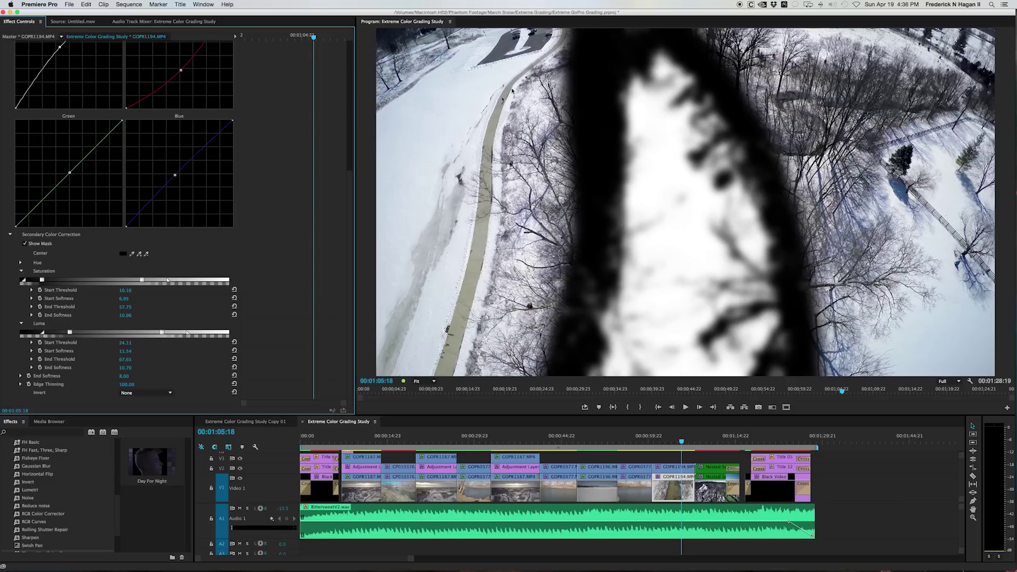
# Step: Play the clip to check the water matte, then hide the mask for the graded image
pyautogui.press('space')
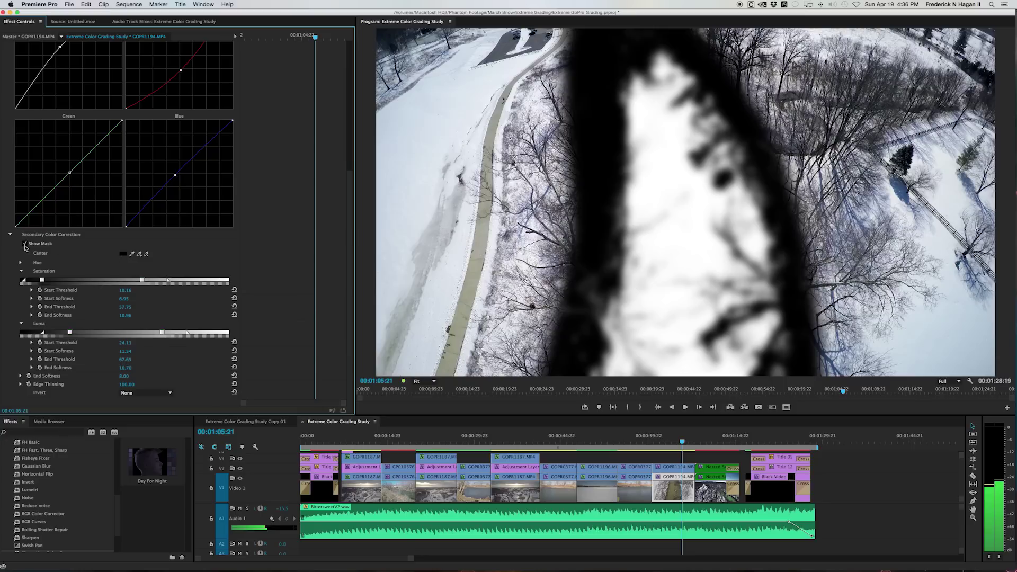
pyautogui.press('space')
pyautogui.click(132, 254)
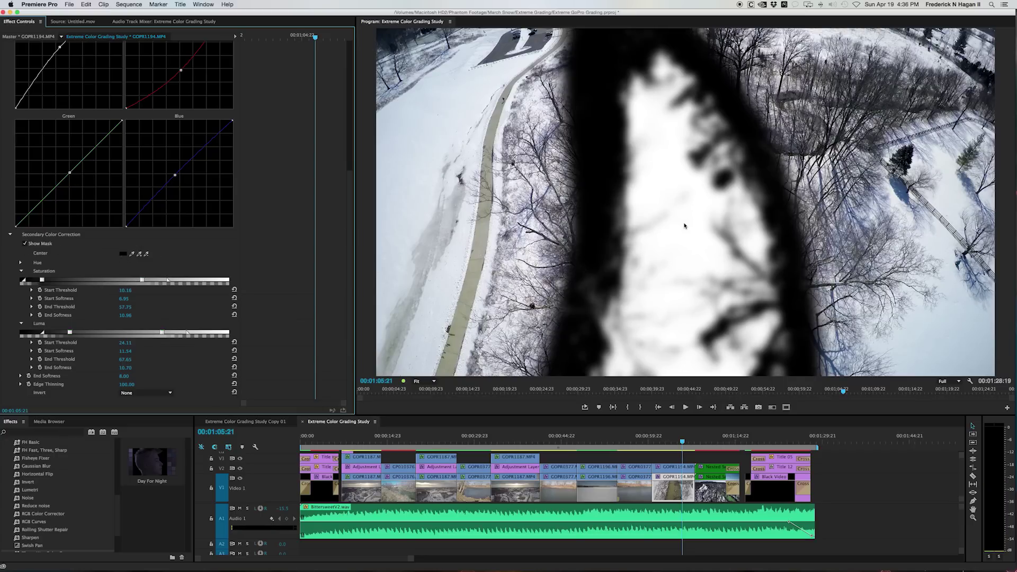
pyautogui.click(25, 243)
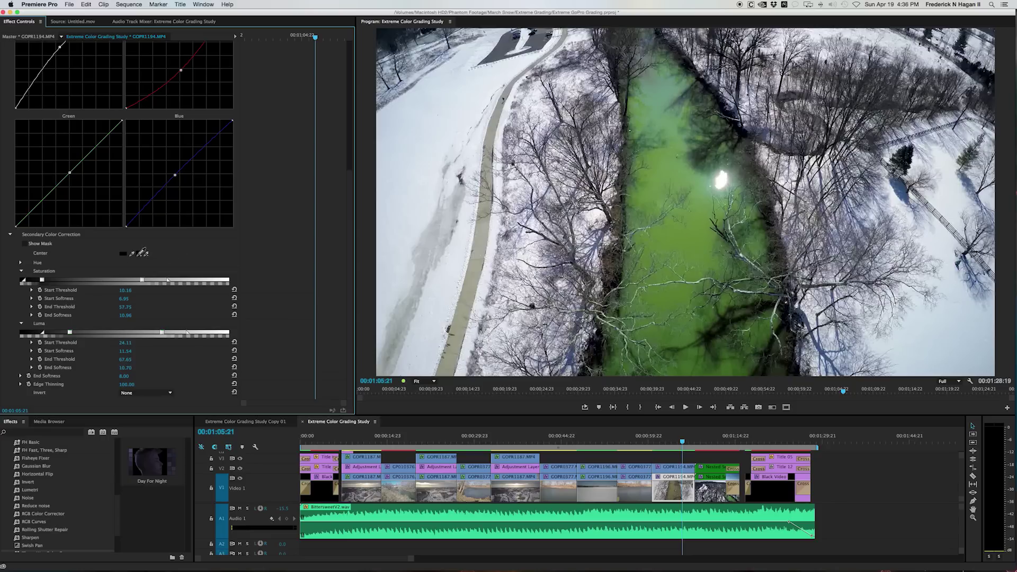
# Step: Sample the green water as the key centre, show the mask, and drop End Softness to 0
pyautogui.click(139, 253)
pyautogui.click(723, 250)
pyautogui.click(25, 244)
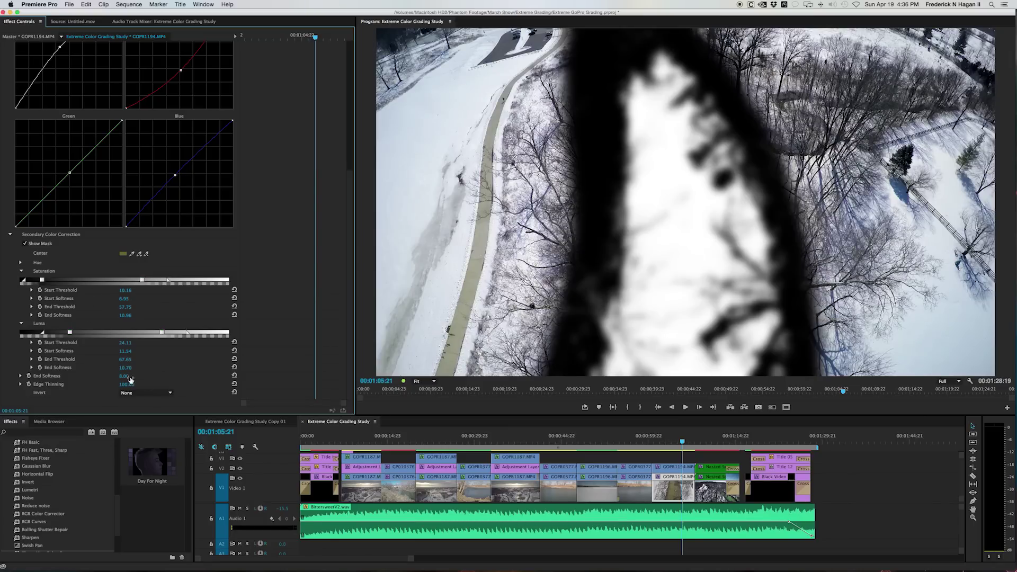
pyautogui.moveTo(130, 377); pyautogui.dragTo(106, 377)
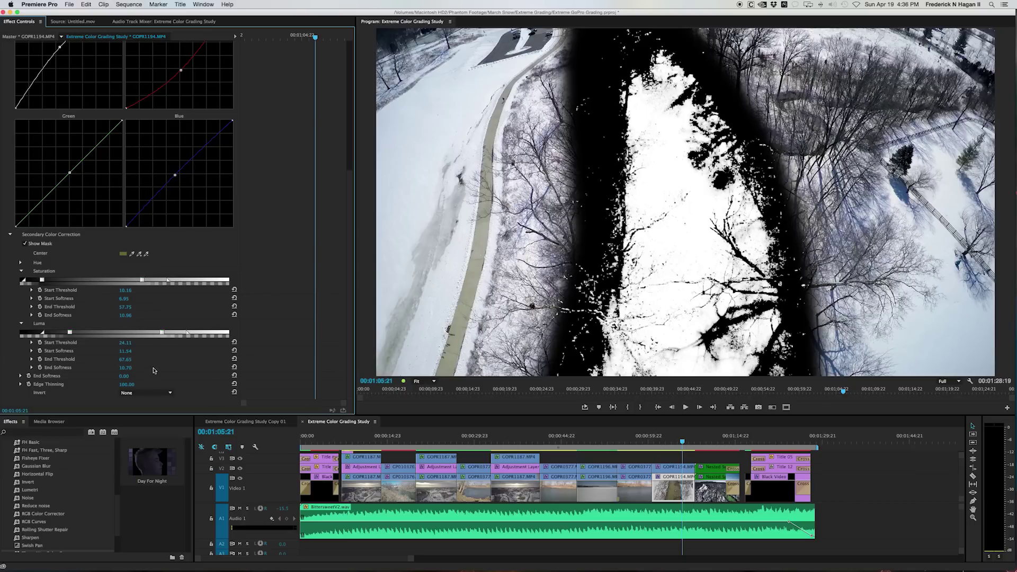
pyautogui.click(125, 376)
# Step: Set End Softness to 5, then restore it to 8
pyautogui.write('5')
pyautogui.press('Return')
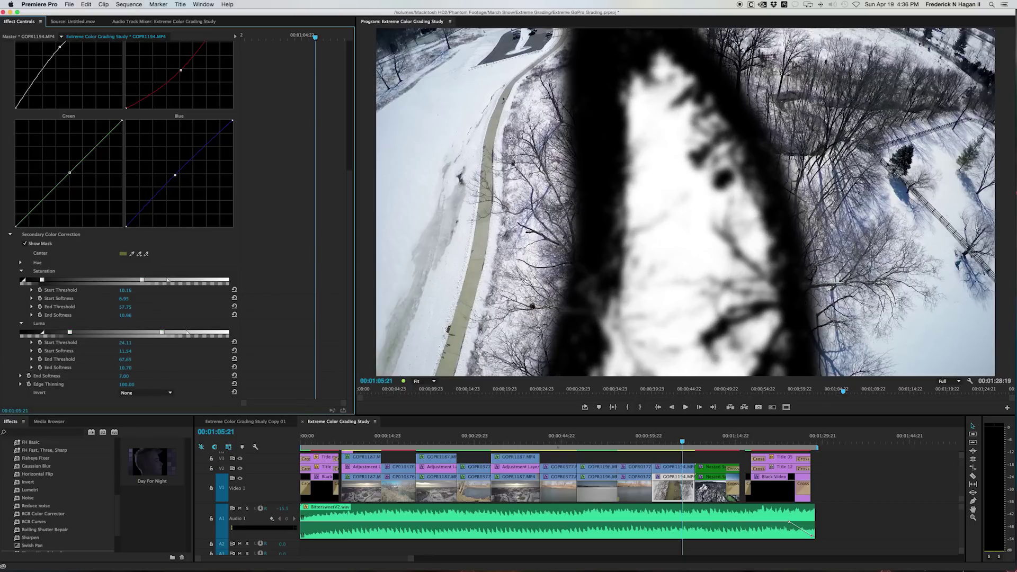
pyautogui.click(125, 375)
pyautogui.write('8')
pyautogui.press('Return')
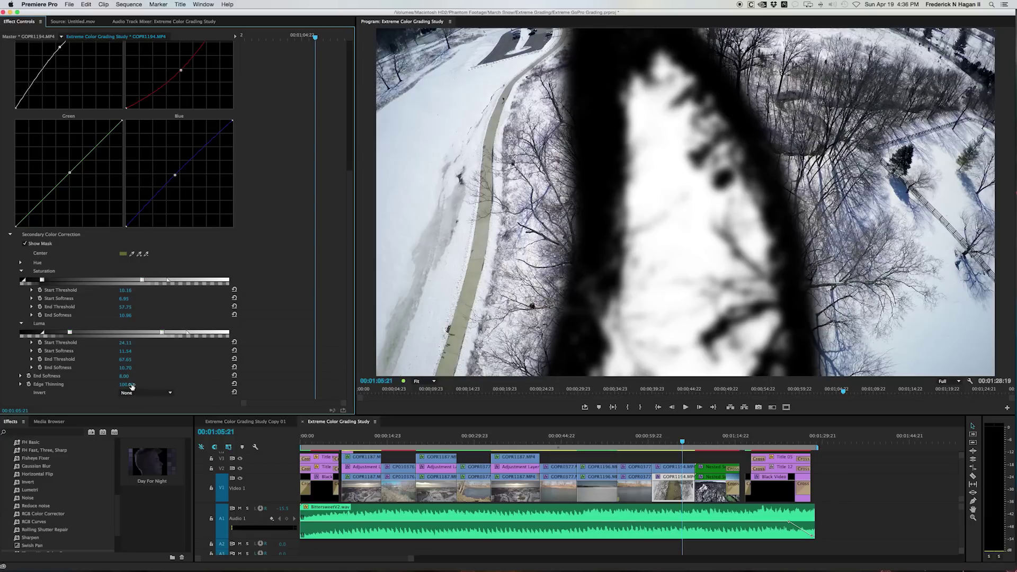
# Step: Try an Edge Thinning value of -38, compare, and undo it back to 100
pyautogui.click(127, 384)
pyautogui.write('-38')
pyautogui.press('Return')
pyautogui.press('super+z')
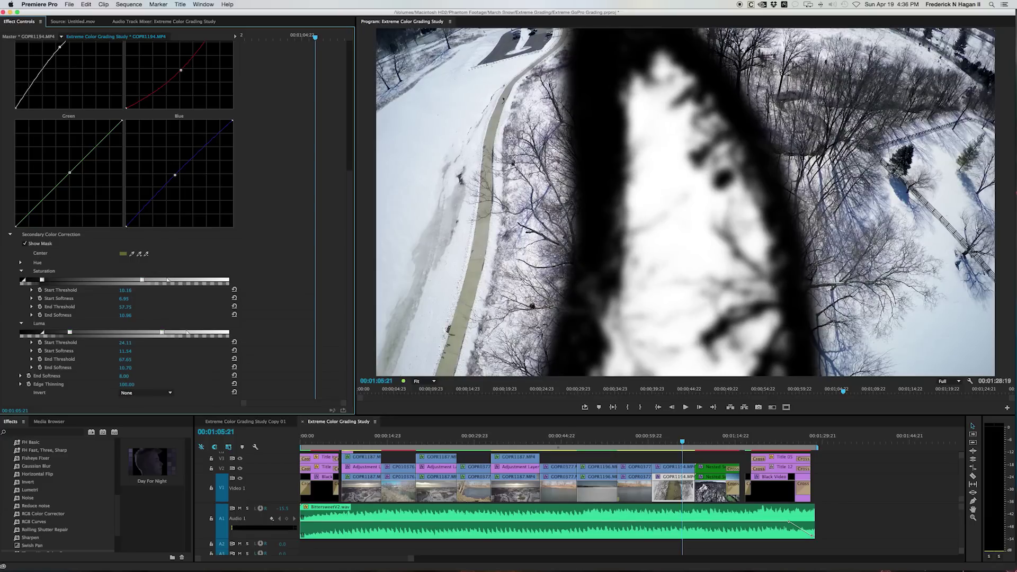
pyautogui.press('super+shift+z')
pyautogui.press('super+z')
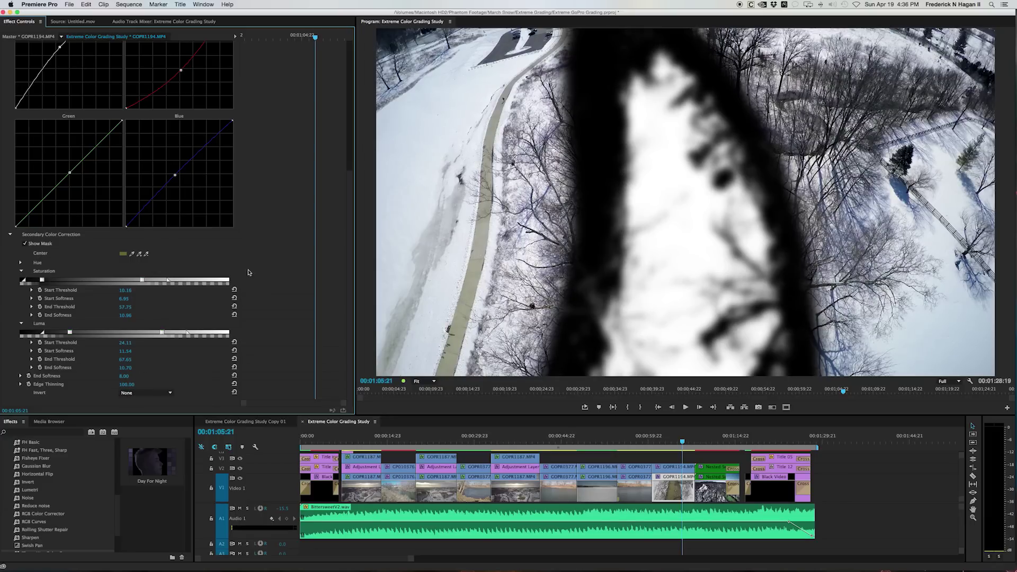
# Step: Resample the water's green as the mask's key colour and collapse Secondary Color Correction
pyautogui.click(24, 243)
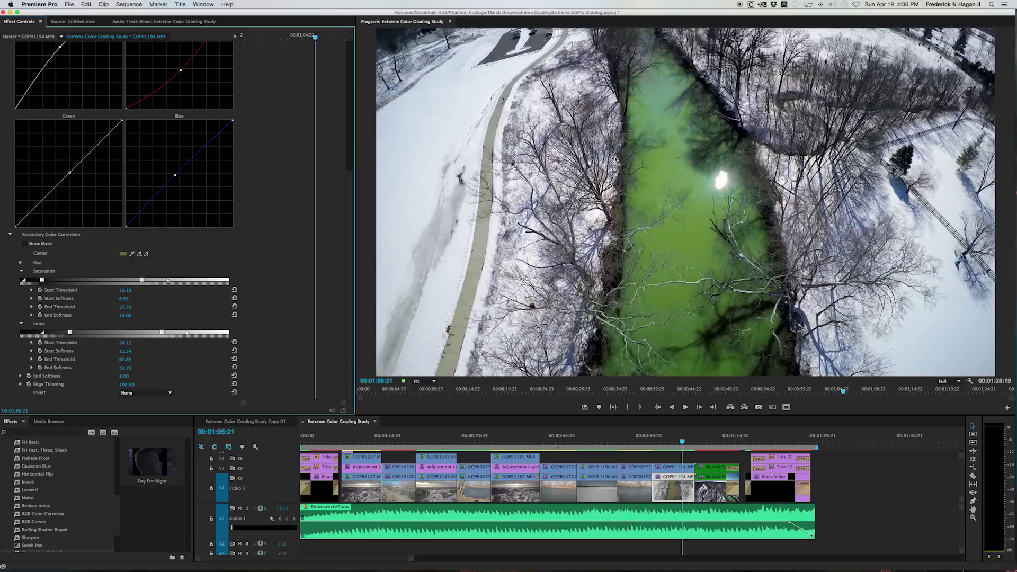
pyautogui.click(25, 244)
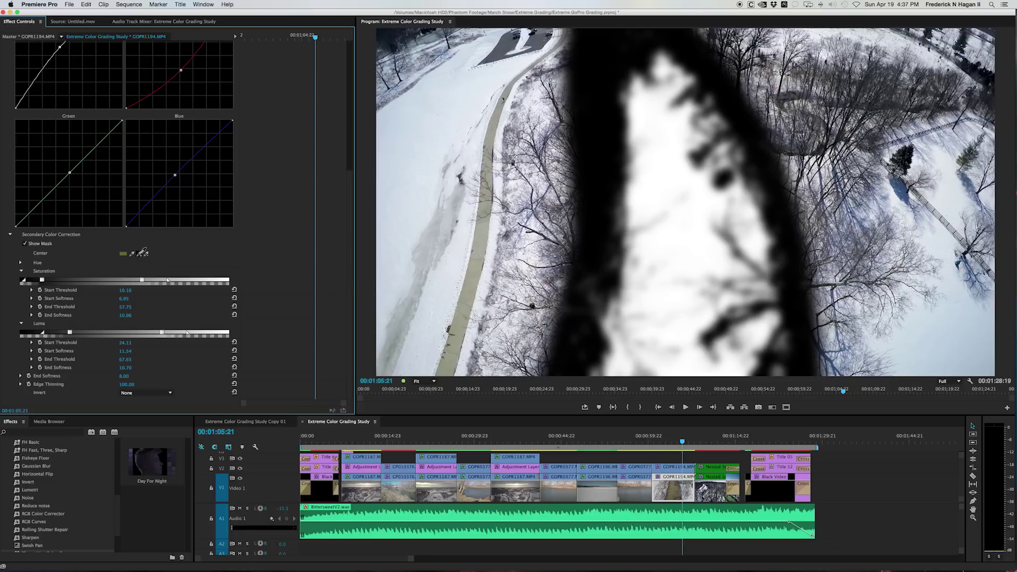
pyautogui.click(142, 253)
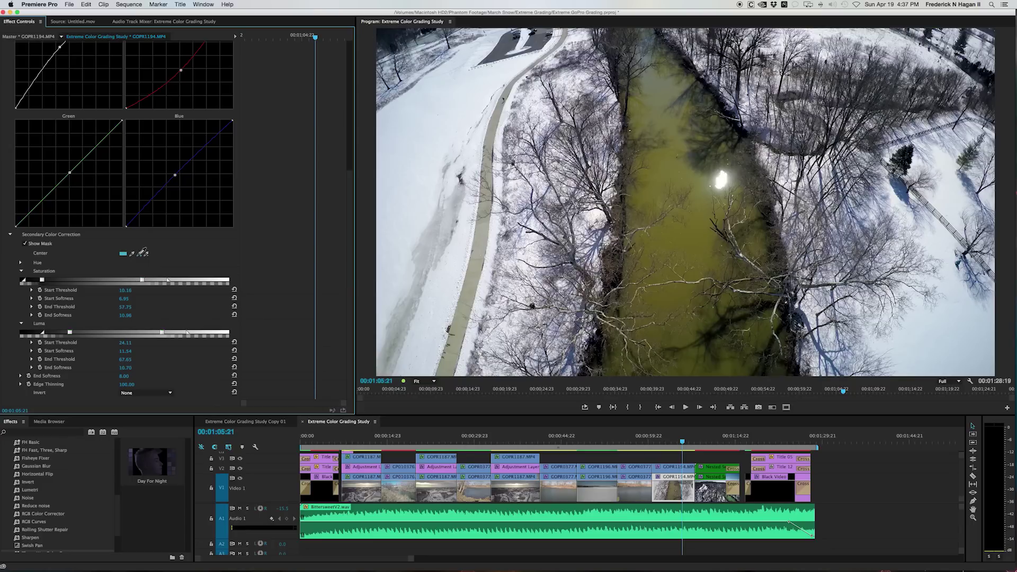
pyautogui.click(677, 119)
pyautogui.click(674, 75)
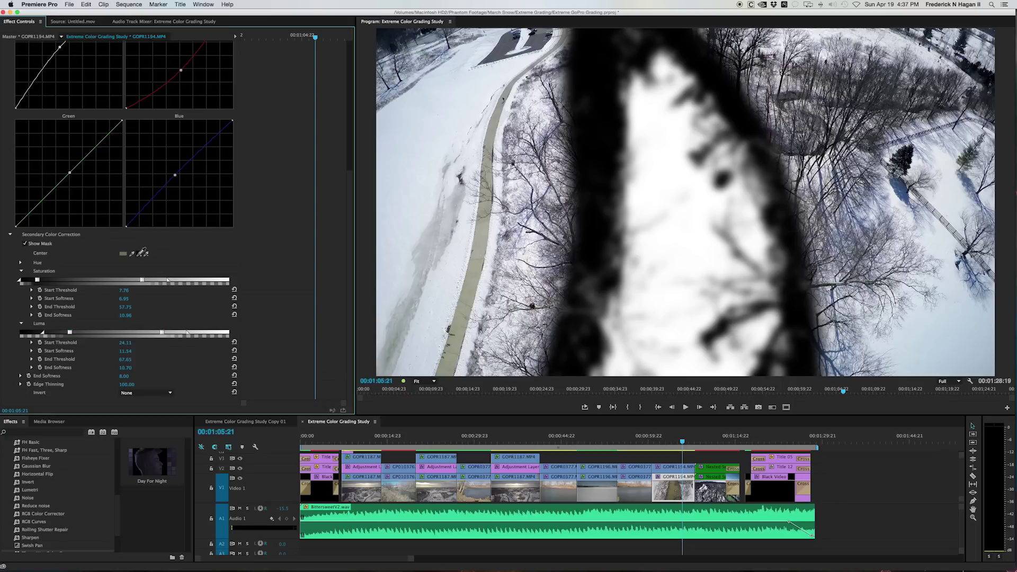
pyautogui.click(9, 234)
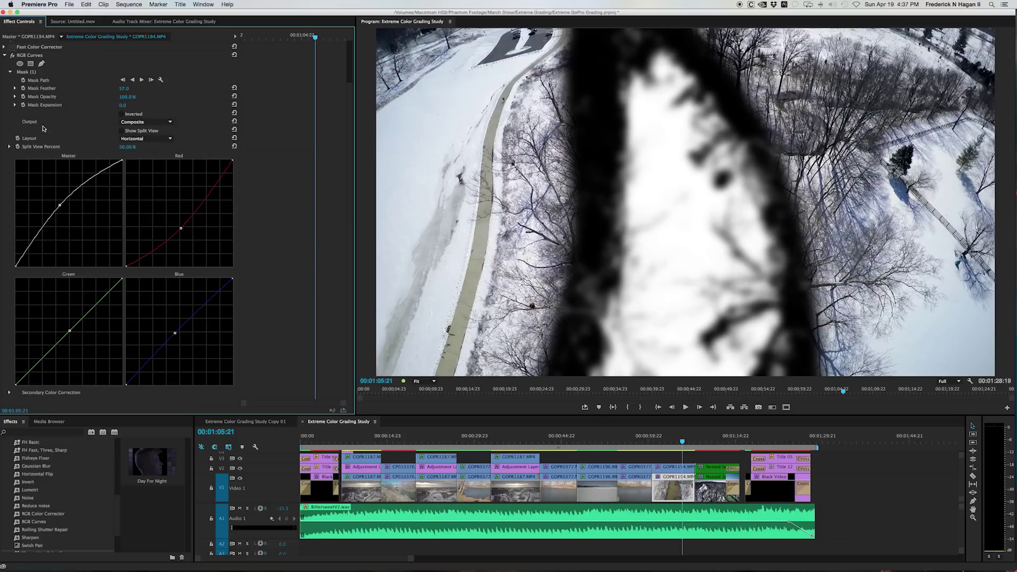
# Step: Turn off Show Mask and play the creek aerial from an earlier point to review the grade
pyautogui.click(10, 393)
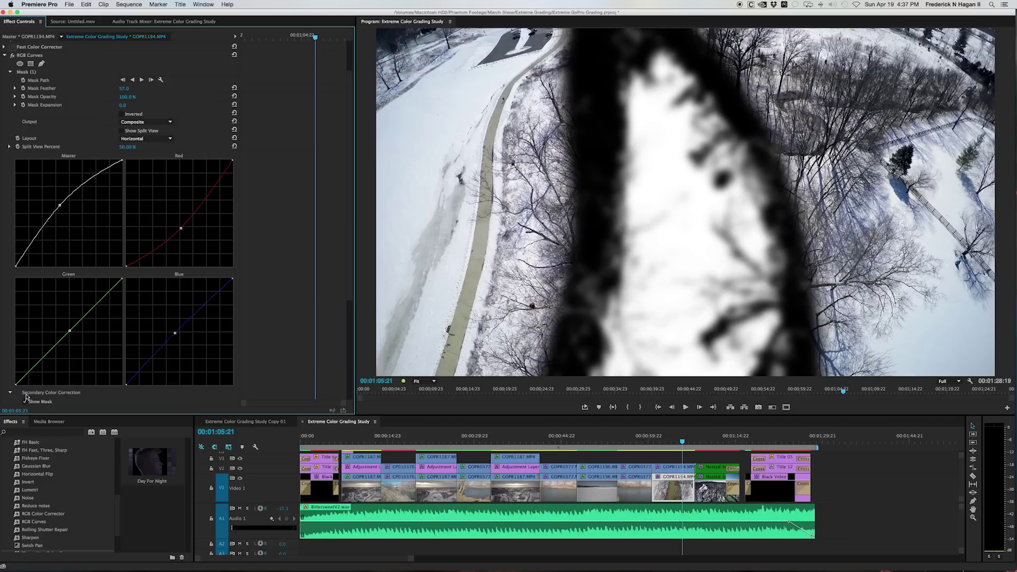
pyautogui.click(25, 401)
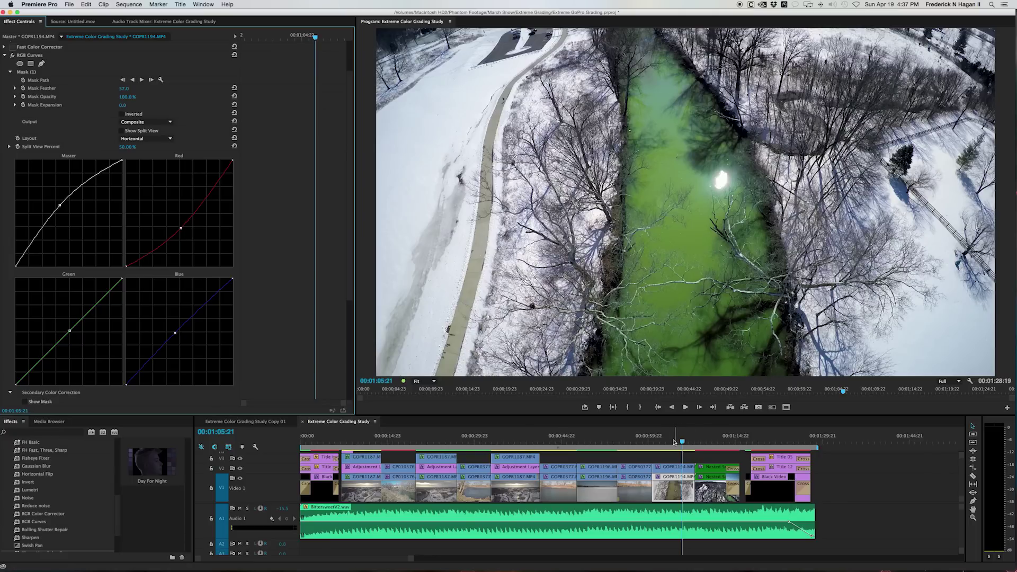
pyautogui.click(653, 435)
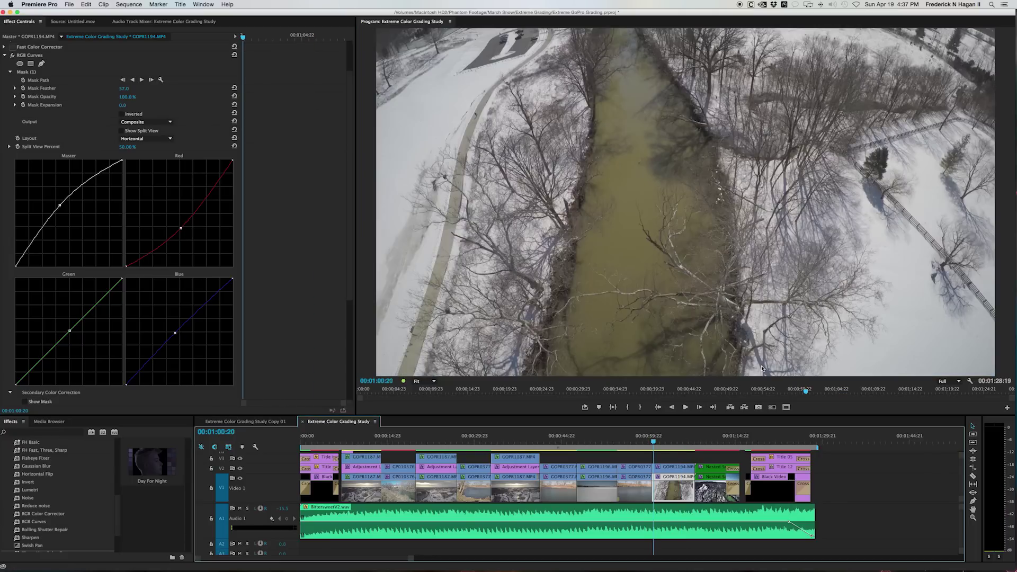
pyautogui.press('space')
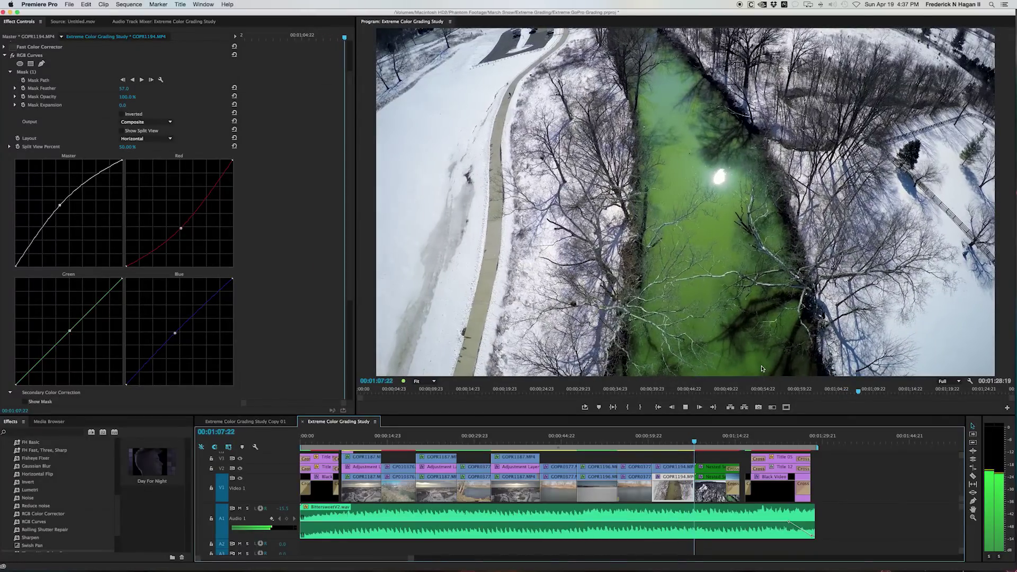
pyautogui.press('space')
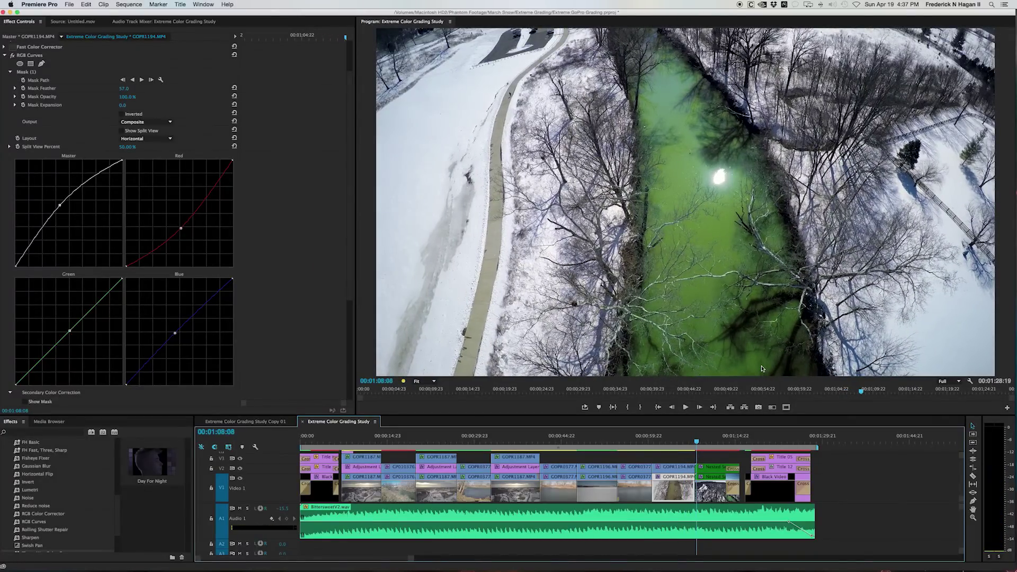
pyautogui.click(691, 443)
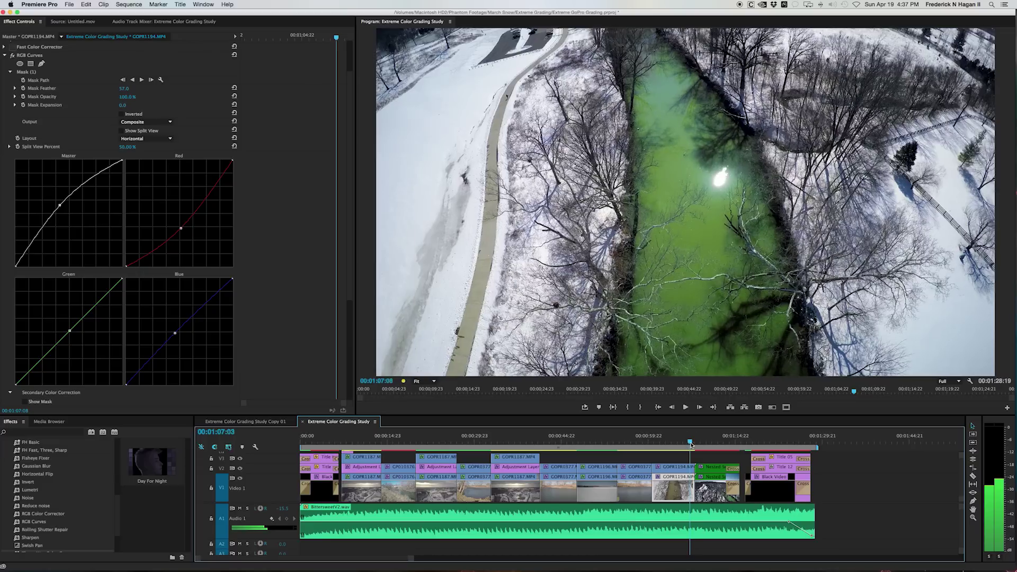